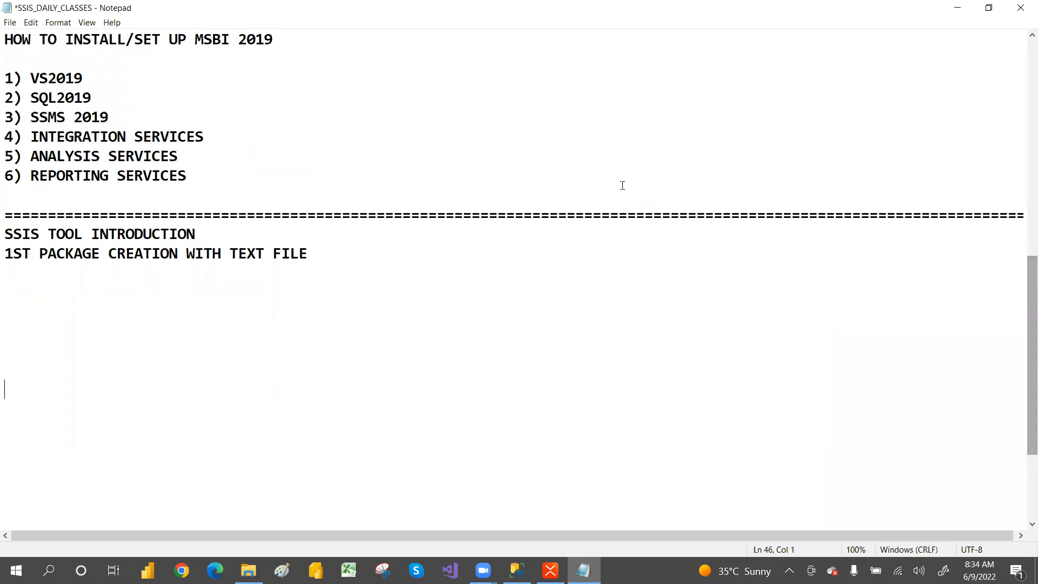
Review the MSBI 2019 installation list and the SSIS tool introduction heading in the class notes
left_click_drag(6, 40, 229, 40)
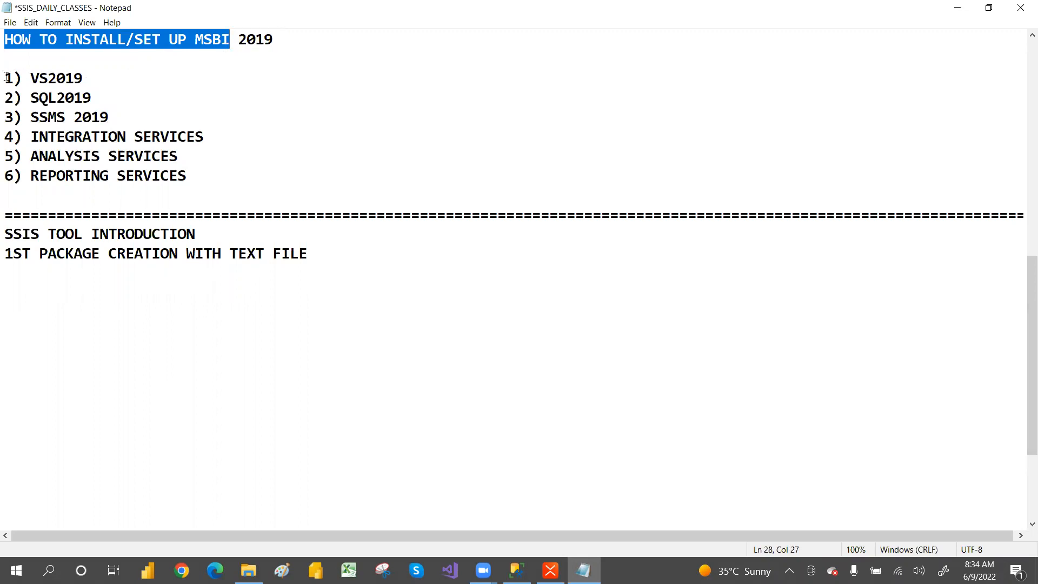
left_click_drag(6, 79, 194, 177)
left_click(160, 96)
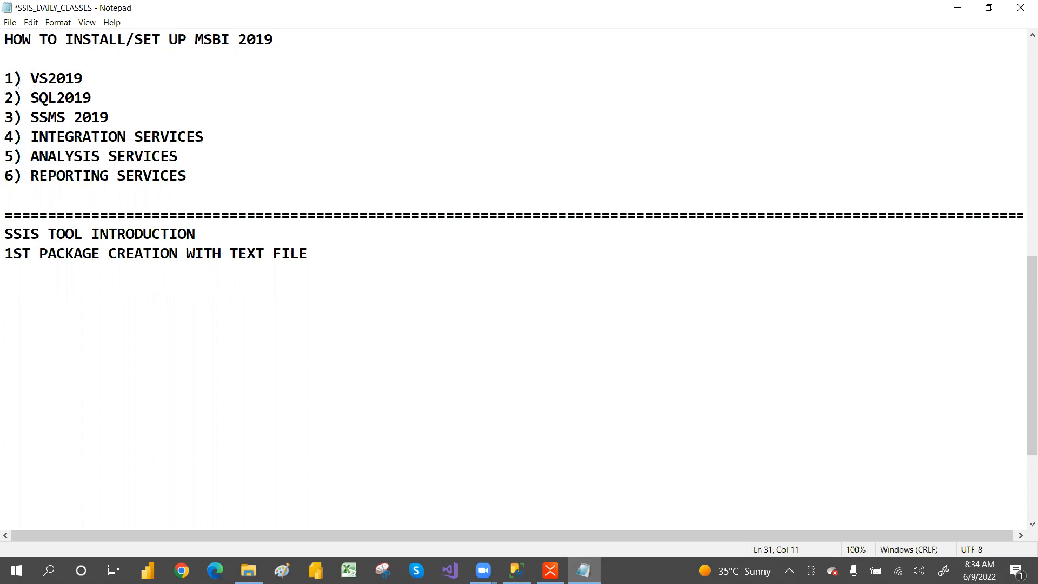
mouse_move(5, 79)
left_mouse_down()
mouse_move(84, 77)
mouse_move(4, 77)
left_mouse_up()
left_click(84, 77)
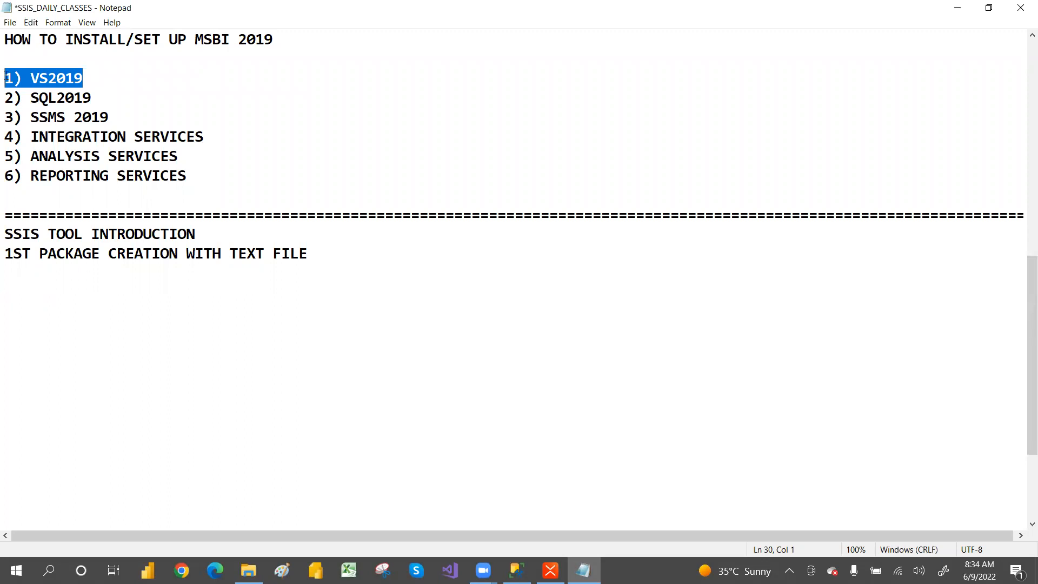
left_click(5, 76)
left_click(88, 77, "shift")
left_click_drag(7, 97, 198, 177)
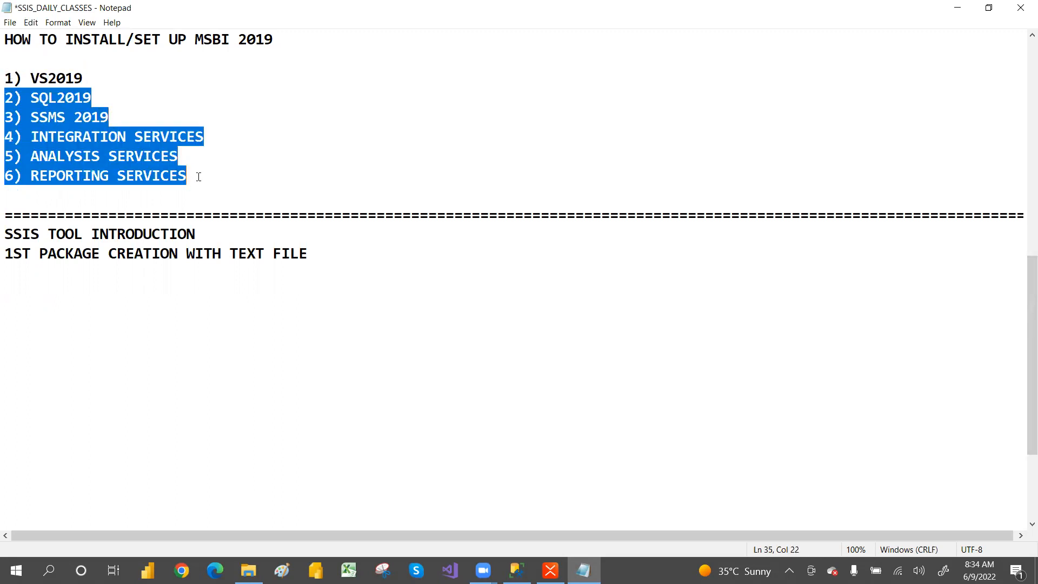
left_click(59, 98)
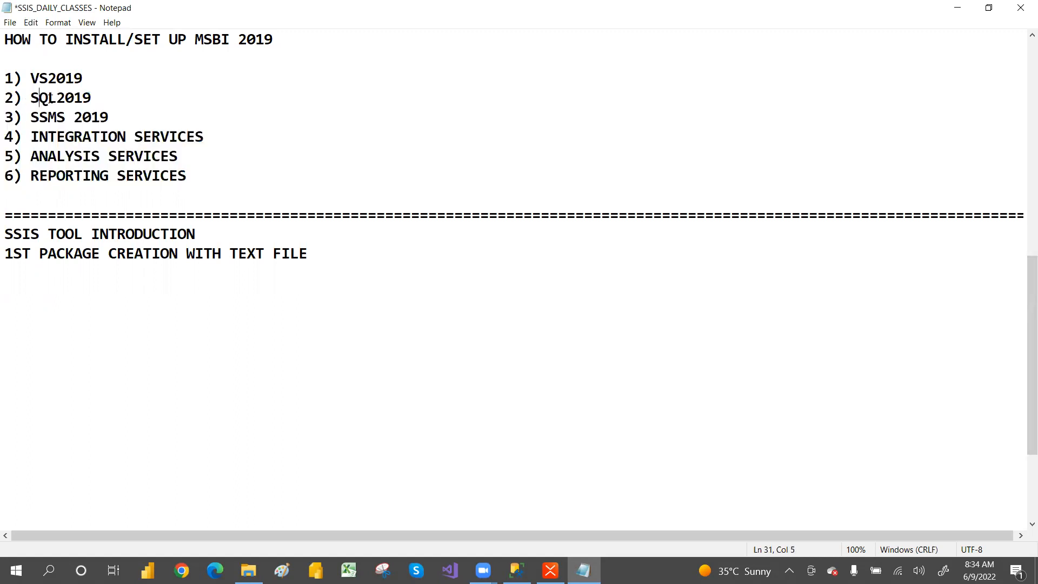
left_click_drag(37, 99, 94, 99)
left_click_drag(6, 80, 188, 171)
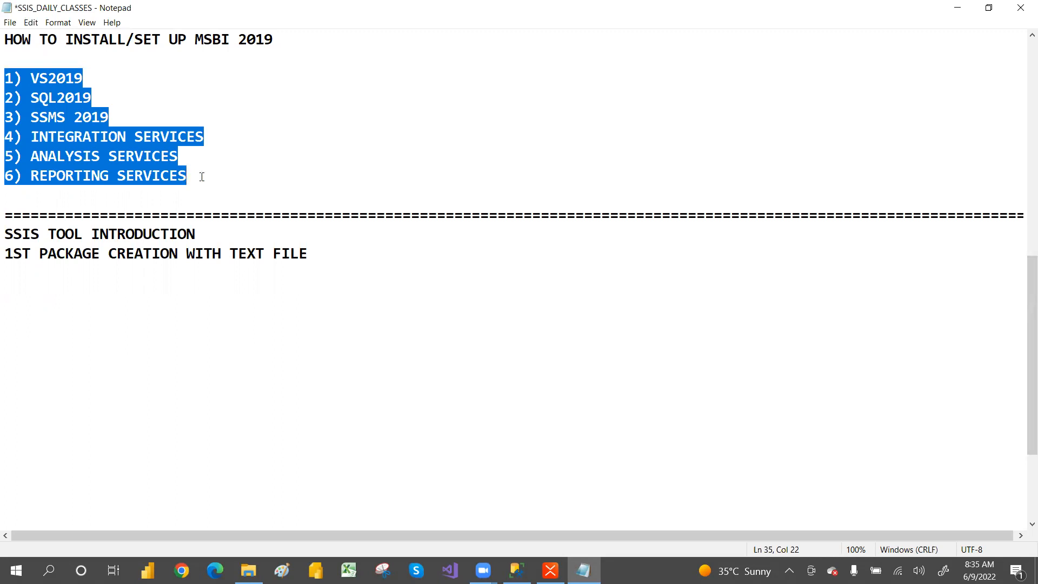
left_click(201, 178)
left_click_drag(5, 97, 188, 176)
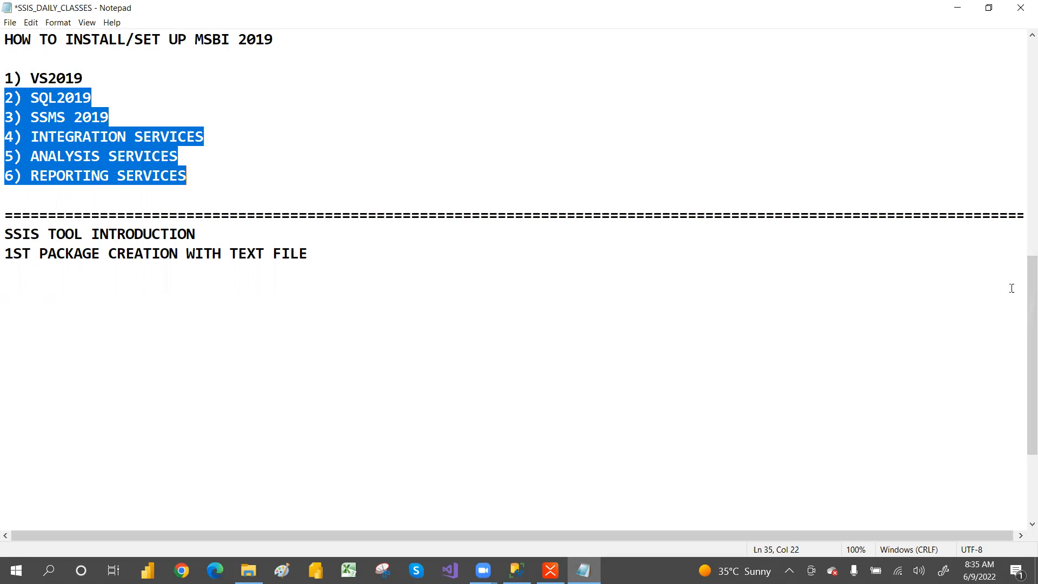
left_click_drag(1030, 295, 1028, 354)
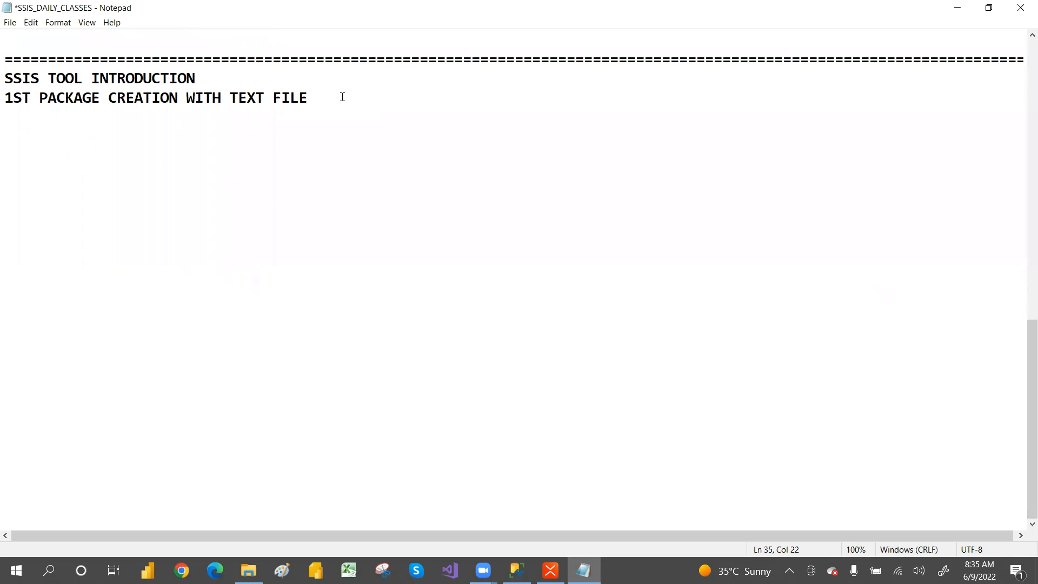
left_click_drag(5, 80, 204, 81)
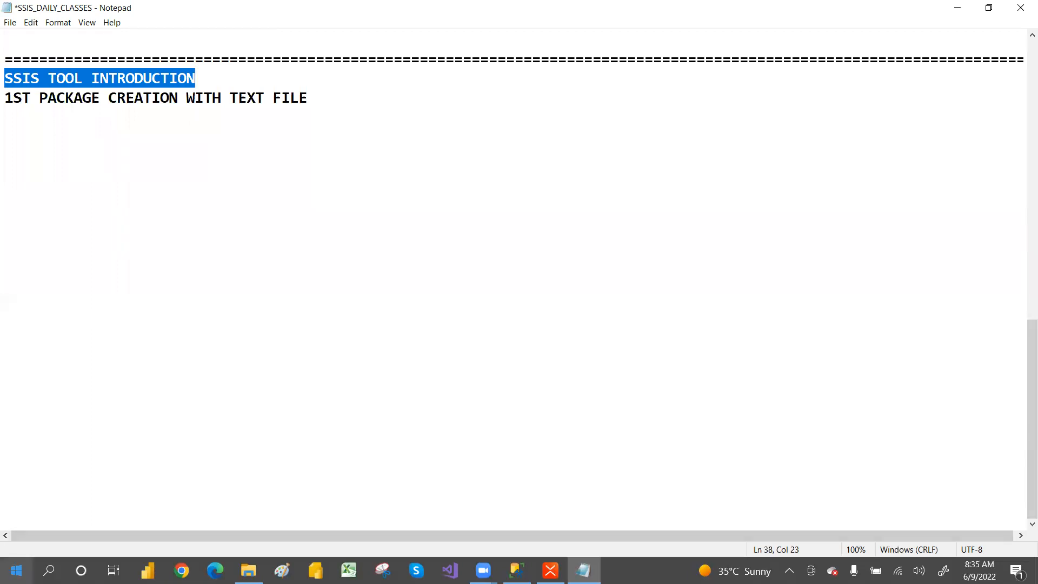
left_click(8, 569)
type("VIS")
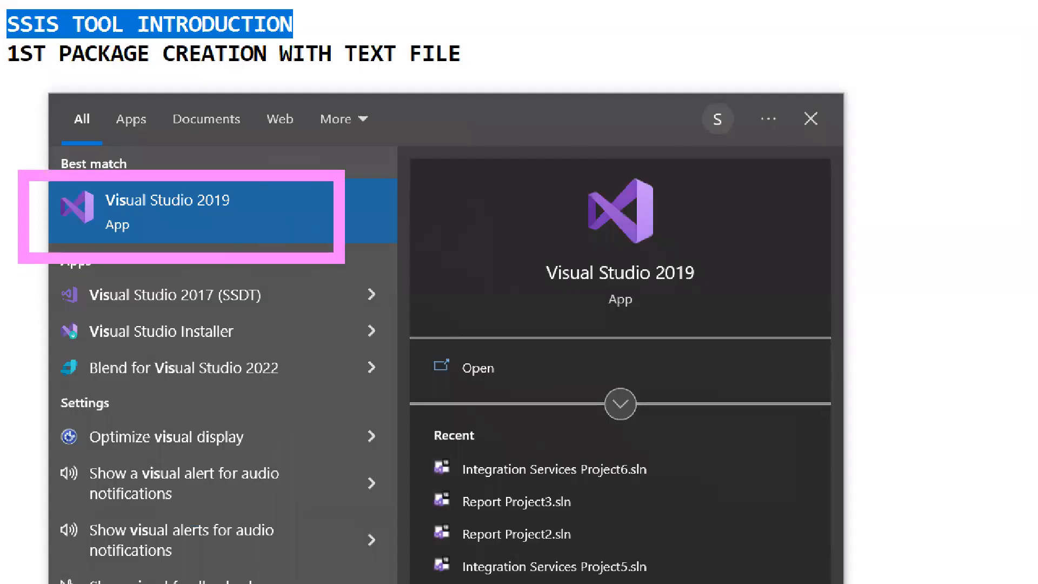
key("Escape")
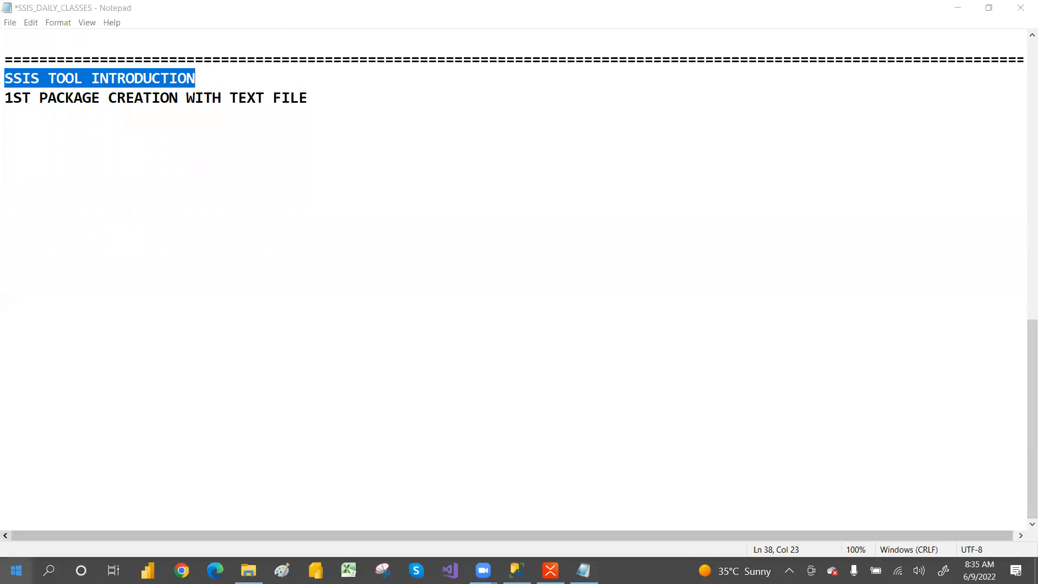
Launch Visual Studio 2019 and continue past the start window without opening any code
left_click(16, 570)
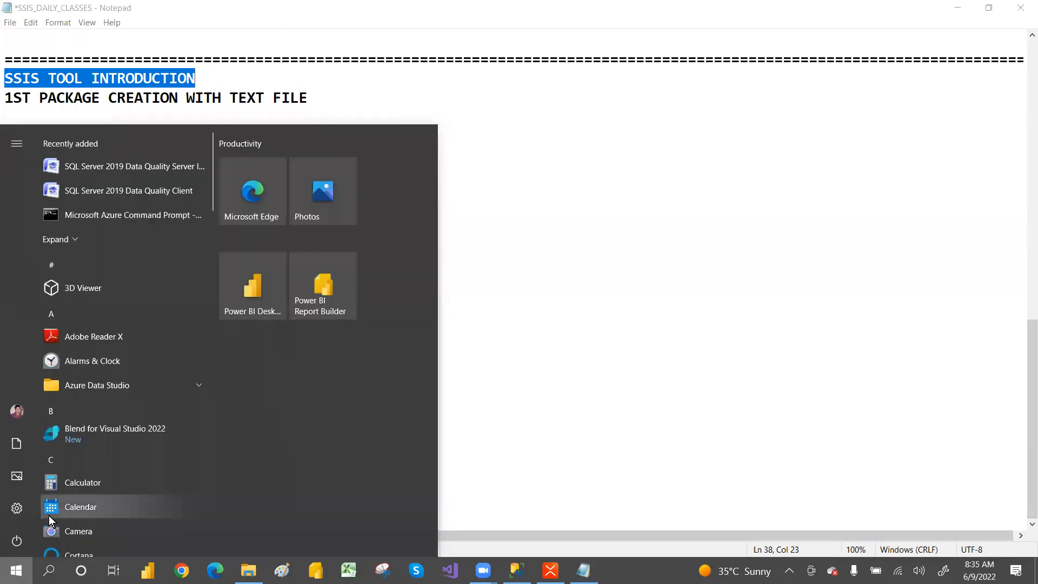
type("VIS")
key("Return")
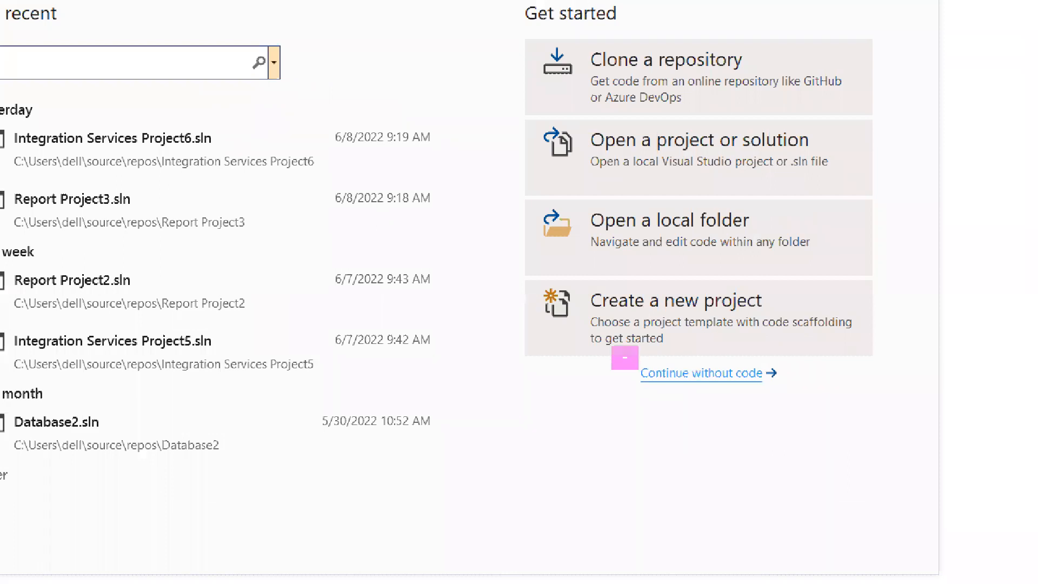
left_click_drag(552, 276, 793, 324)
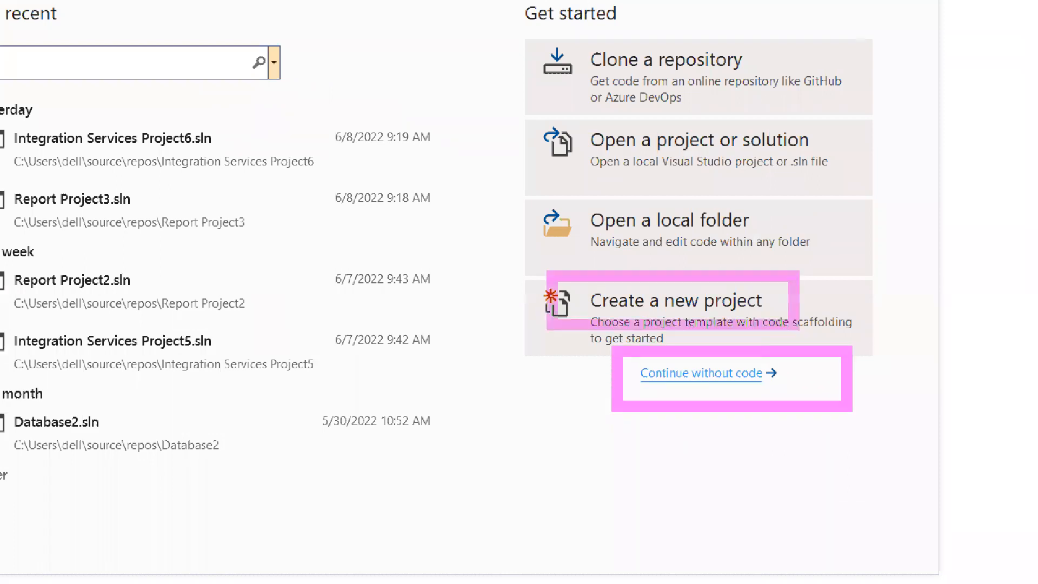
key("Escape")
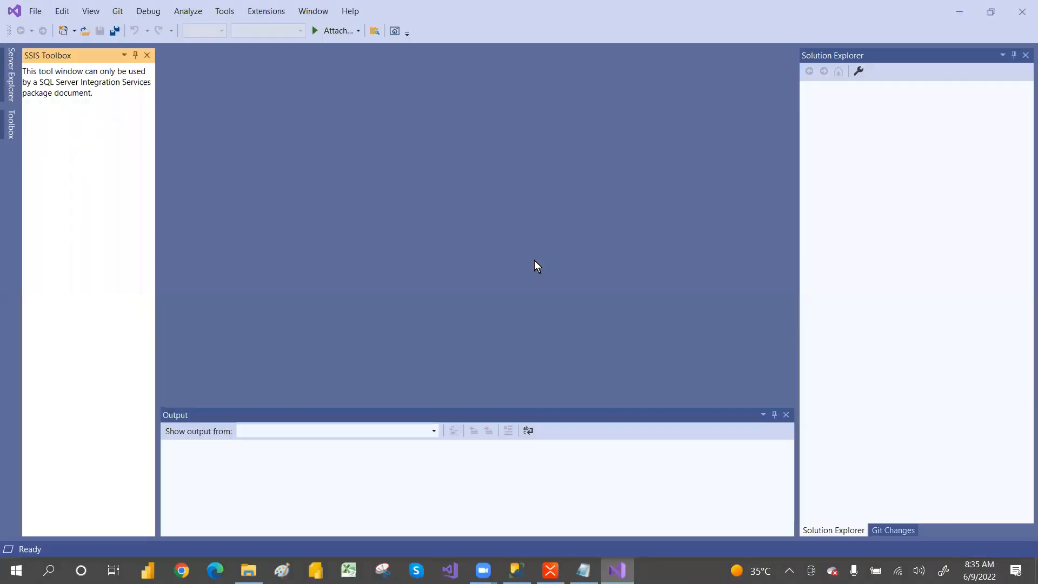
Start a new project, search the templates for INTEGRATION and choose the Integration Services Project template
left_click(36, 12)
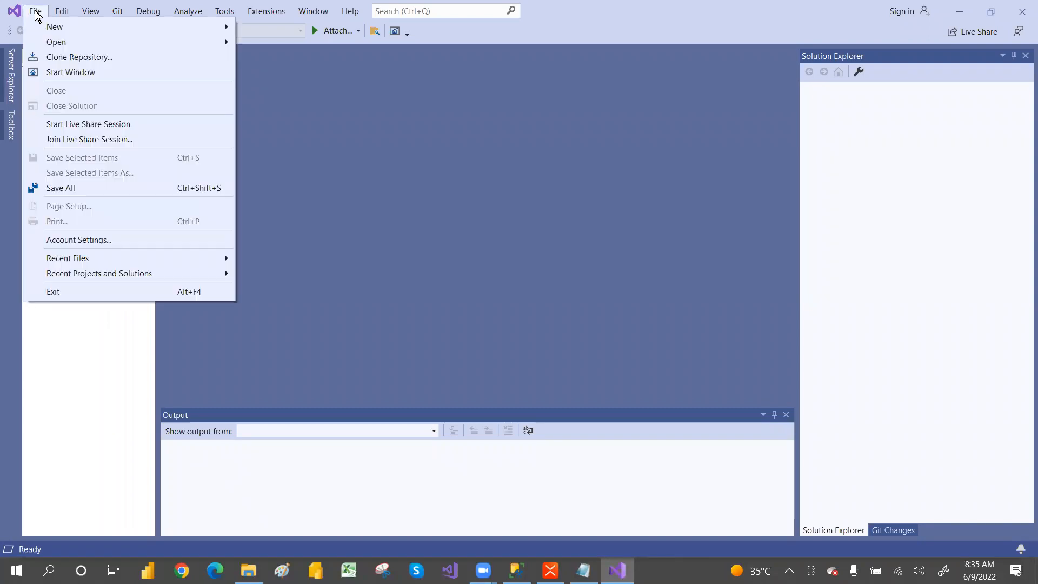
mouse_move(65, 26)
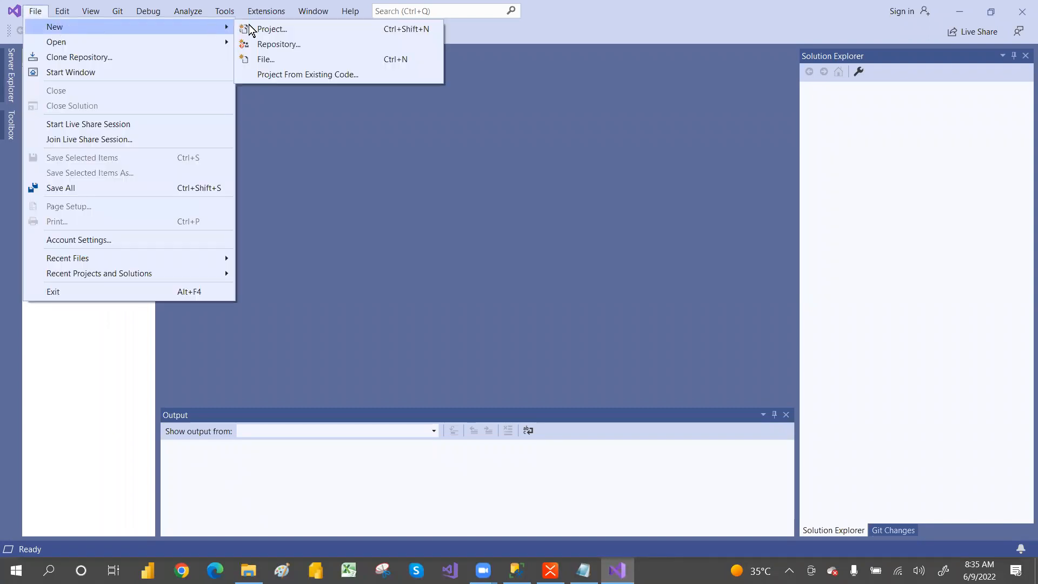
left_click(267, 30)
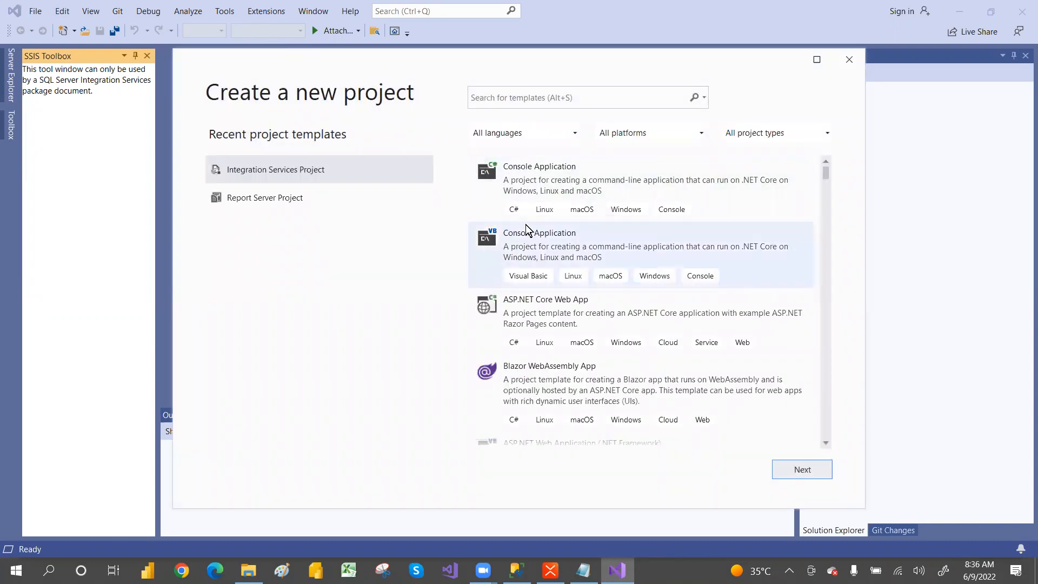
left_click(530, 97)
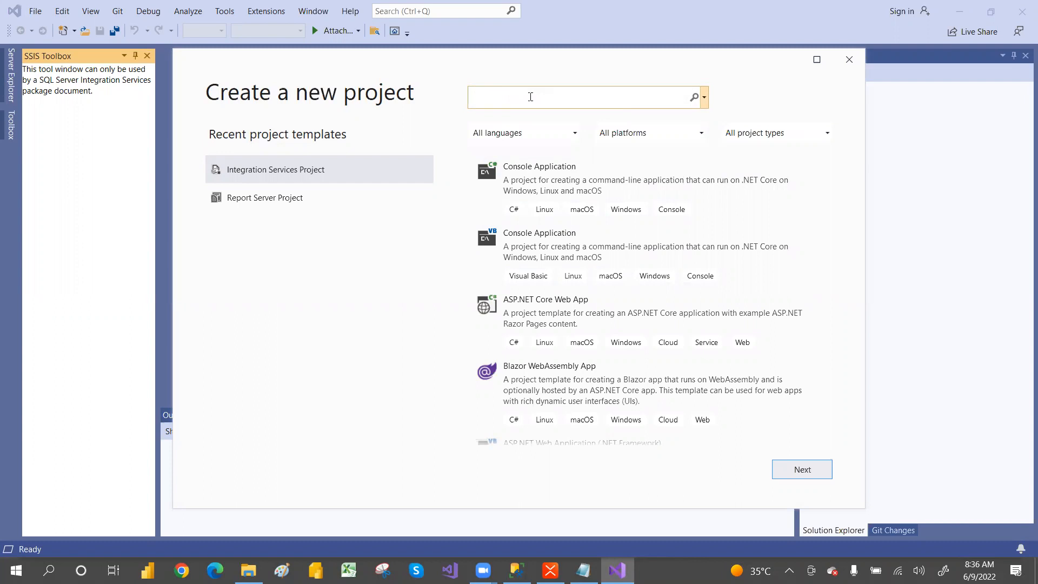
type("IN")
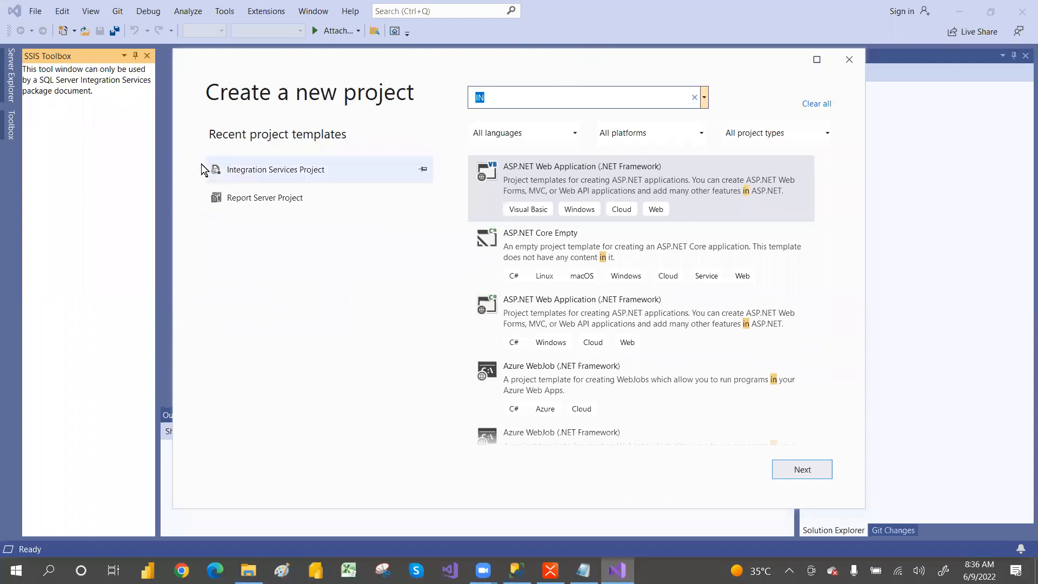
left_click(515, 96)
type("TEGRAT")
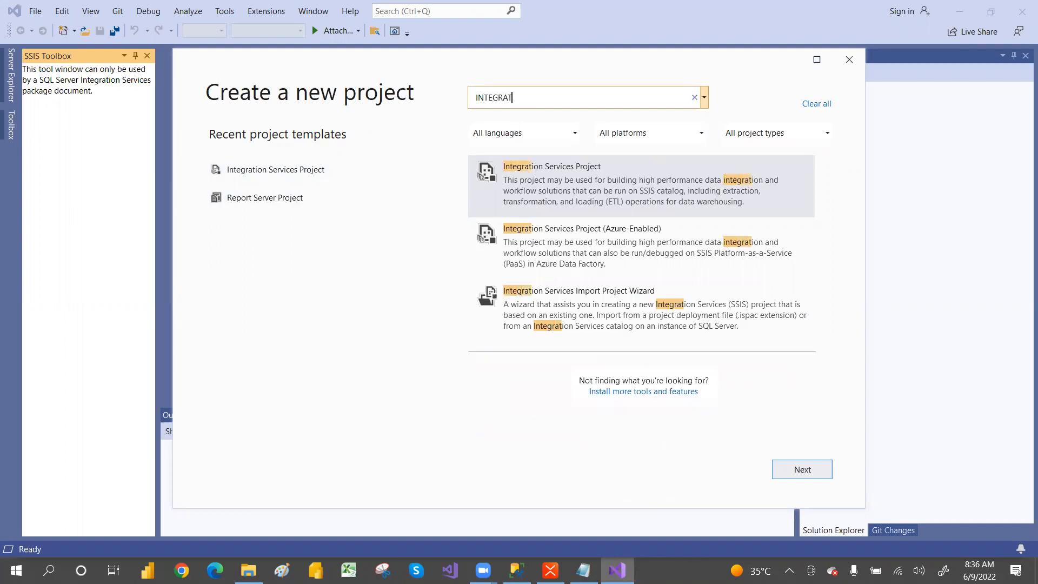
type("ION")
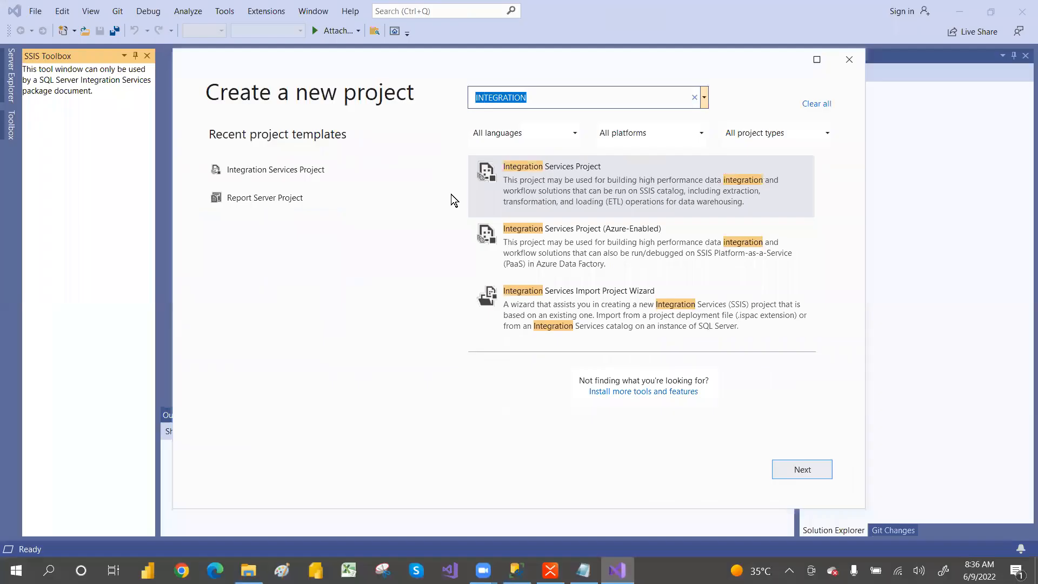
double_click(597, 194)
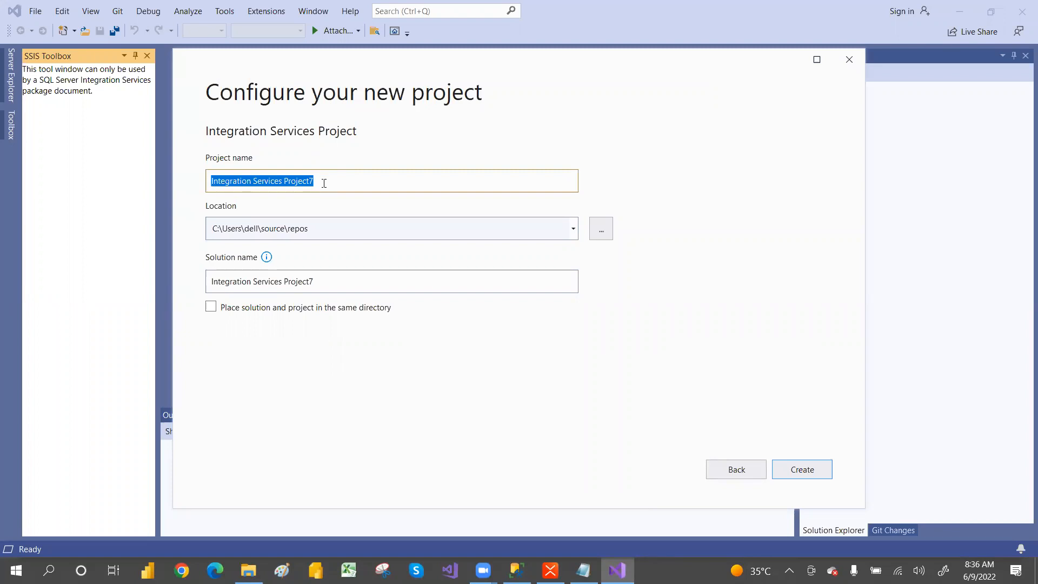
Name the new Integration Services project SSIS_DEMO_PROJECT
key("BackSpace")
type("SSIS")
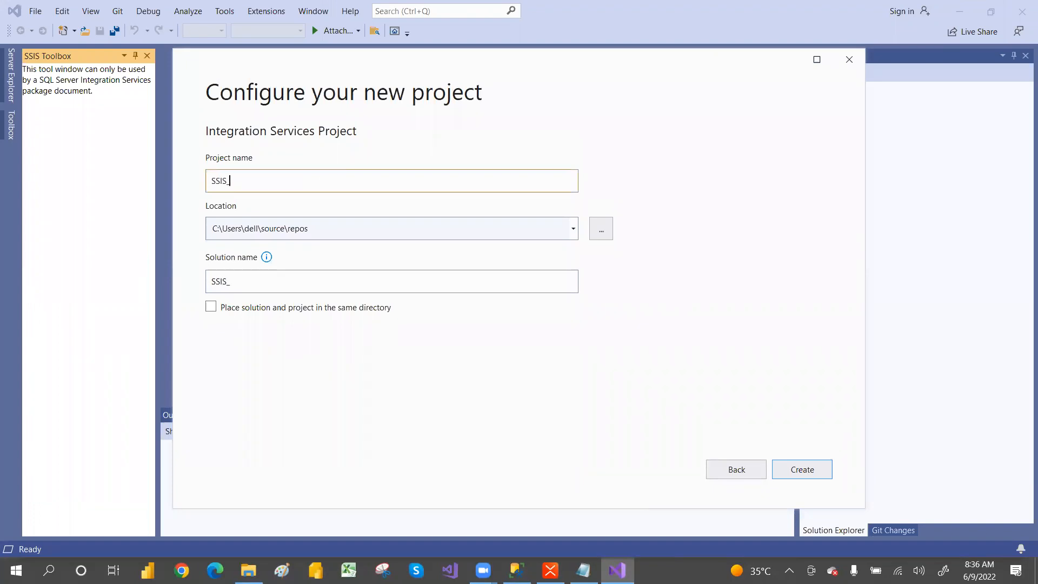
type("_DEMO_PROJECT")
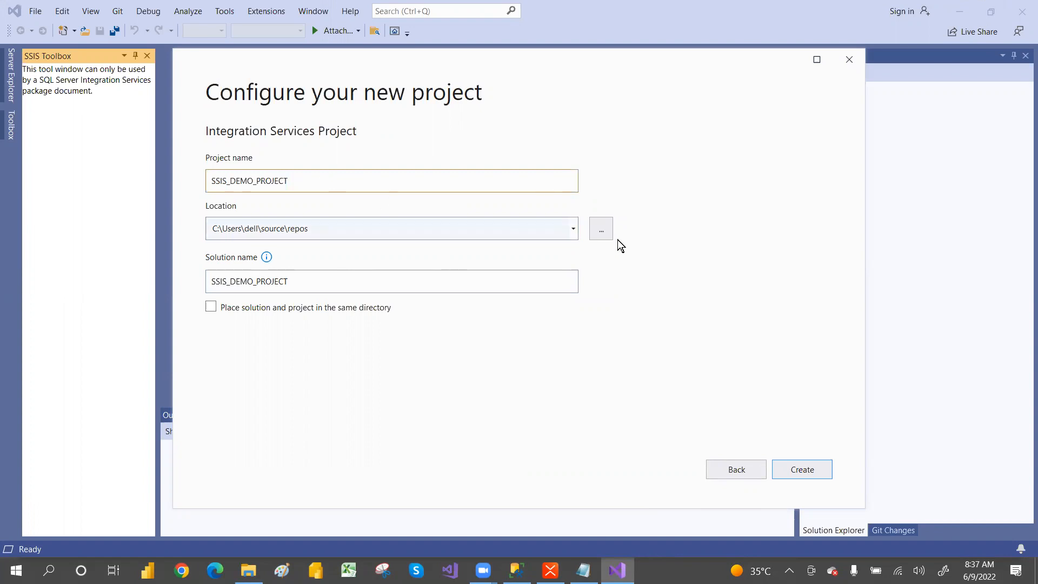
Browse for a project location and open the New Volume (D:) drive
left_click(605, 232)
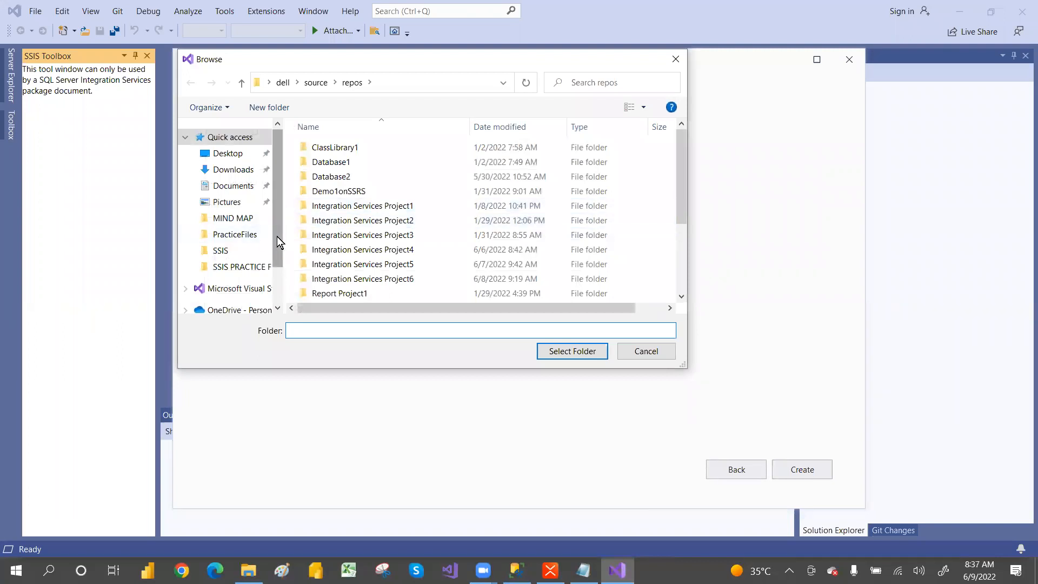
scroll(280, 294, "down", 2)
left_click(229, 274)
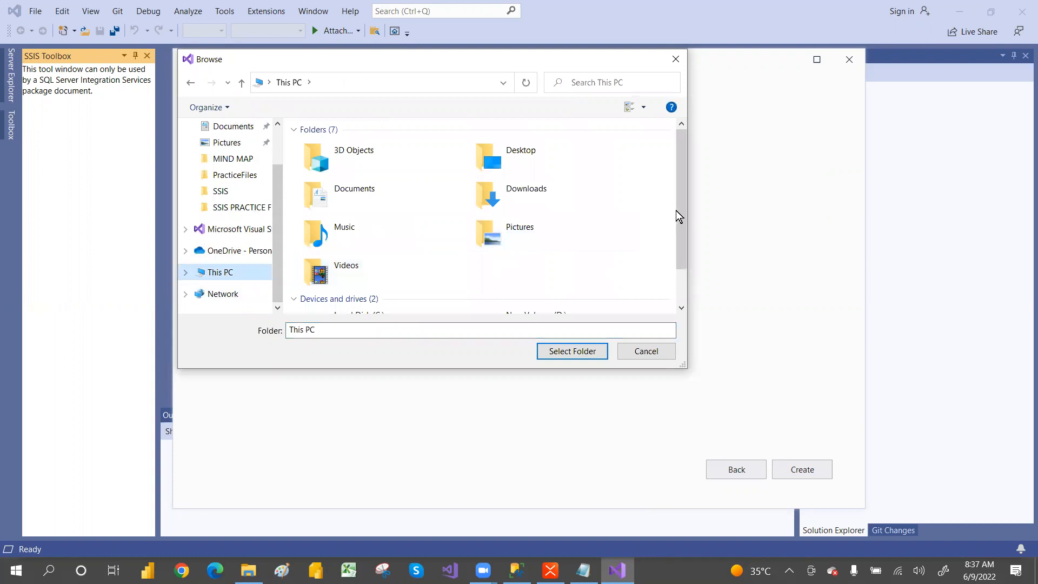
left_click_drag(680, 233, 684, 281)
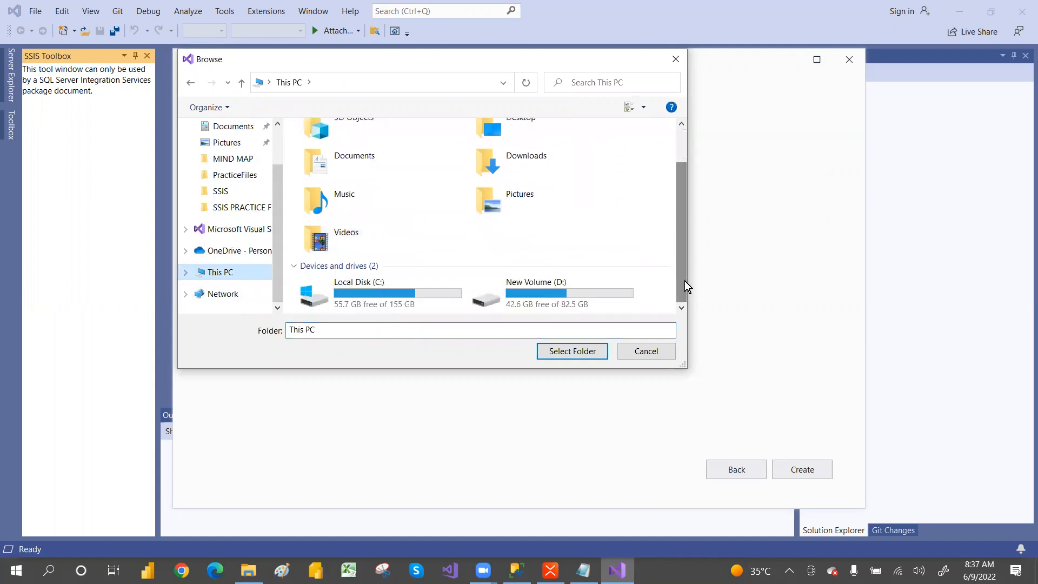
double_click(566, 307)
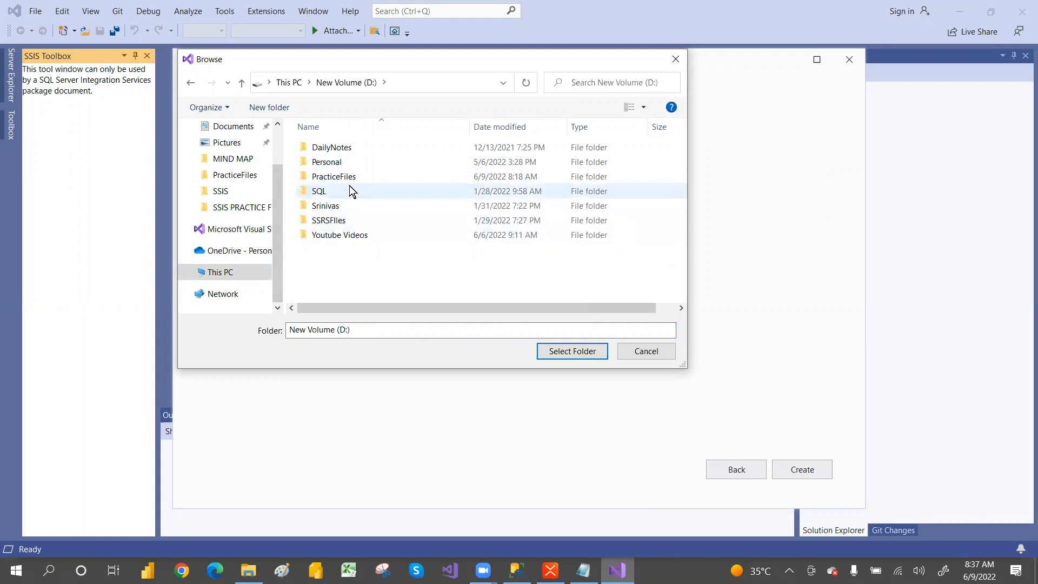
double_click(330, 221)
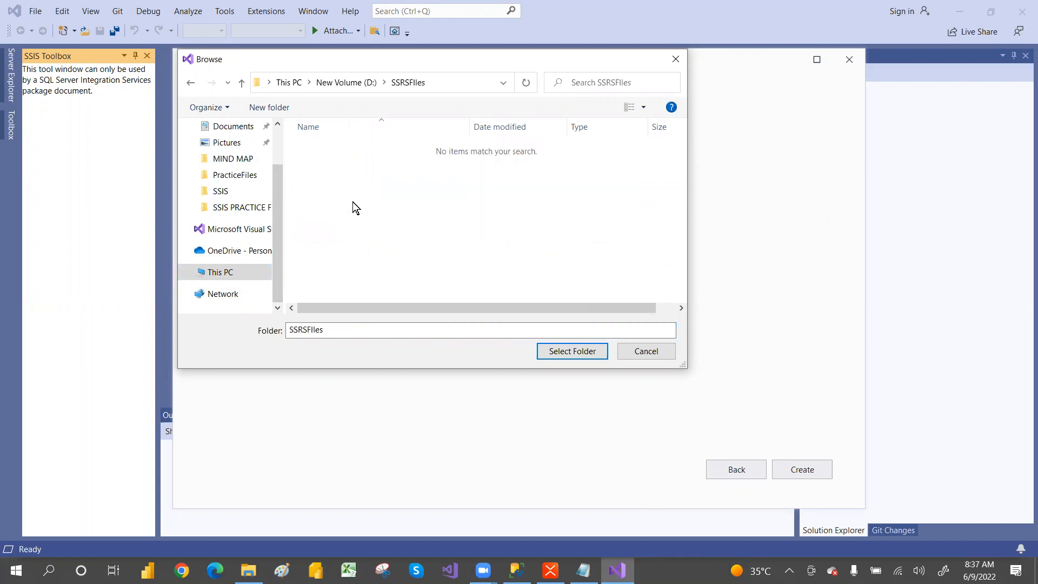
right_click(353, 202)
left_click(314, 235)
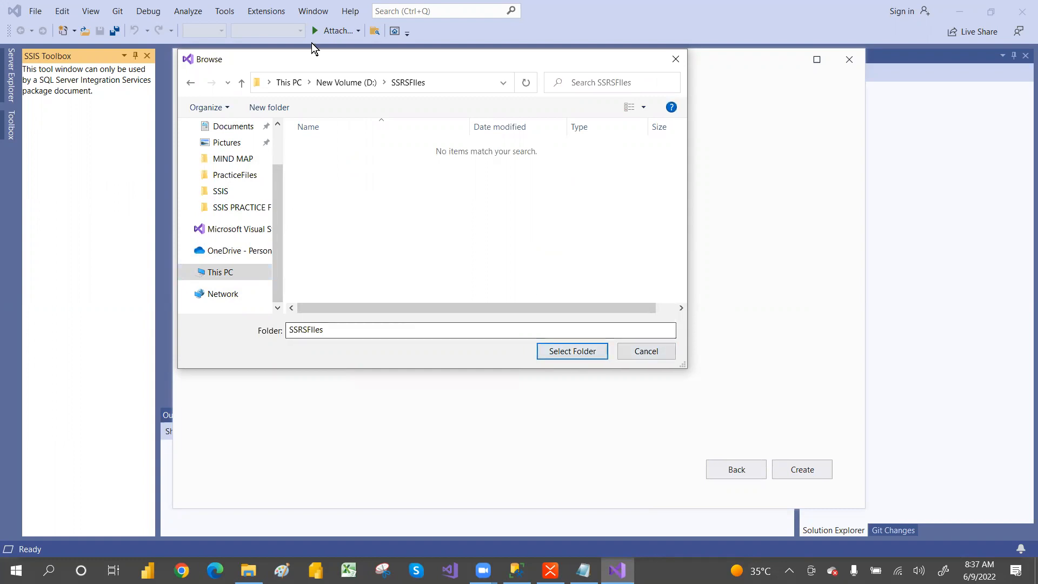
left_click(345, 82)
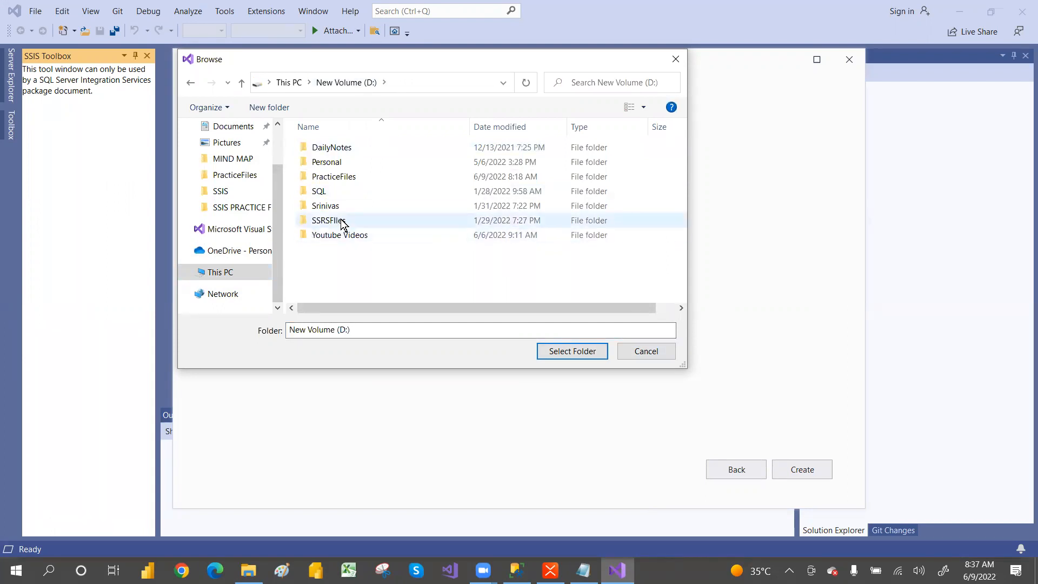
Set the project location to the SSIS PRACTICE FILES folder inside PracticeFiles
double_click(353, 184)
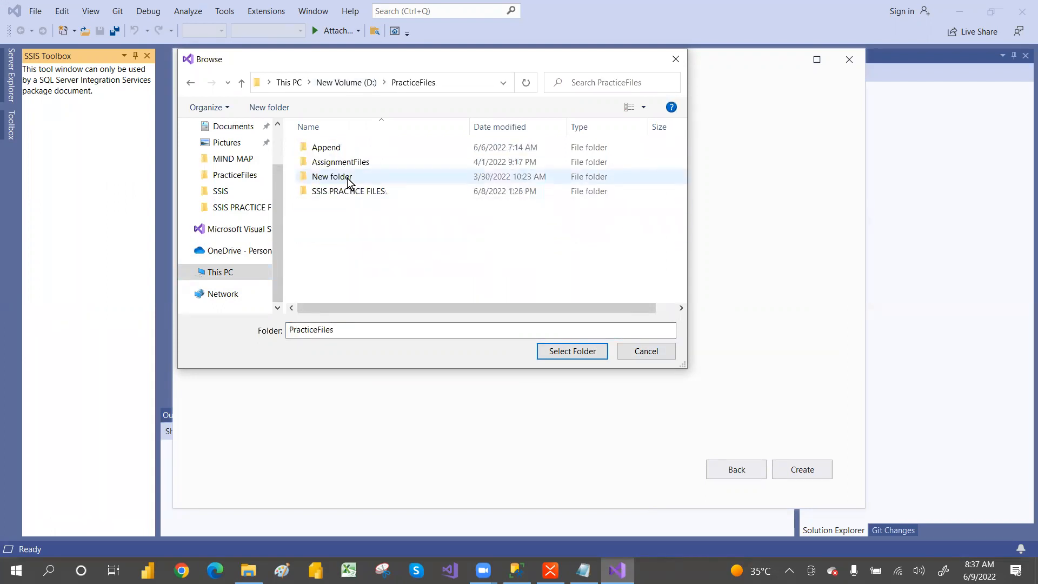
double_click(377, 193)
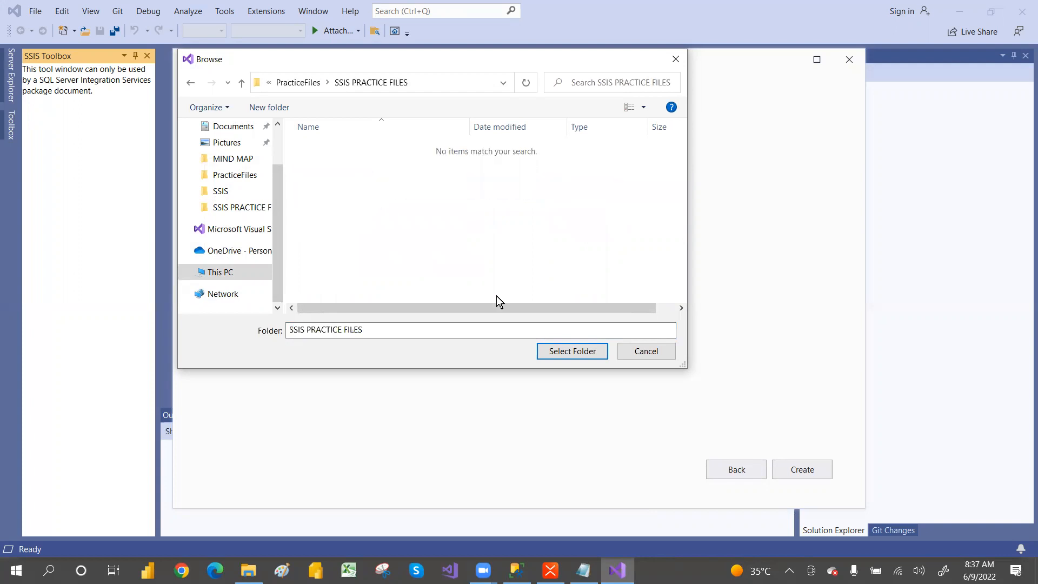
left_click(562, 352)
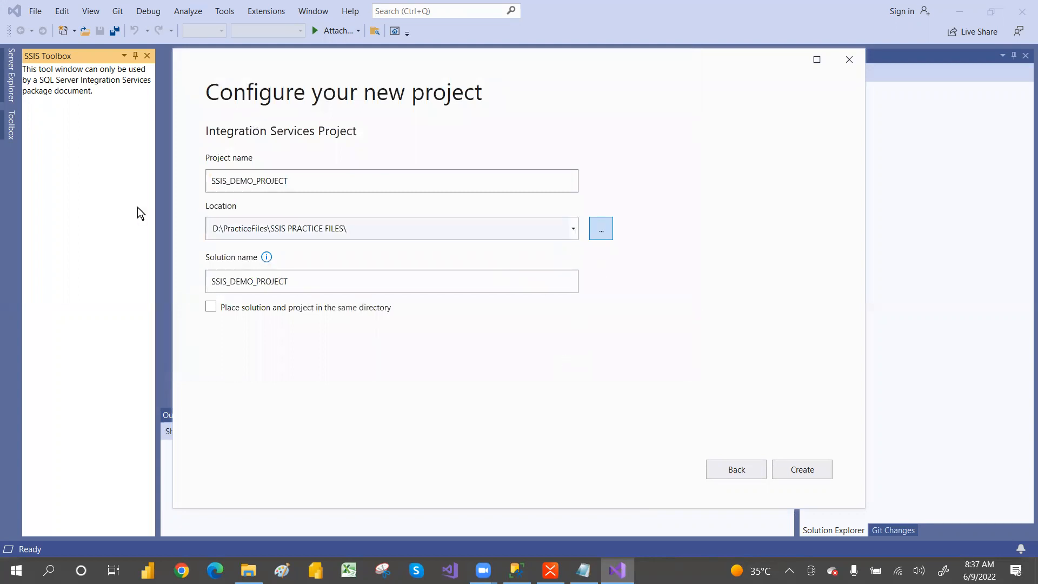
Create the Integration Services project with the configured settings and close the Getting Started (SSIS) window
left_click(791, 465)
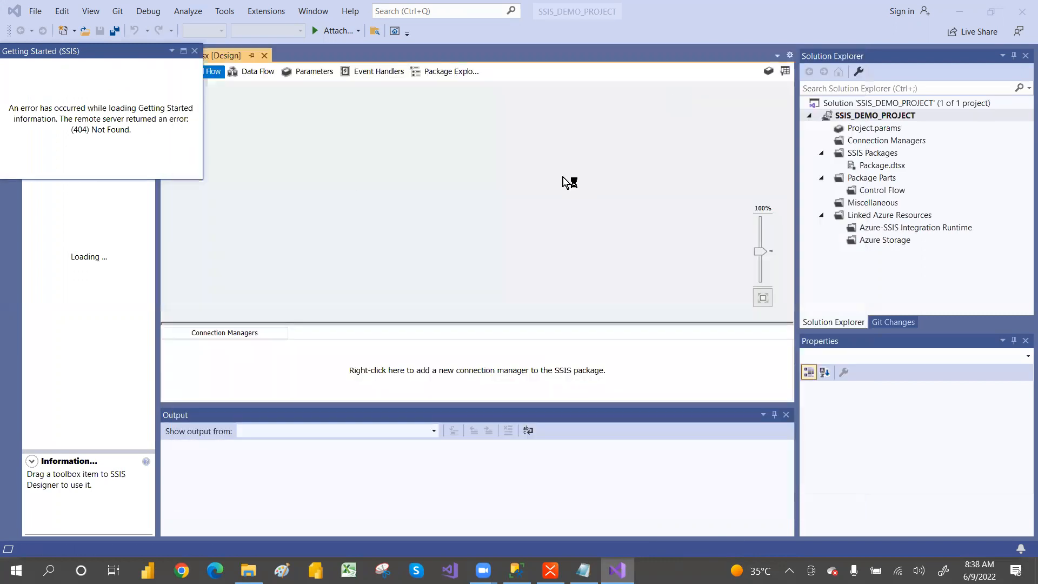
left_click(194, 53)
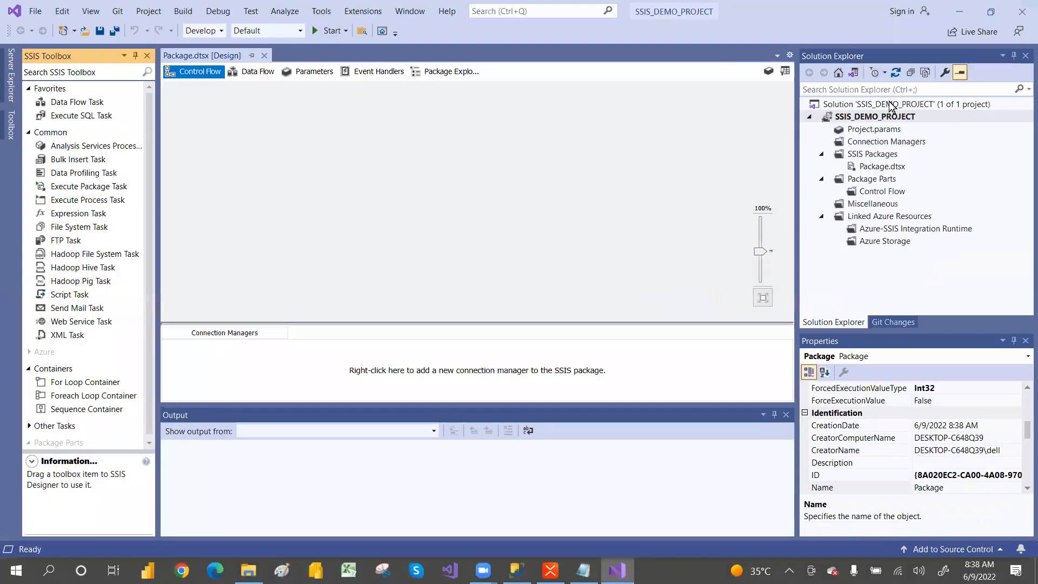
Clear the workspace by closing Solution Explorer, Properties and the SSIS Toolbox, and setting Git Changes to auto-hide
left_click(1024, 56)
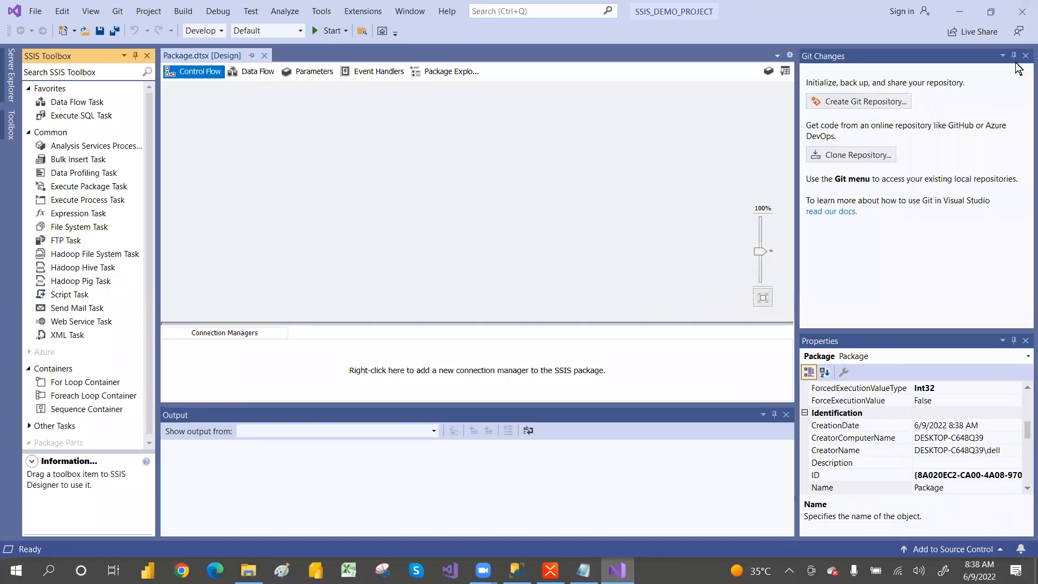
left_click(1013, 55)
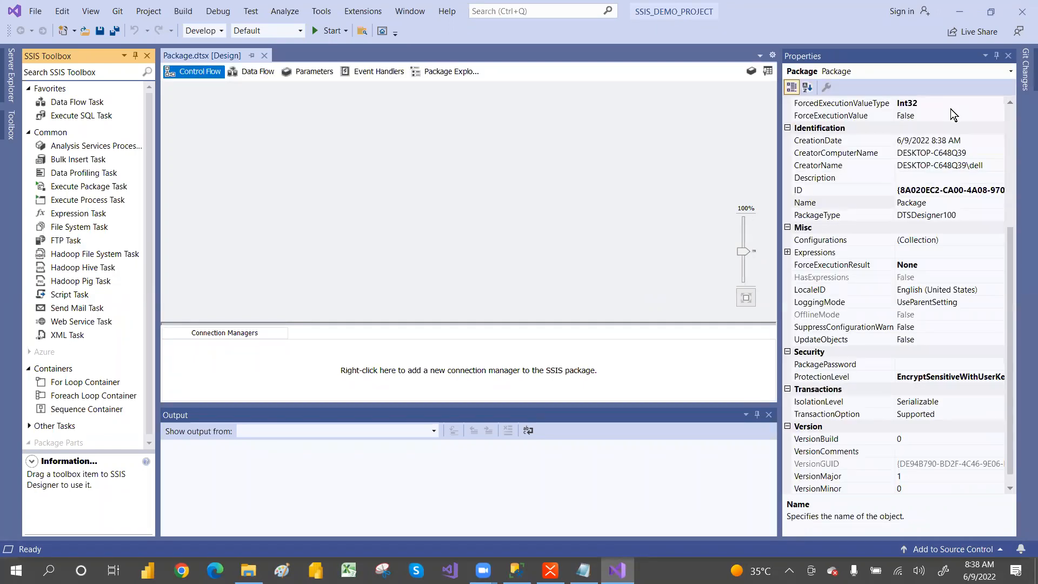
left_click(1009, 56)
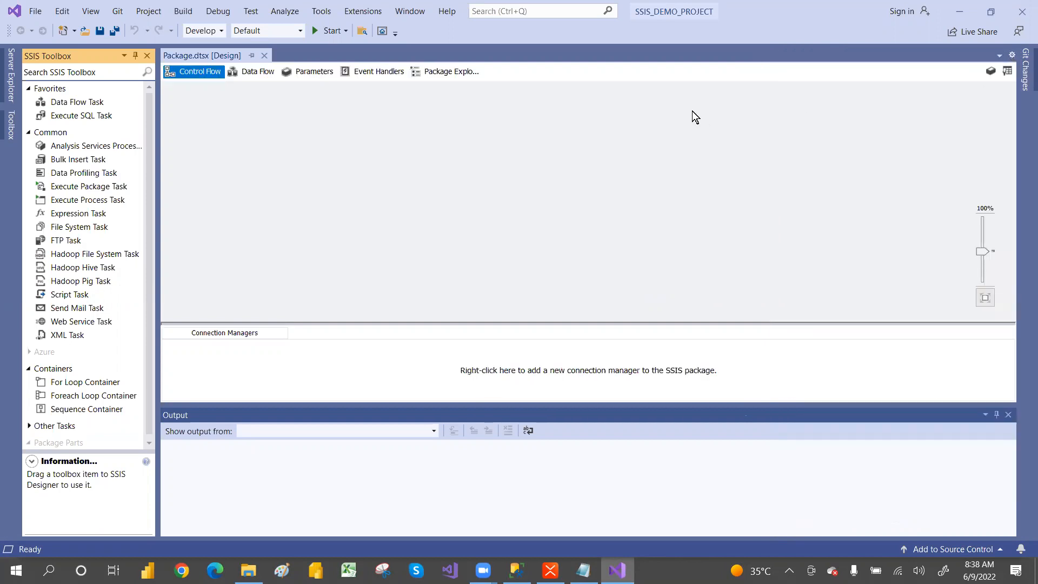
left_click(146, 56)
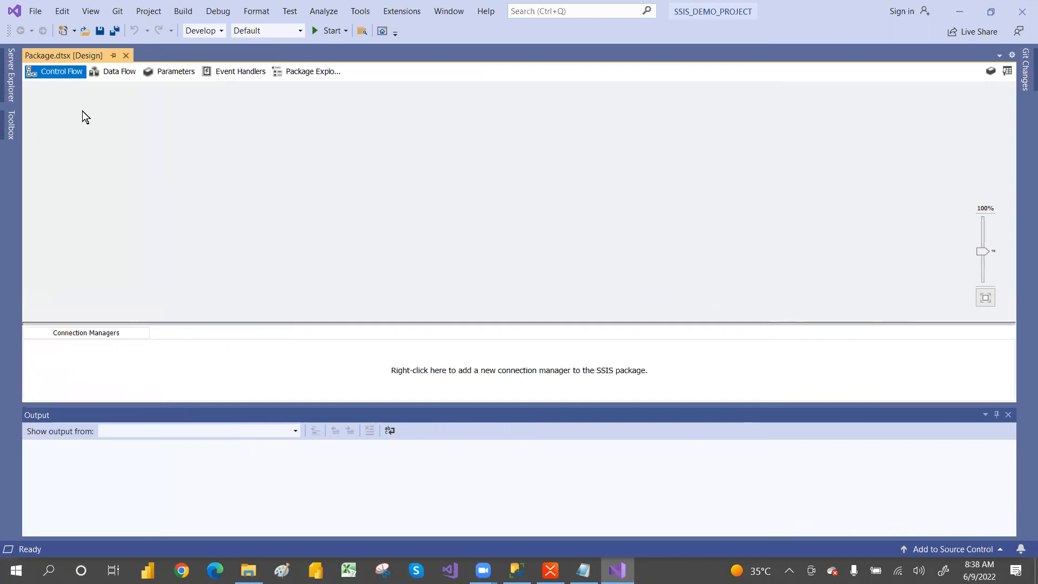
Display the Solution Explorer for SSIS_DEMO_PROJECT again
left_click(89, 12)
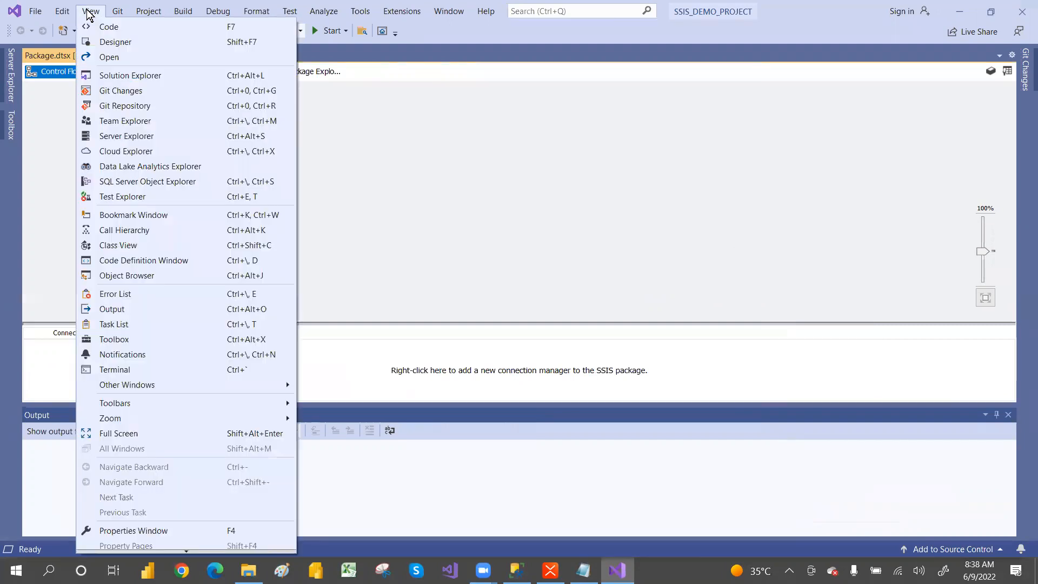
left_click(140, 76)
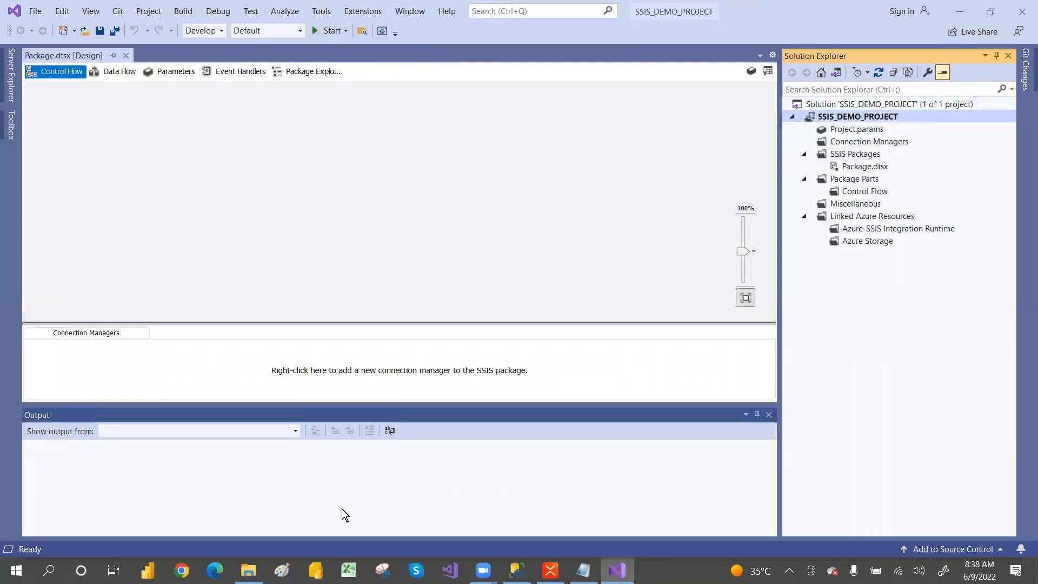
Switch to the SSIS TOPICS mind map, expand the PROJECT topic to read its definition, and return to Visual Studio
left_click(550, 571)
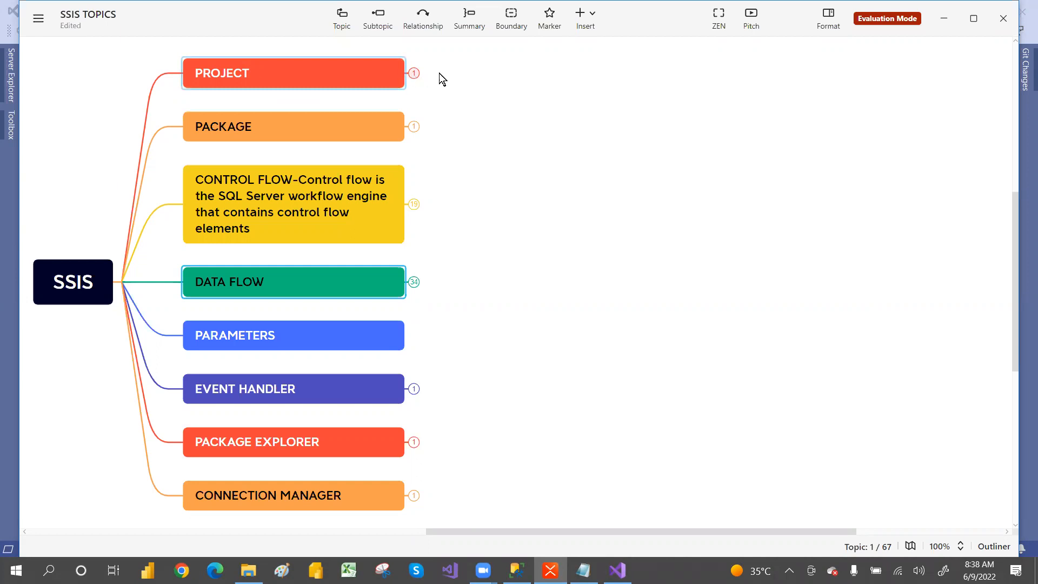
left_click(414, 73)
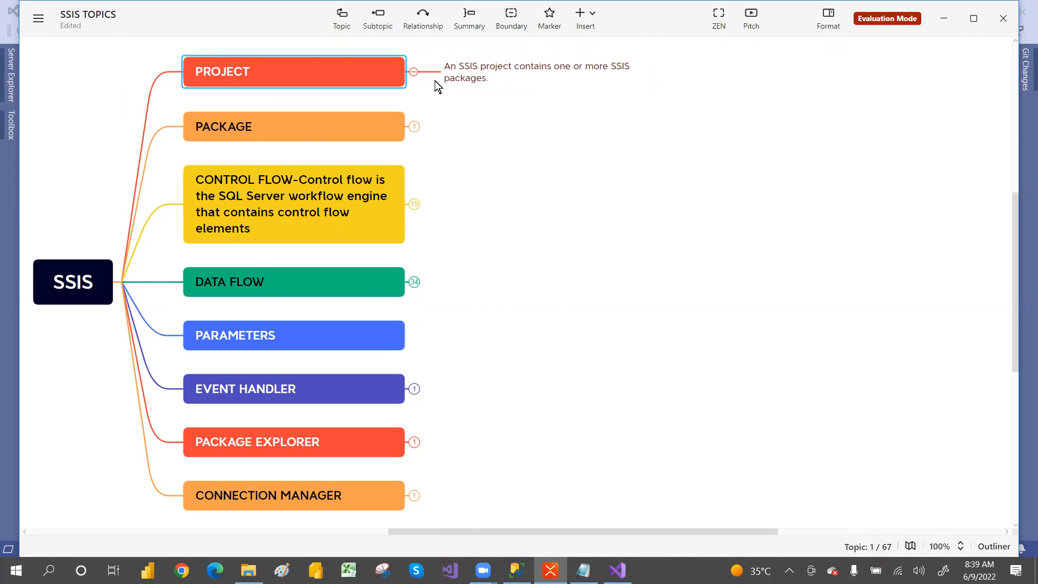
key("alt+Tab")
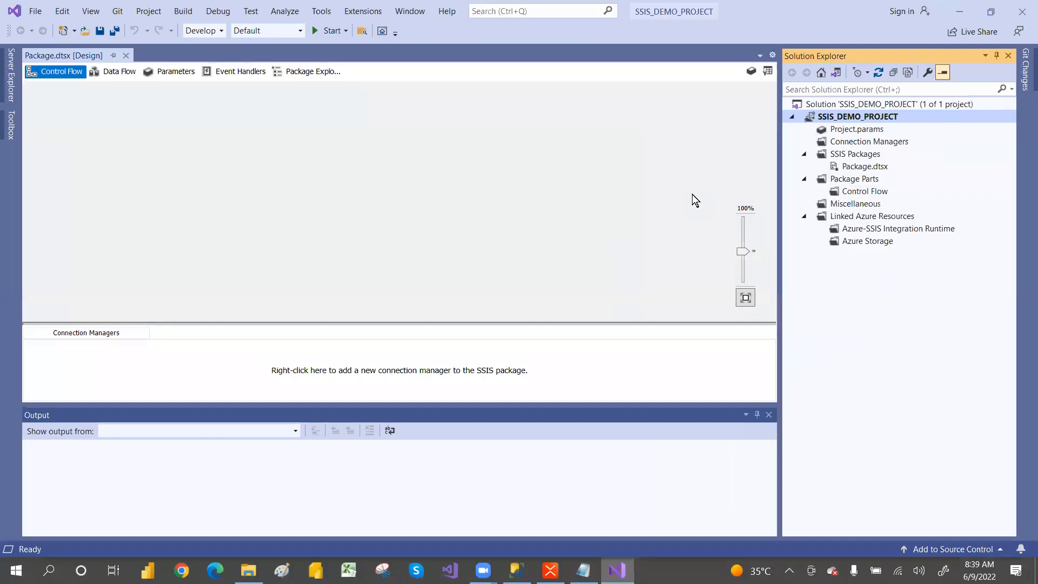
Add two new SSIS packages to the SSIS Packages folder of the project
right_click(867, 156)
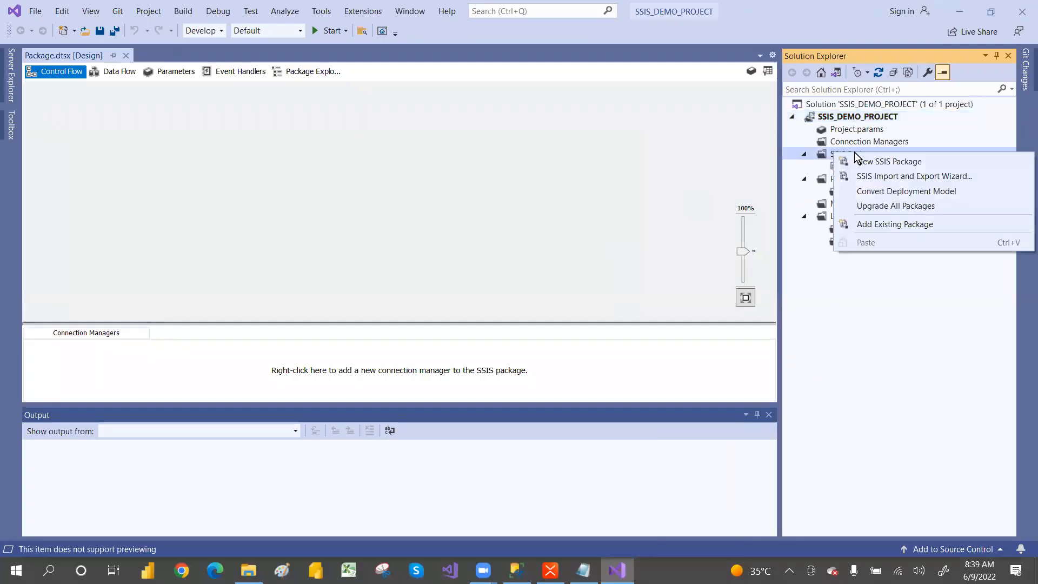
left_click(902, 161)
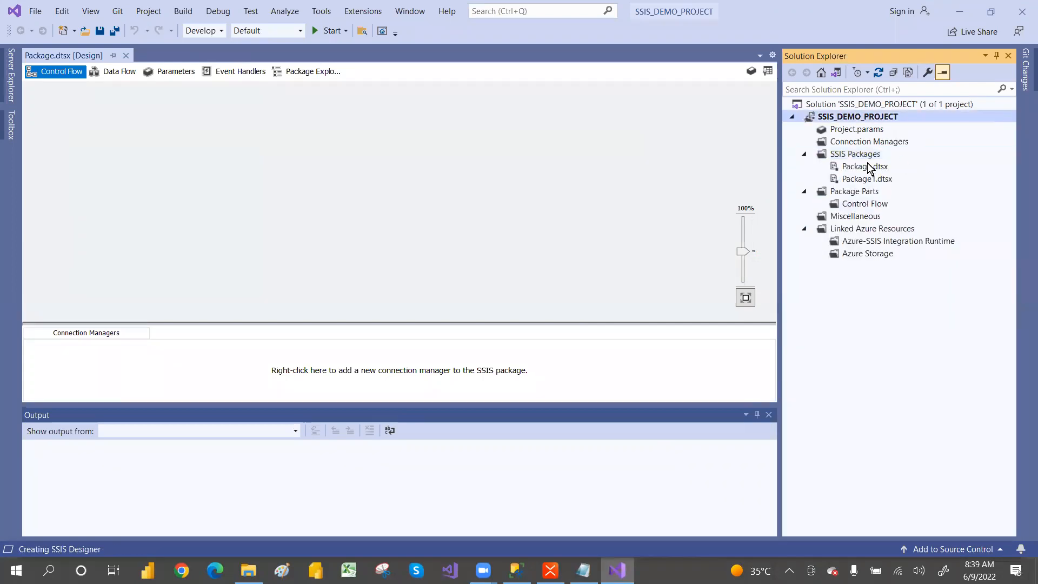
right_click(868, 155)
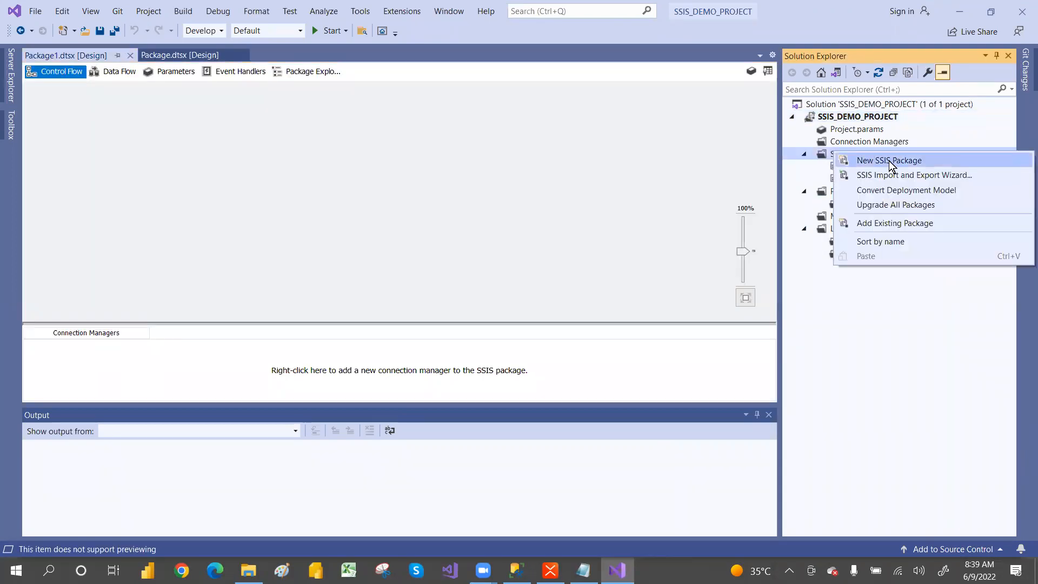
left_click(870, 161)
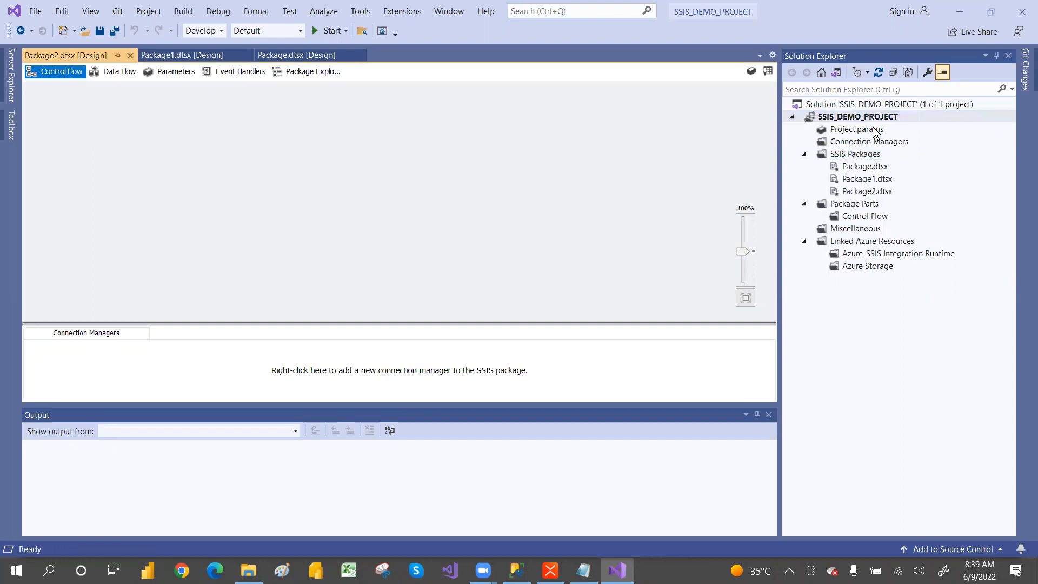
Permanently delete Package1.dtsx and Package2.dtsx from the SSIS Packages folder
left_click(880, 181)
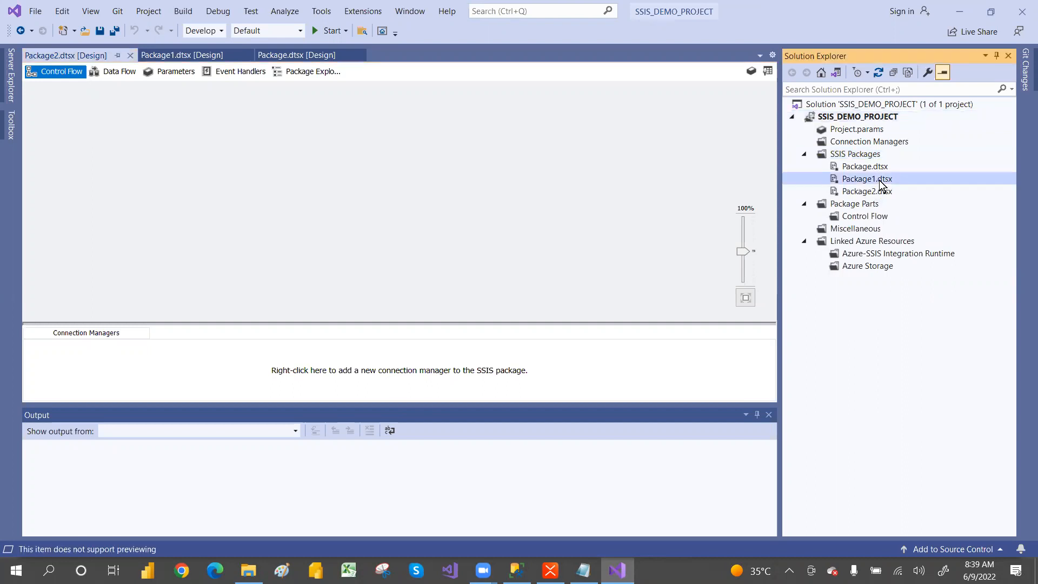
key("Delete")
left_click(636, 309)
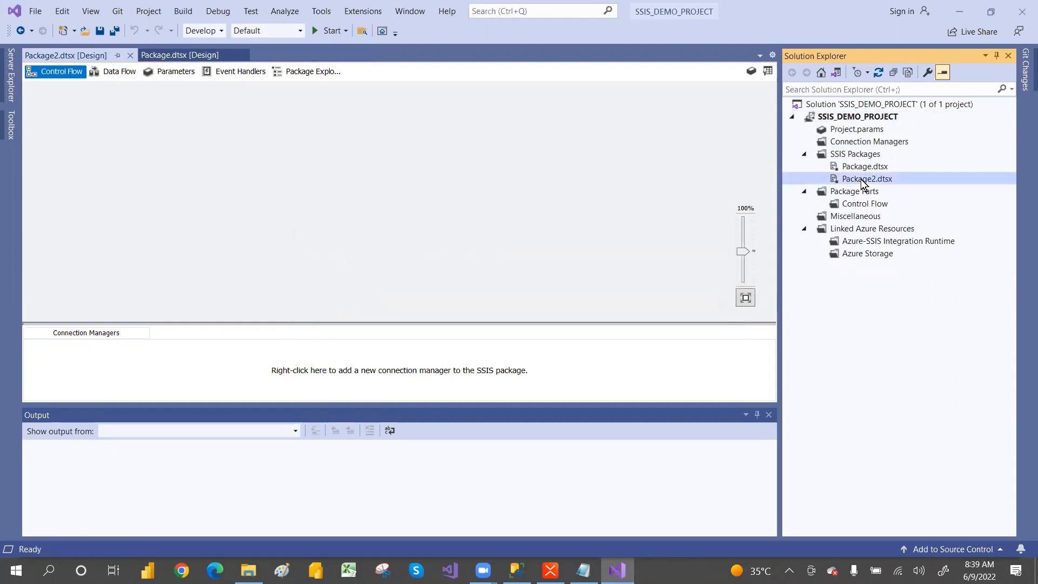
key("Delete")
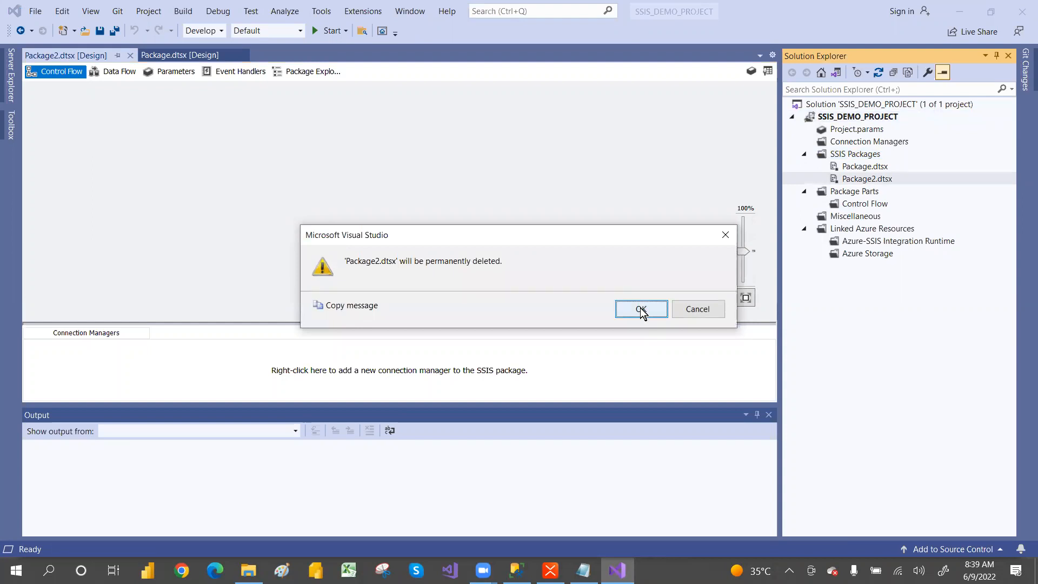
left_click(641, 310)
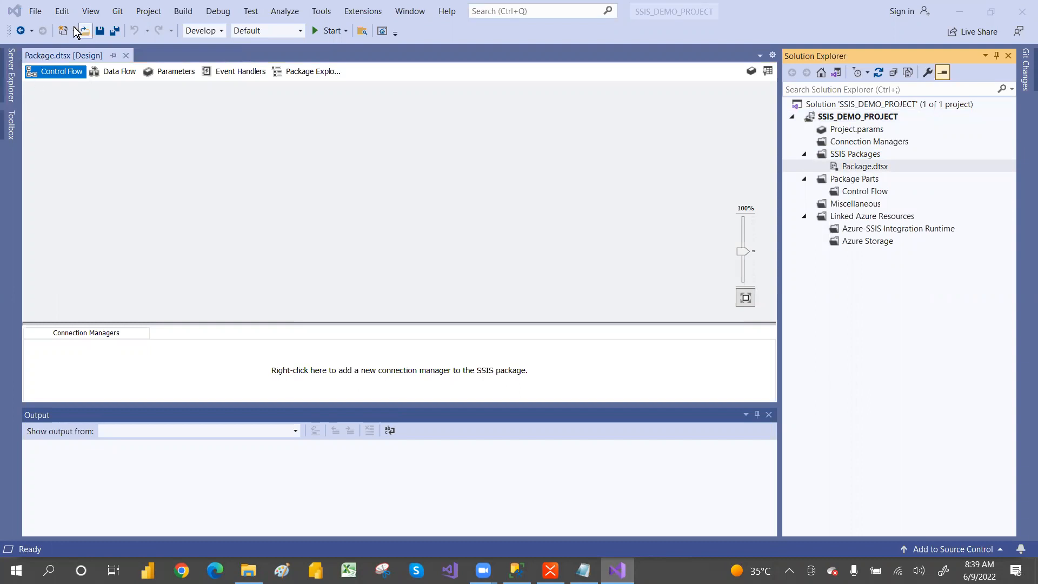
Show the SSIS Toolbox from the Control Flow design surface of Package.dtsx
right_click(186, 158)
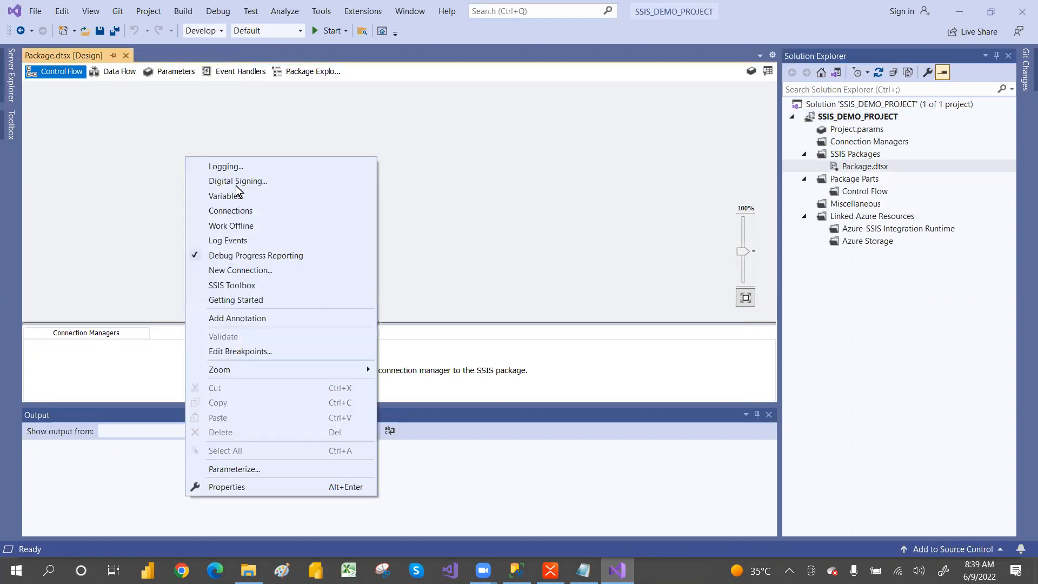
left_click(254, 290)
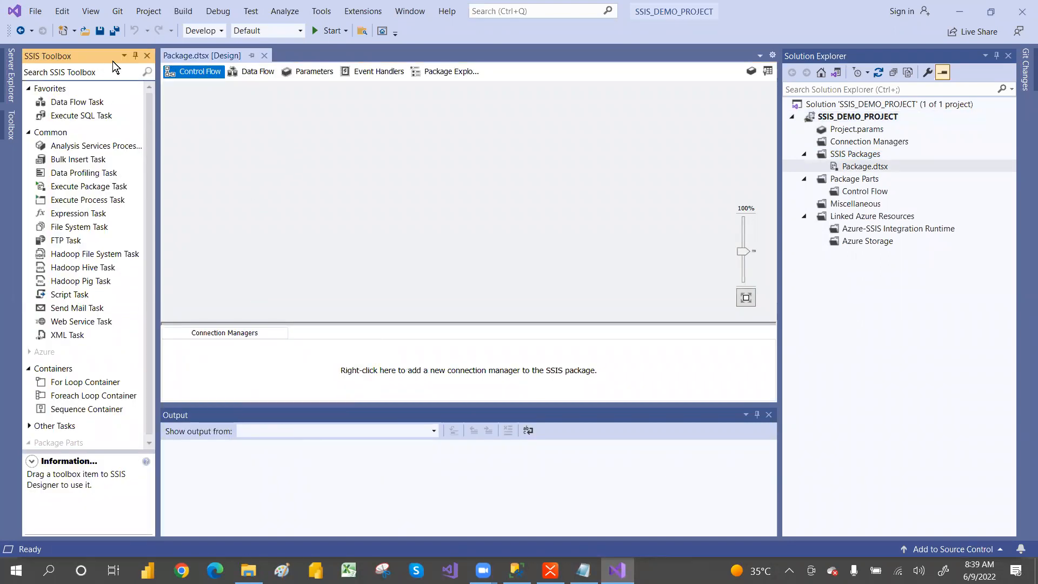
right_click(265, 117)
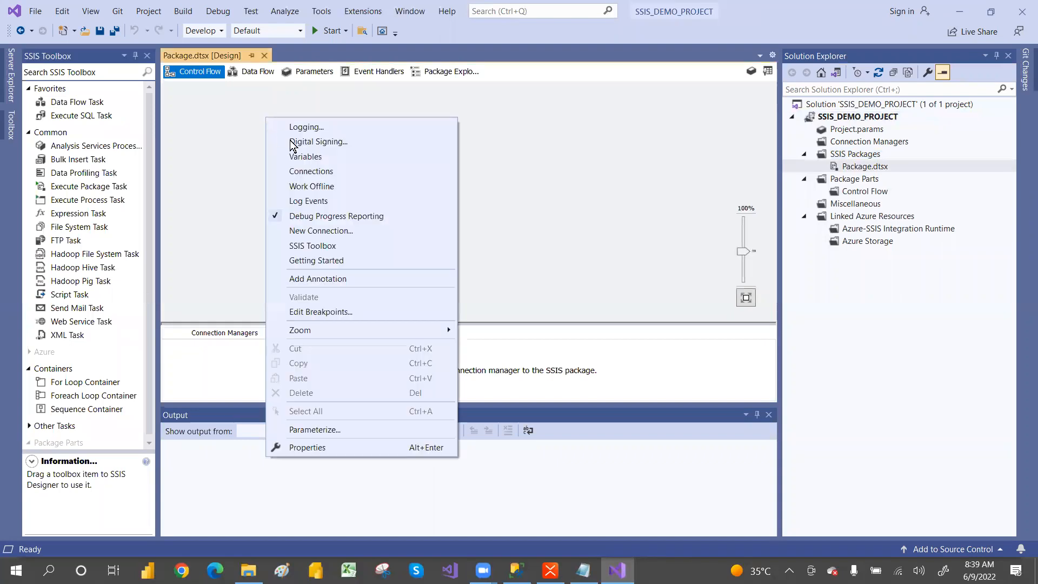
left_click(319, 246)
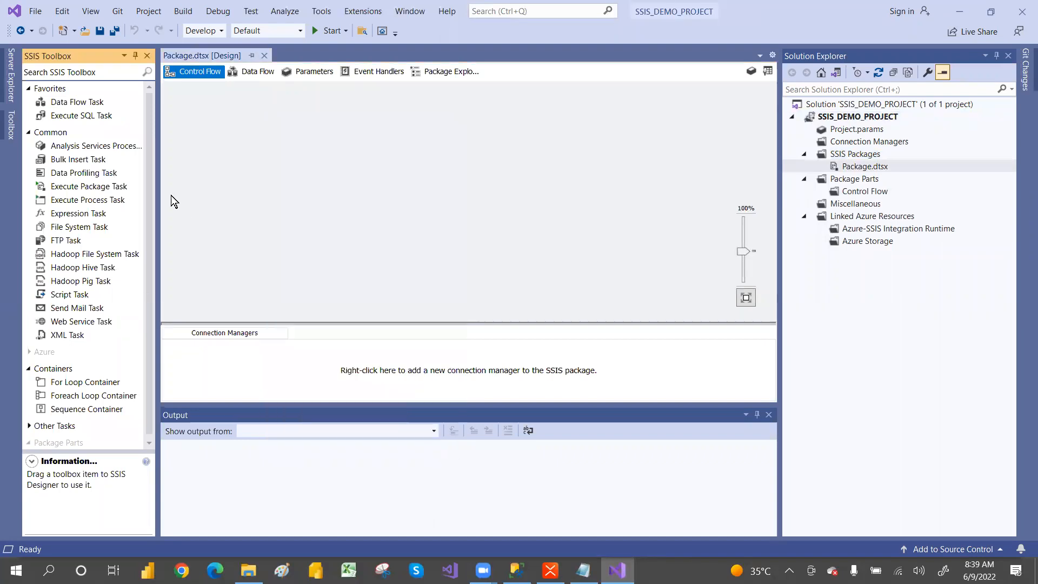
Auto-hide and re-pin the SSIS Toolbox, closing the general Toolbox in between
left_click(135, 56)
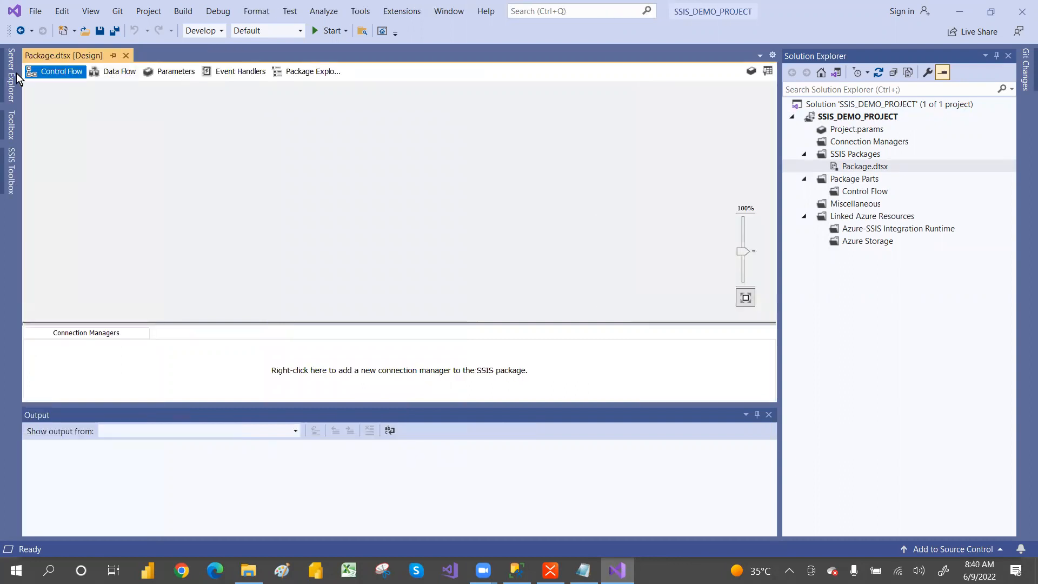
left_click(9, 128)
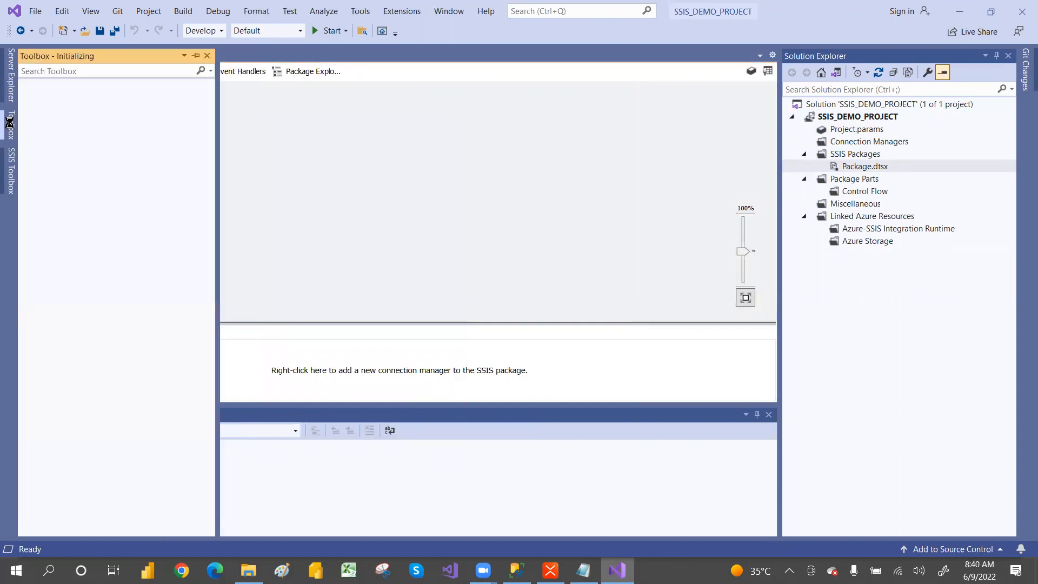
left_click(208, 56)
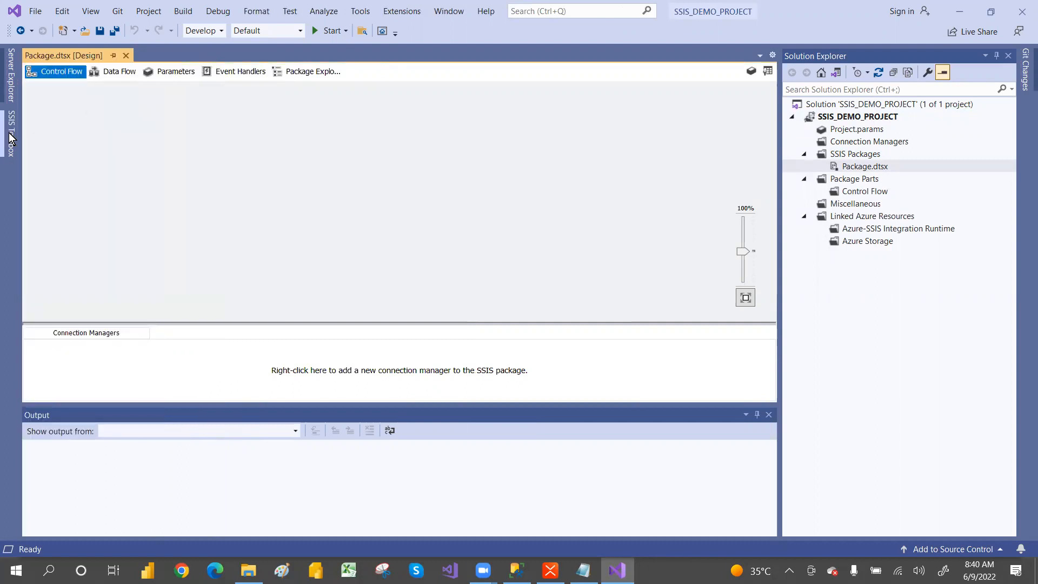
left_click(10, 137)
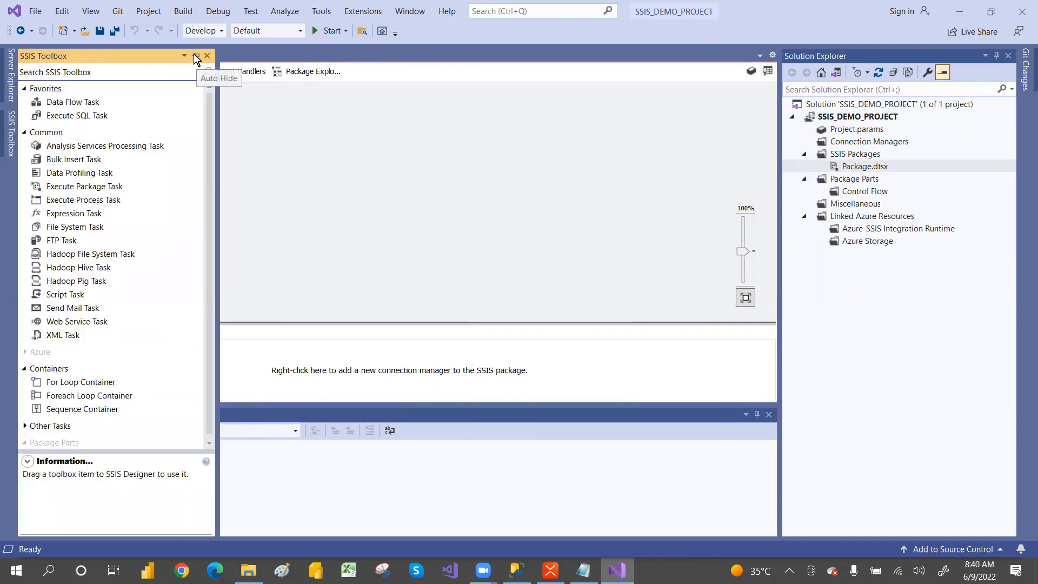
left_click(195, 57)
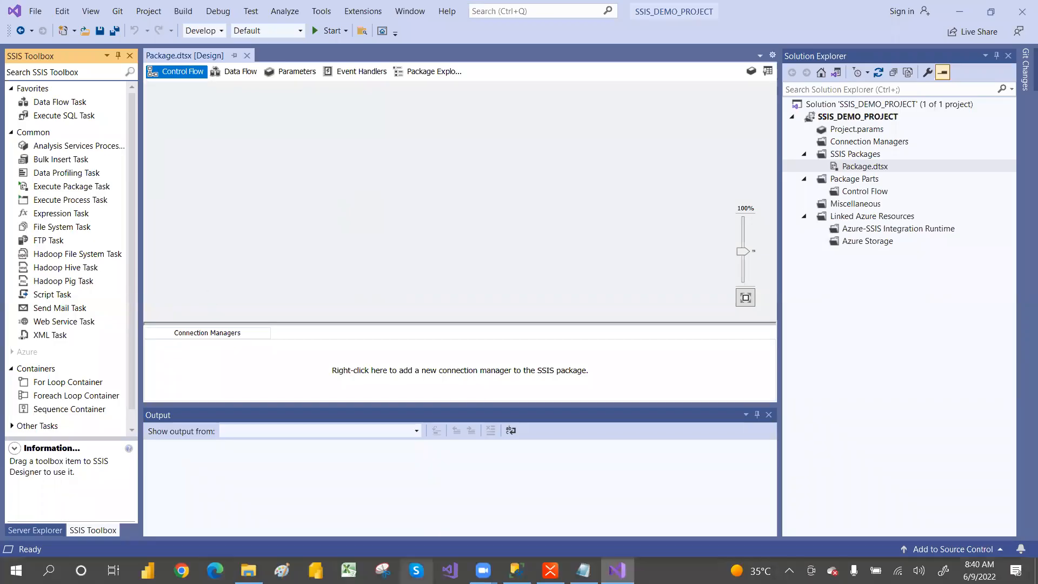
Switch to the SSIS TOPICS mind map, collapse the PROJECT topic and expand PACKAGE to read its definition
left_click(550, 570)
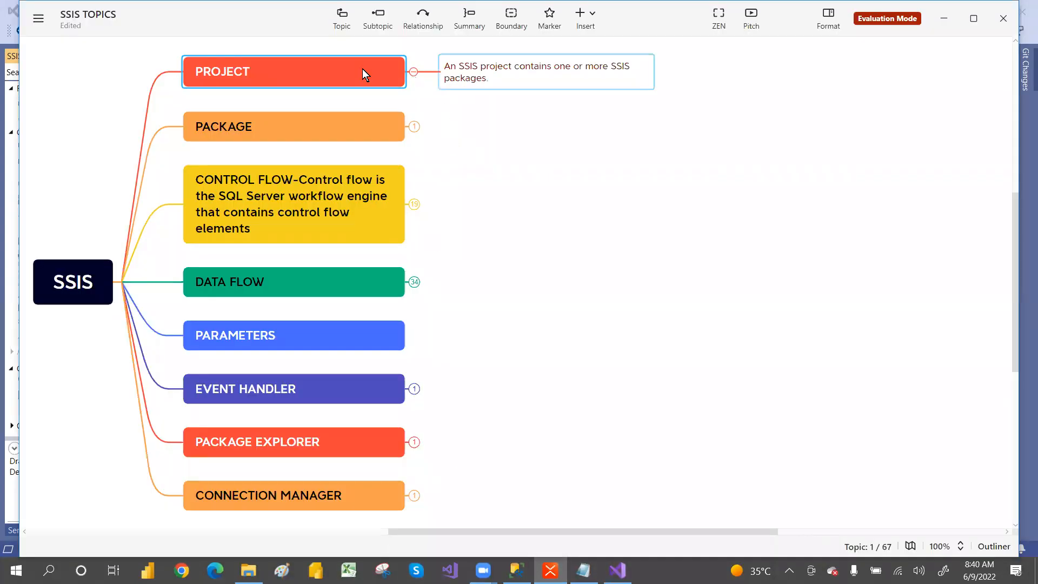
left_click(414, 72)
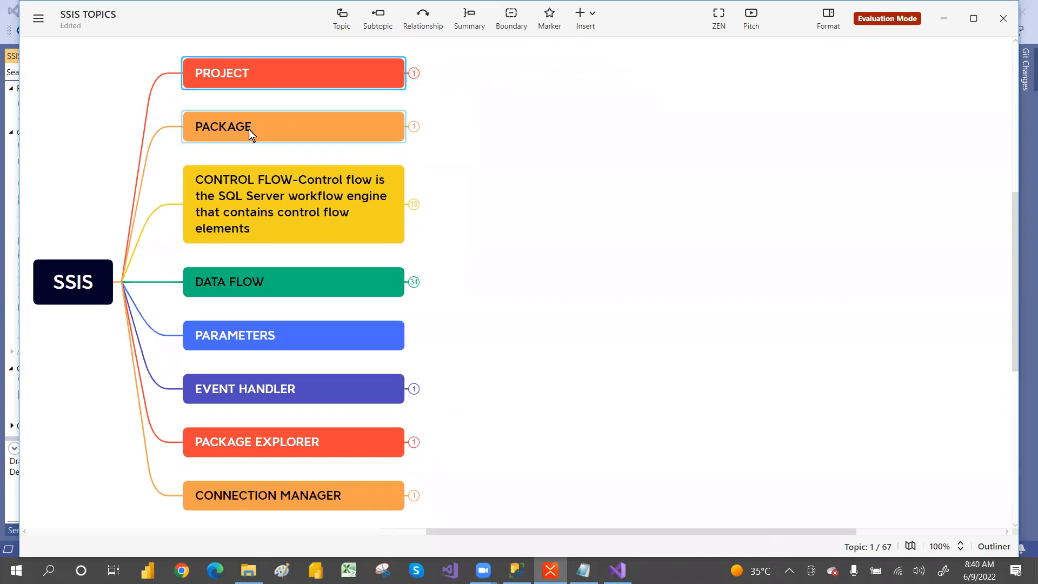
left_click(414, 127)
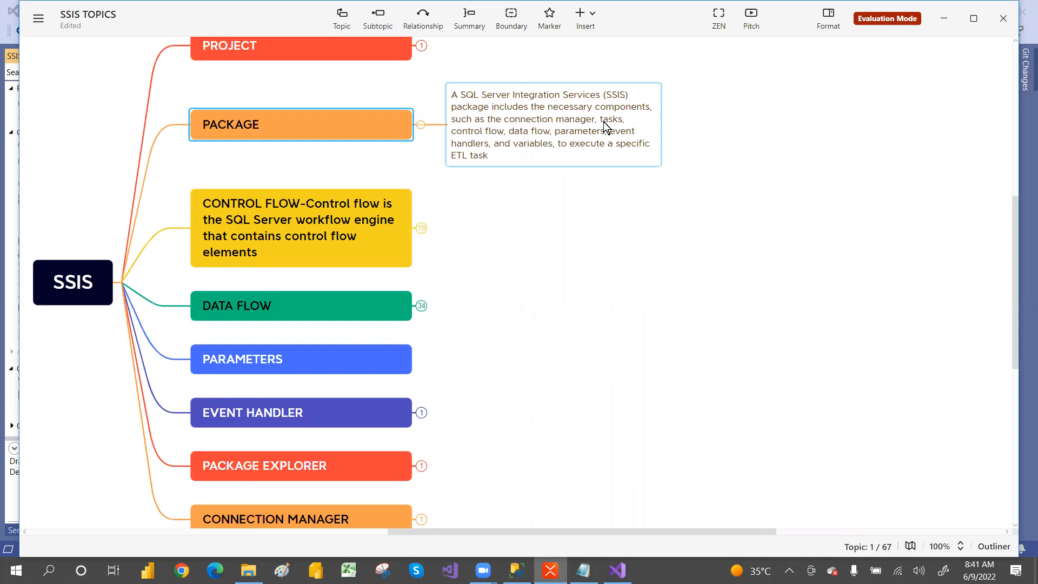
Switch to Visual Studio, outline the Connection Managers area with the zoom annotation, and compare it with the mind map's PACKAGE definition
key("alt+Tab")
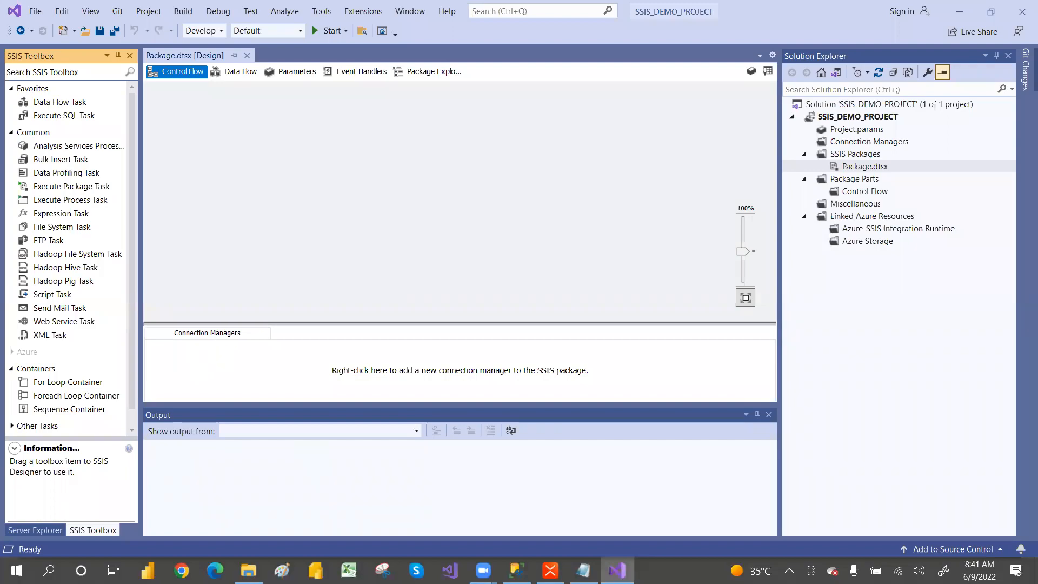
key("ctrl+1")
mouse_move(101, 448)
left_mouse_down()
mouse_move(193, 491)
mouse_move(249, 495)
left_mouse_up()
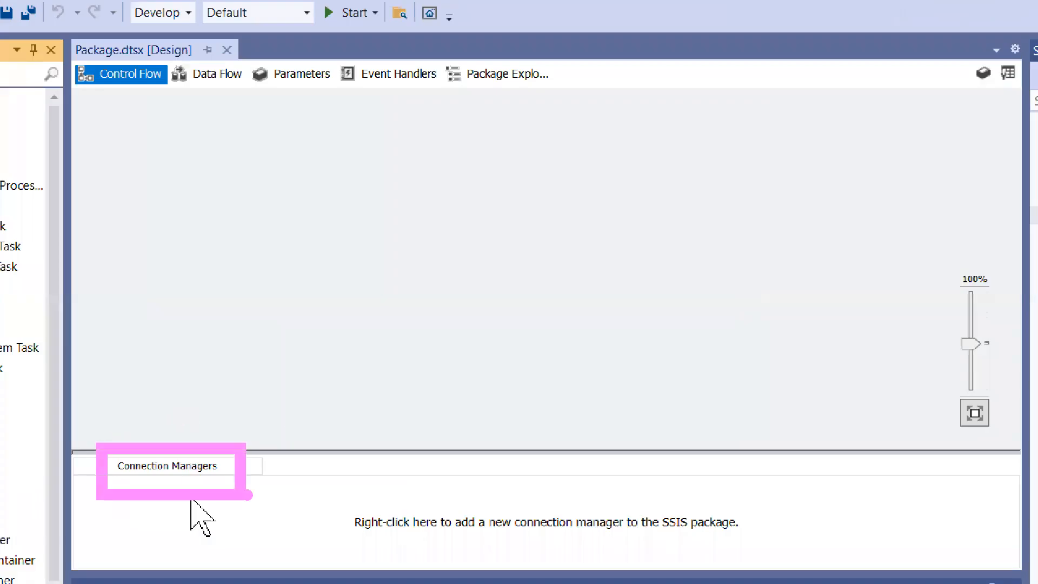
key("Escape")
key("alt+Tab")
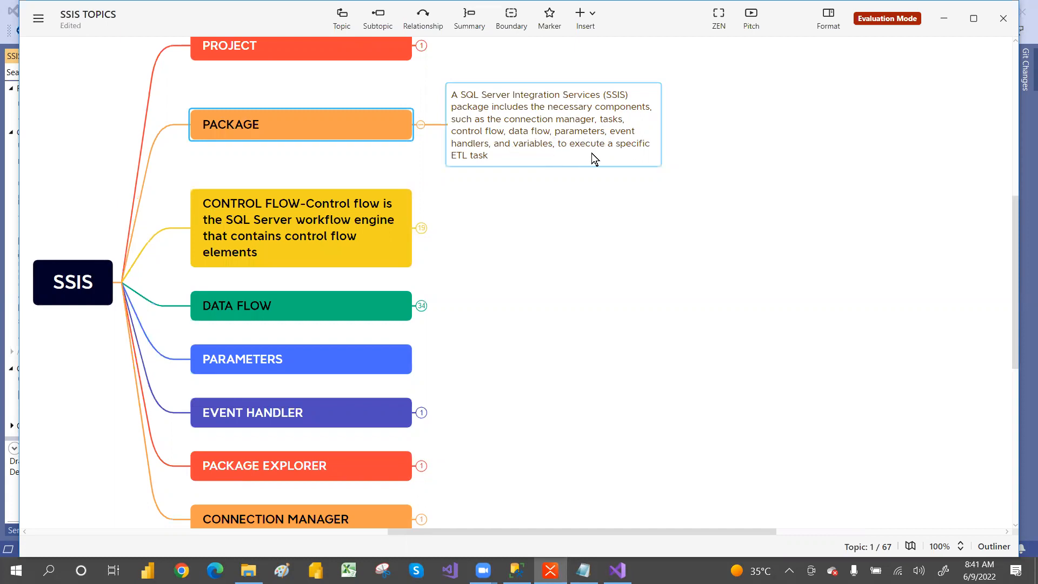
key("alt+Tab")
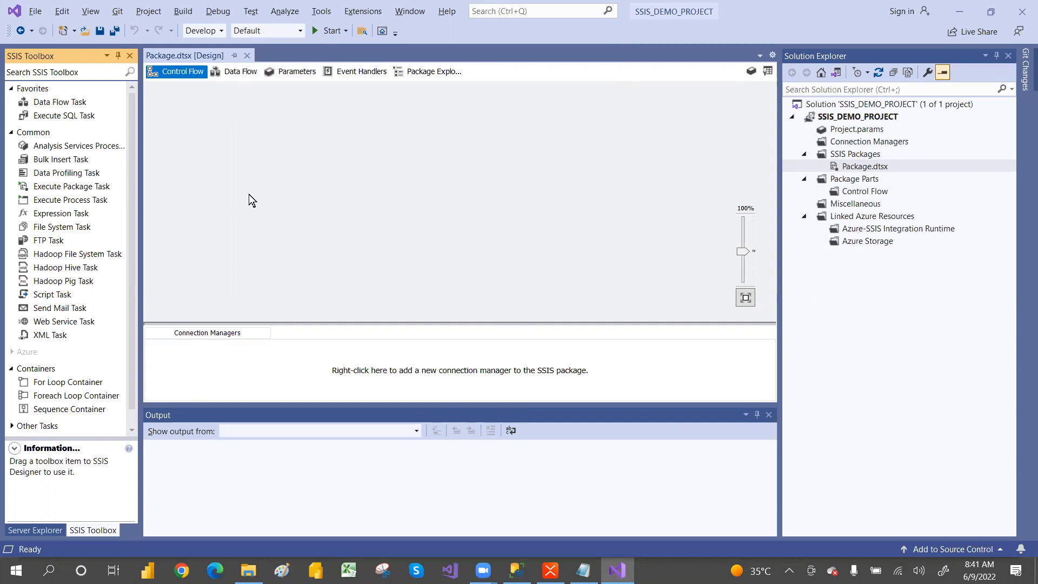
Switch to the SSIS_DAILY_CLASSES notes in Notepad and append "--> EXTRACT TRANSFORM AND LOAD" to the SSIS TOOL INTRODUCTION line
key("alt+Tab")
key("alt+Tab")
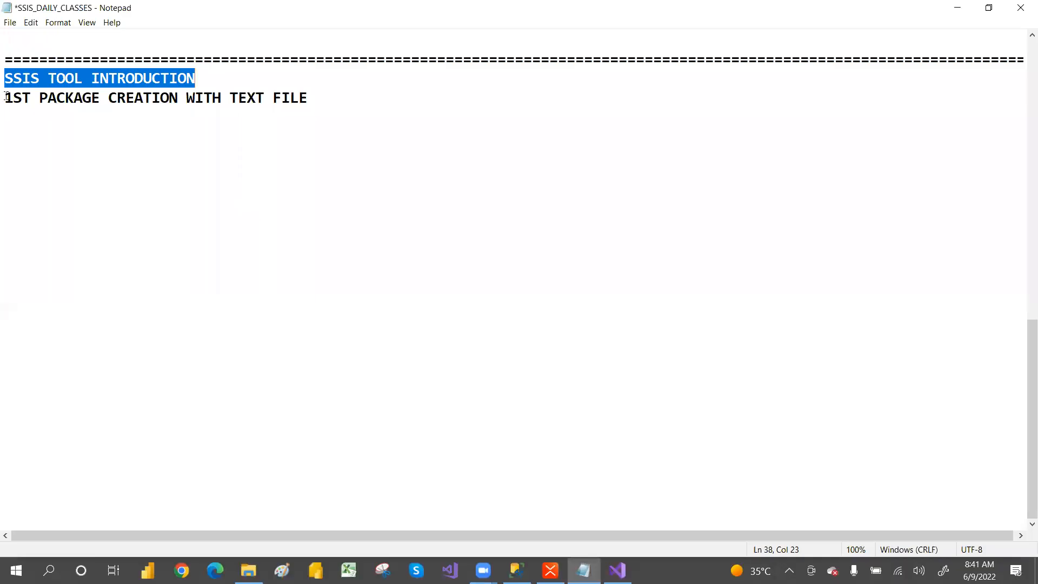
left_click(211, 80)
type("--> EXTRACT")
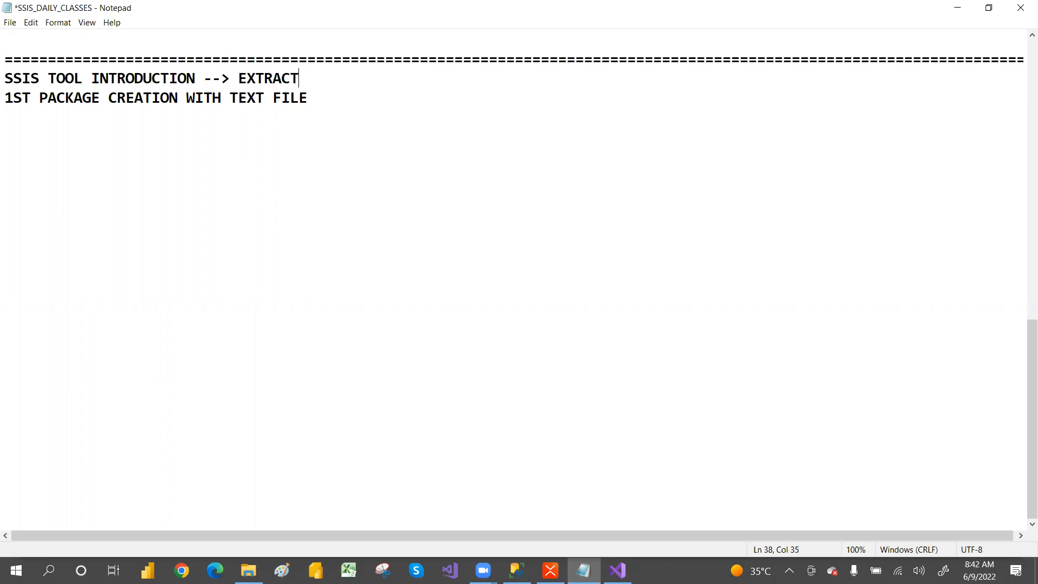
type("TRANSFORM")
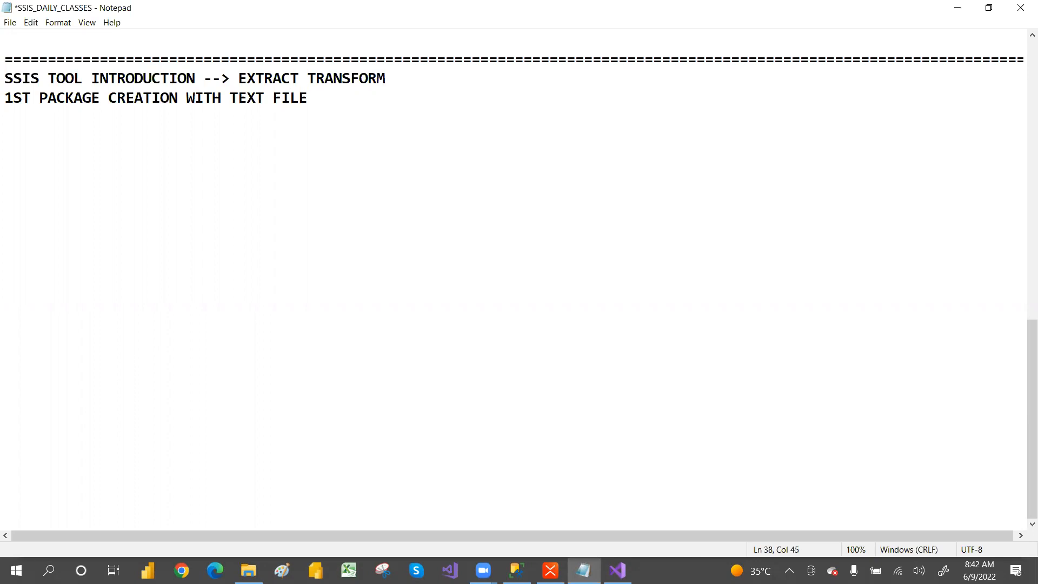
type("AND LOAD")
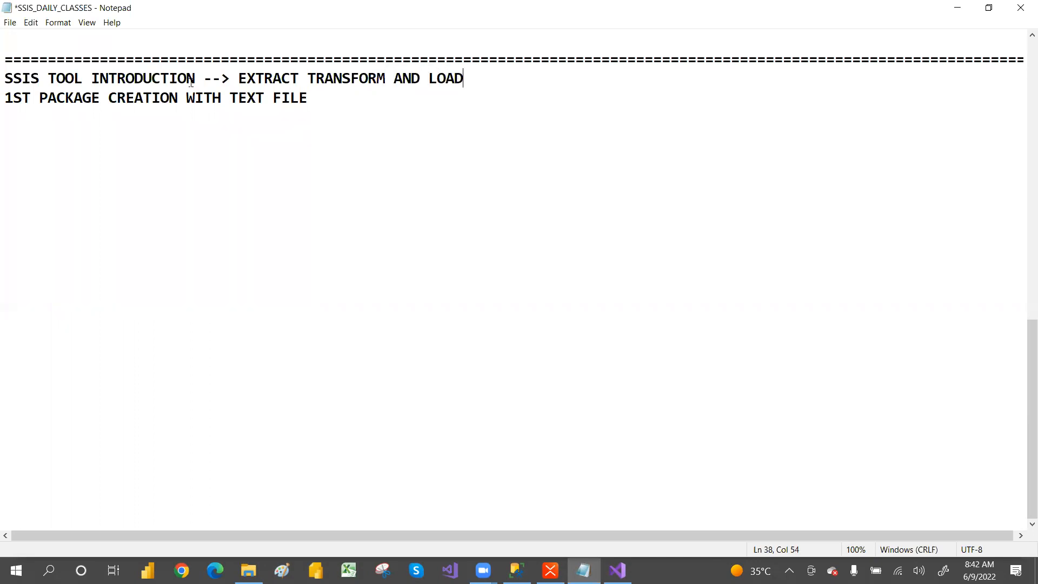
Highlight the words EXTRACT TRANSFORM AND LOAD in the notes and glance at the package designer in Visual Studio
left_click_drag(238, 78, 501, 76)
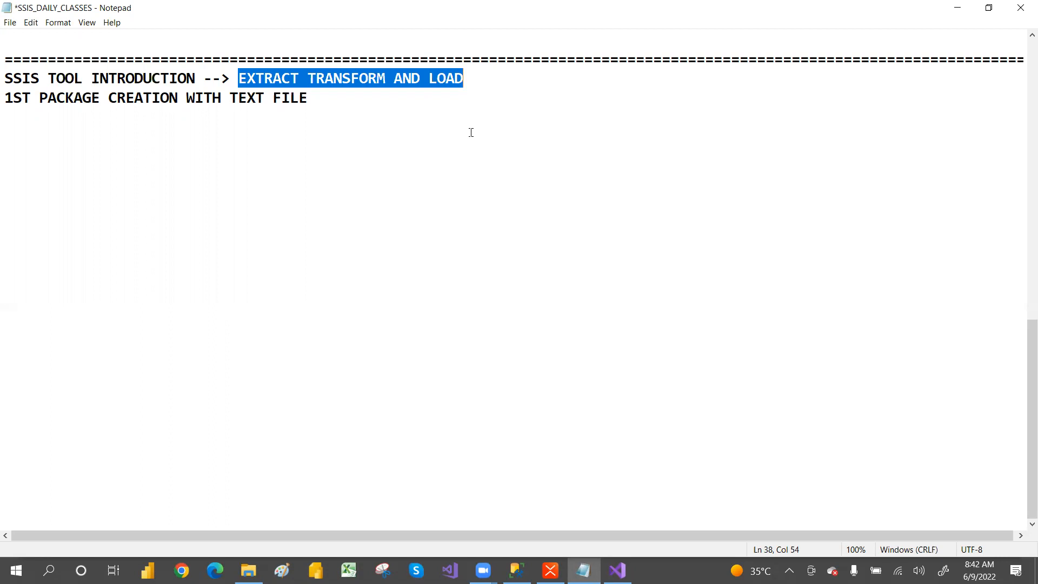
left_click(469, 131)
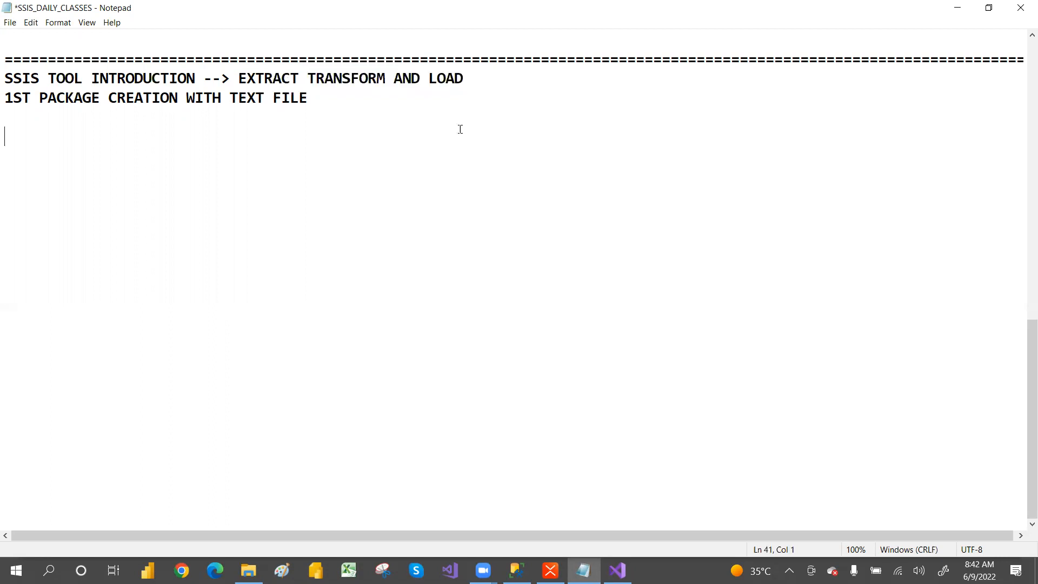
double_click(461, 79)
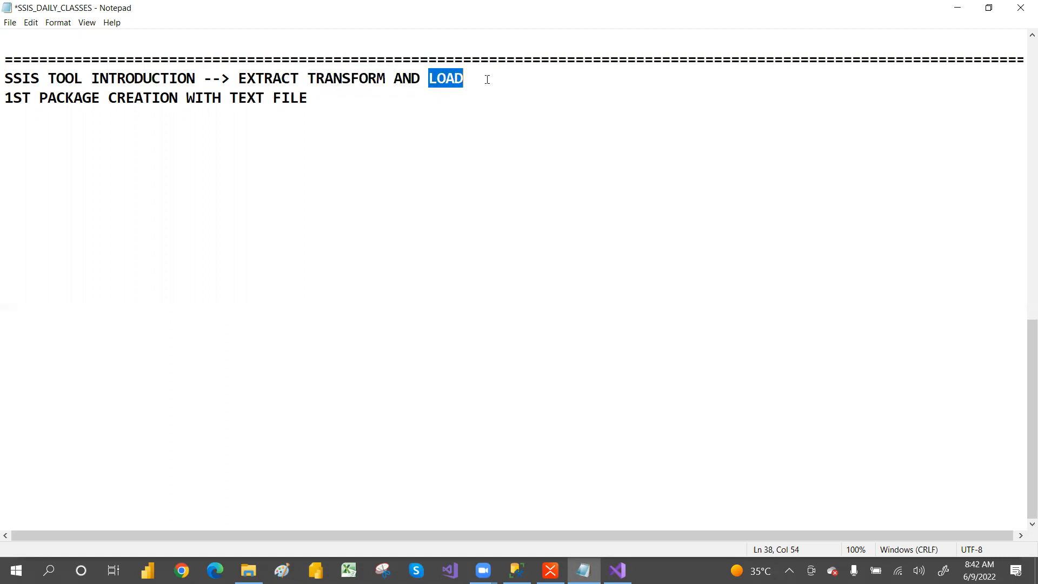
left_click(439, 123)
left_click_drag(239, 84, 459, 78)
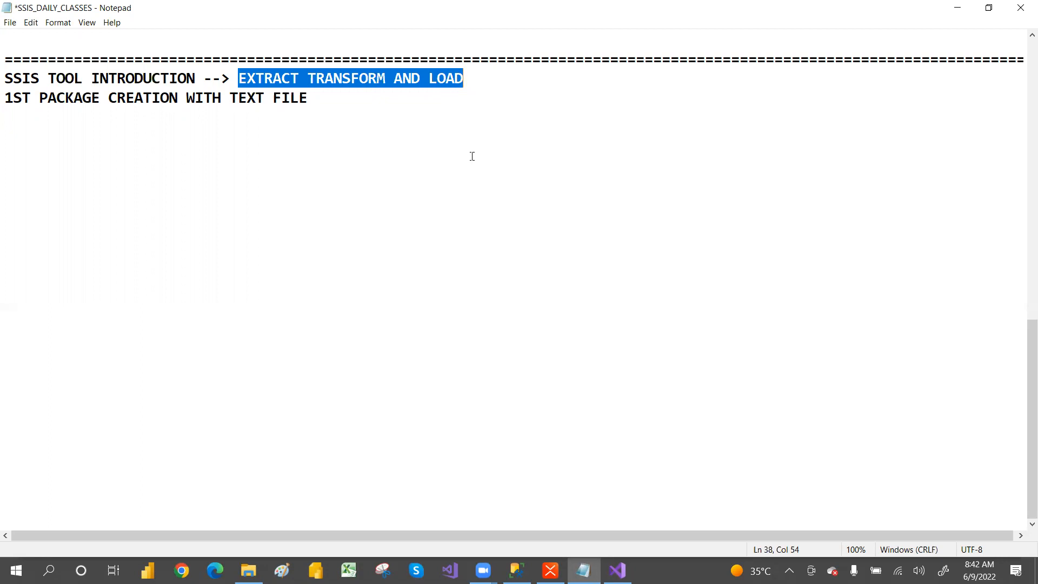
key("alt+Tab")
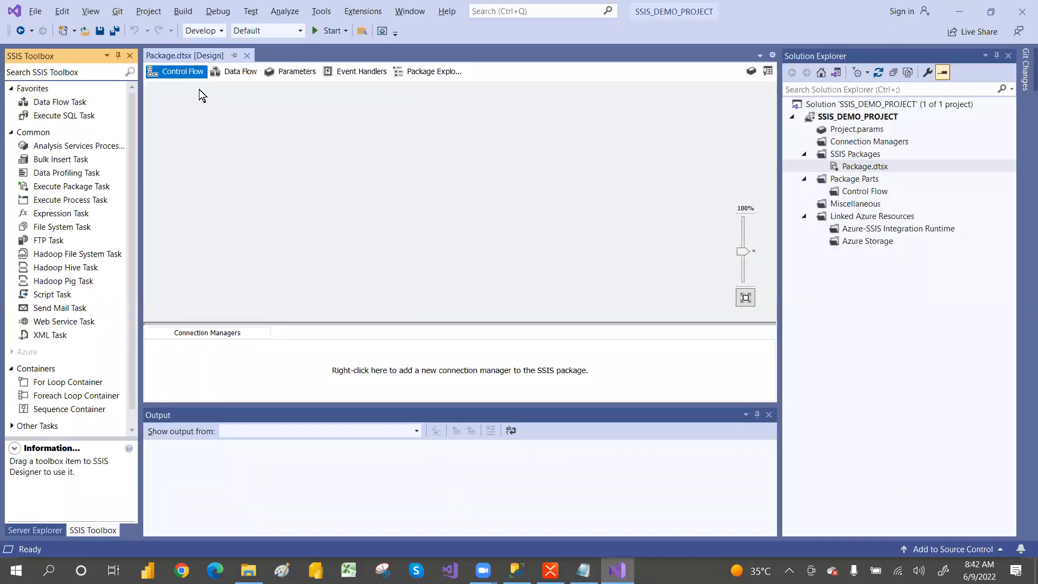
key("alt+Tab")
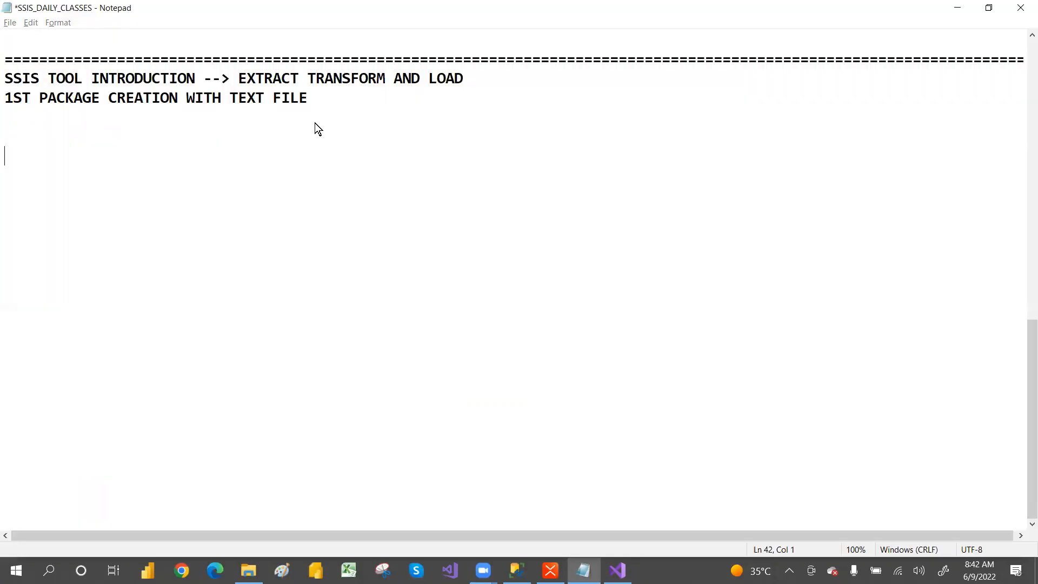
Switch to the SSIS TOPICS mind map and collapse the PACKAGE topic
key("alt+Tab")
key("alt+Tab")
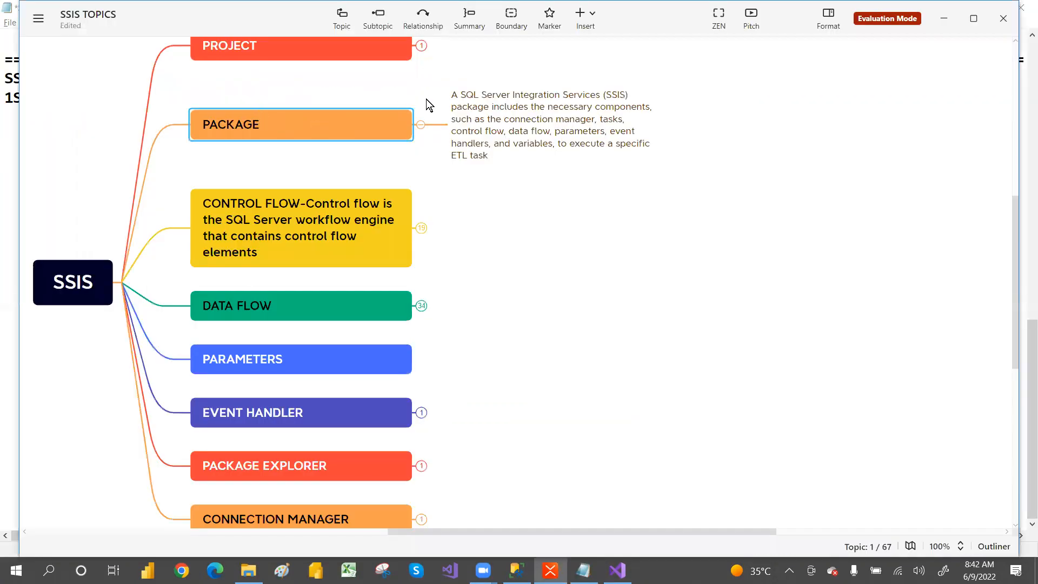
left_click(421, 124)
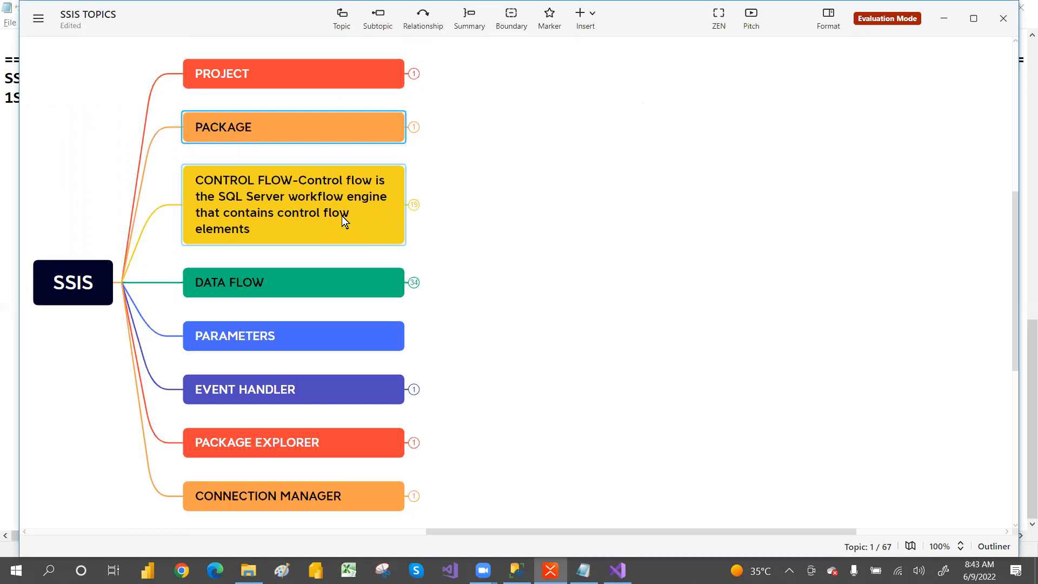
Switch to Visual Studio, place two Data Flow Tasks on the Control Flow surface and connect the first to the second
key("alt+Tab")
key("alt+Tab")
key("Tab")
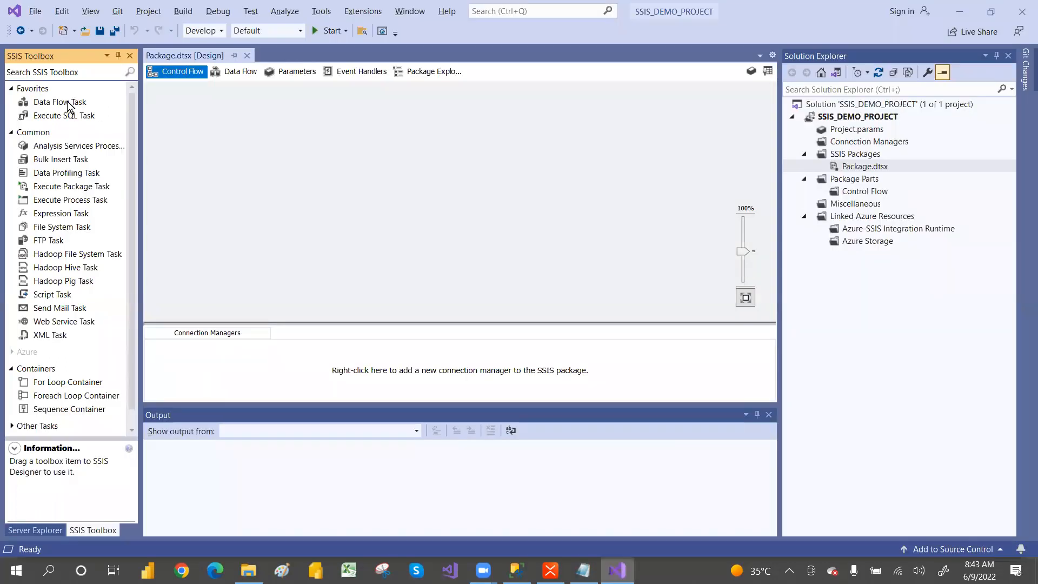
left_click_drag(65, 102, 202, 110)
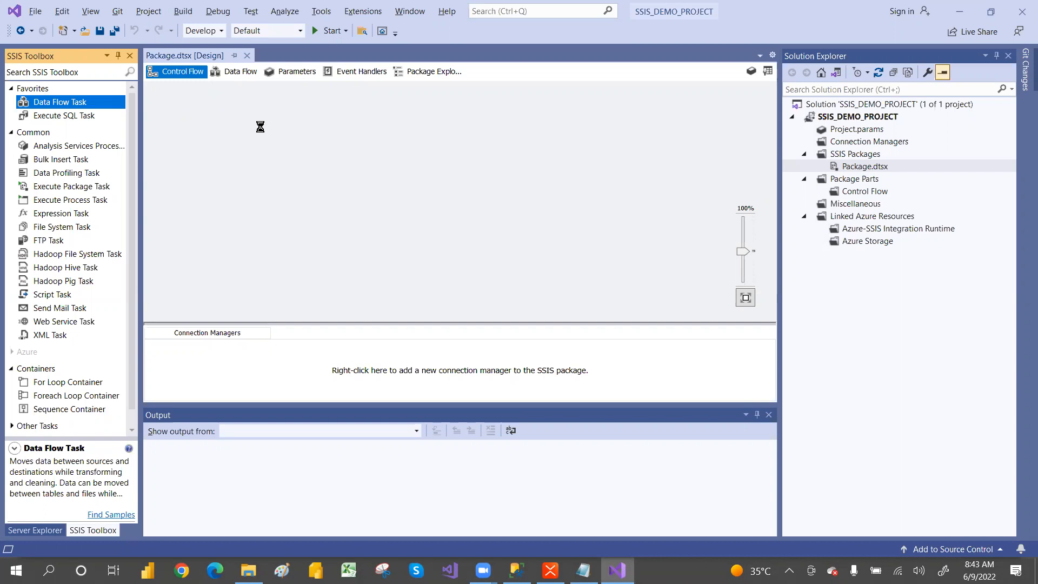
left_click_drag(66, 102, 251, 172)
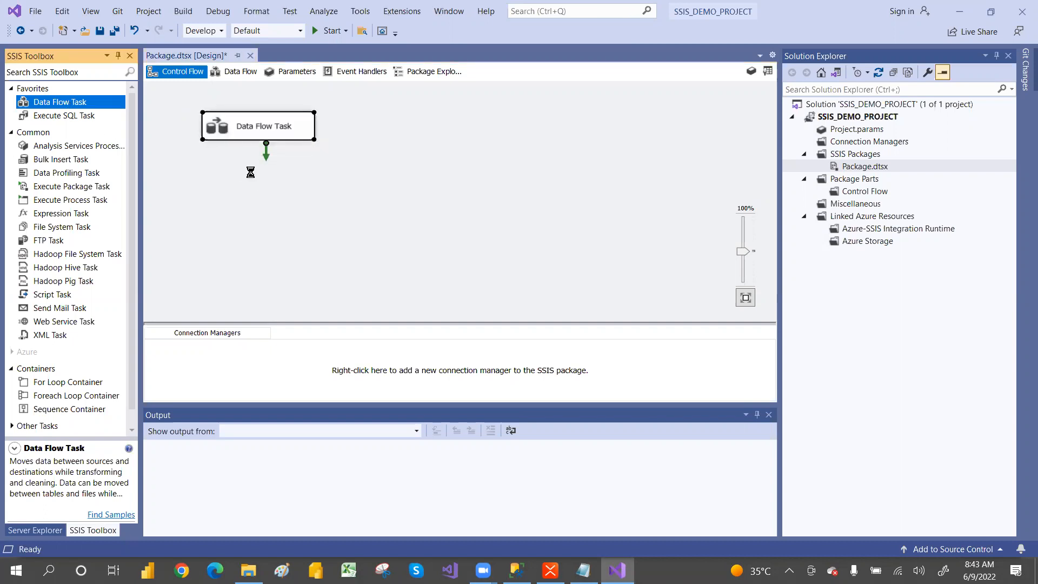
left_click(246, 126)
left_click_drag(266, 151, 314, 181)
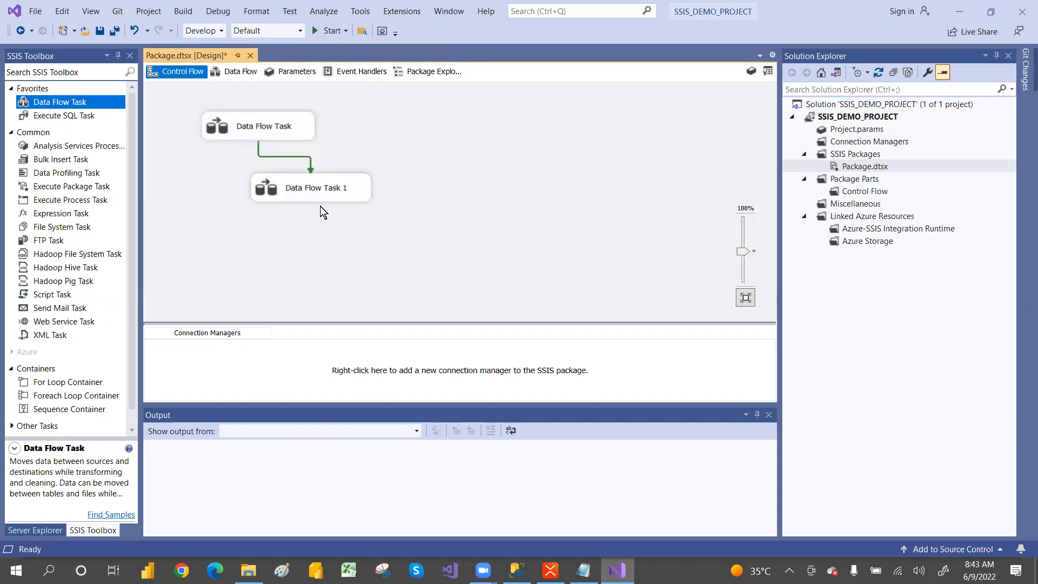
Add an Execute SQL Task below Data Flow Task 1 and connect Data Flow Task 1 to it
left_click(52, 104)
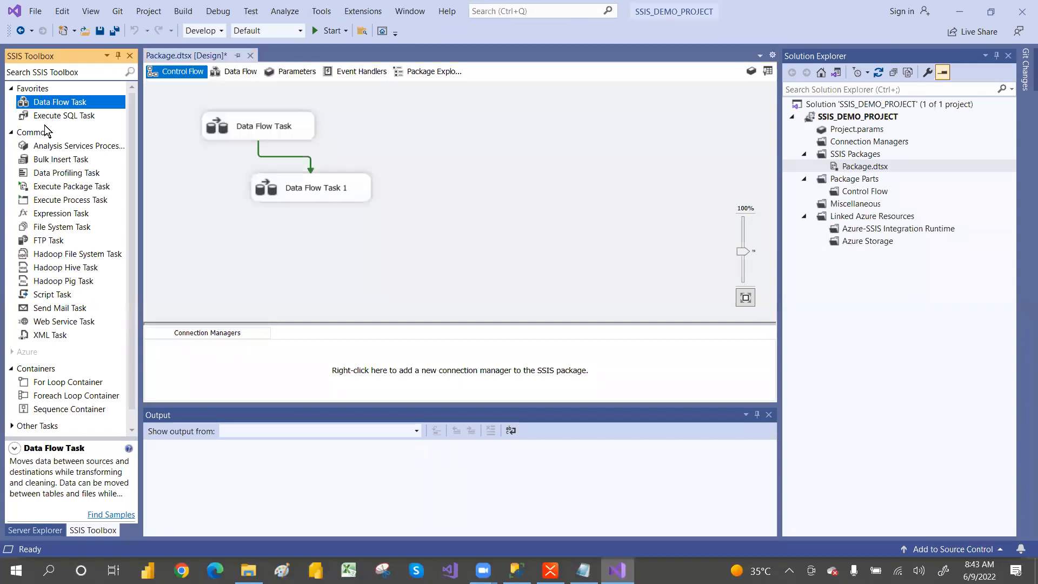
left_click_drag(54, 118, 375, 253)
left_click(316, 196)
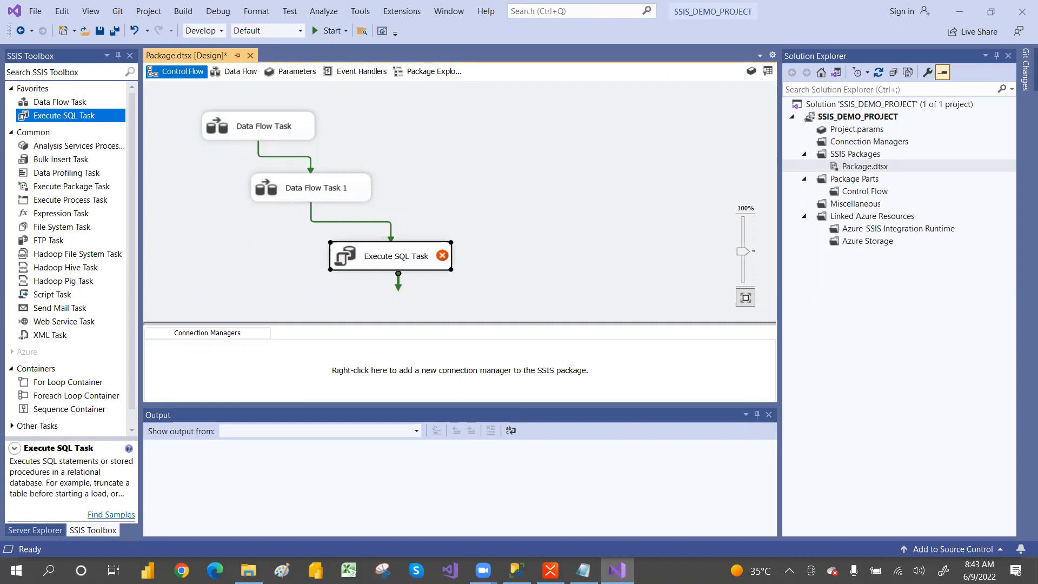
Switch to the SSIS TOPICS mind map, expand the CONTROL FLOW topic to read its elements, and return to Visual Studio
left_click(550, 571)
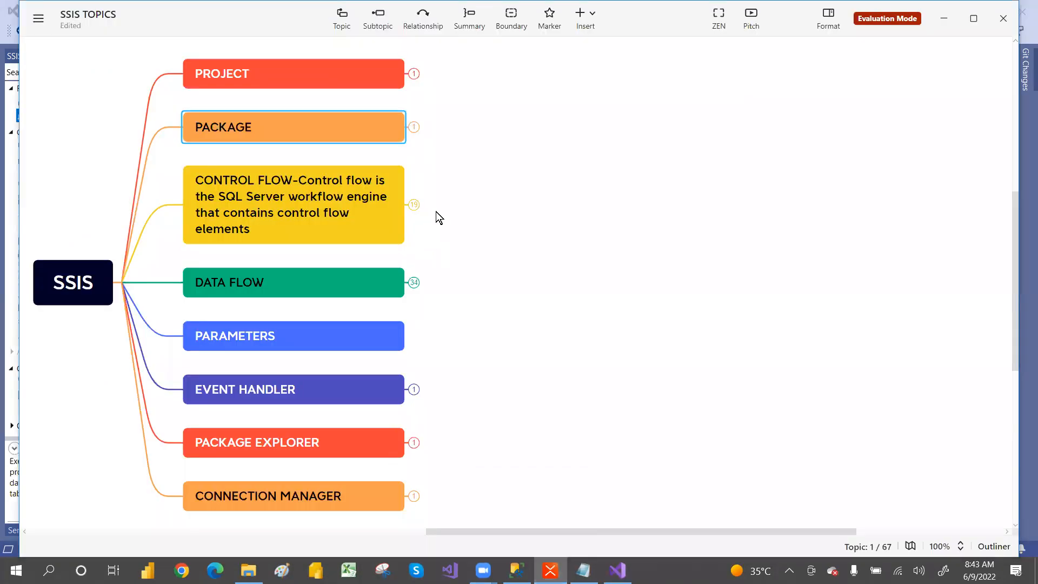
left_click(413, 206)
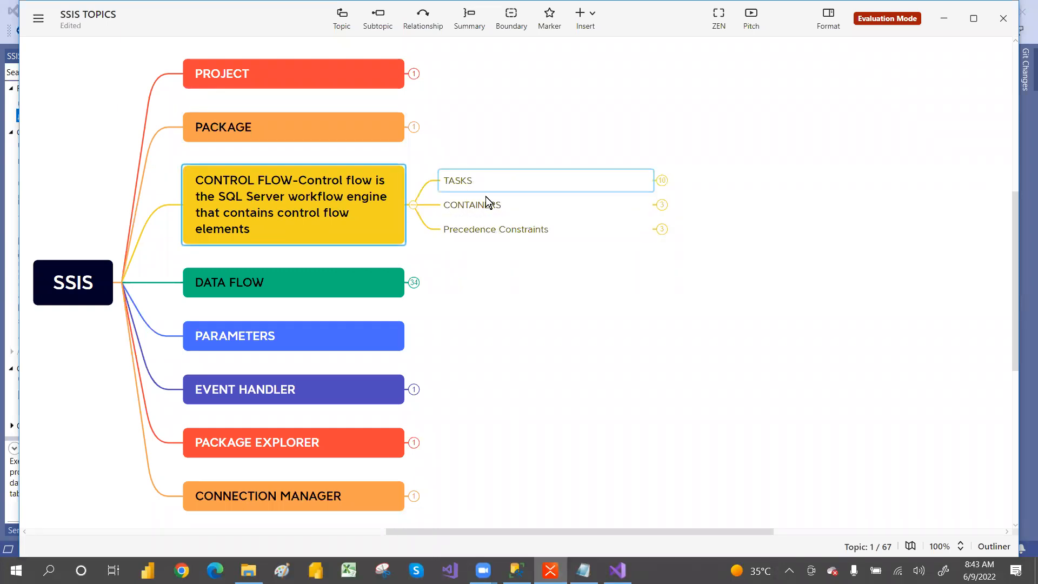
key("alt+Tab")
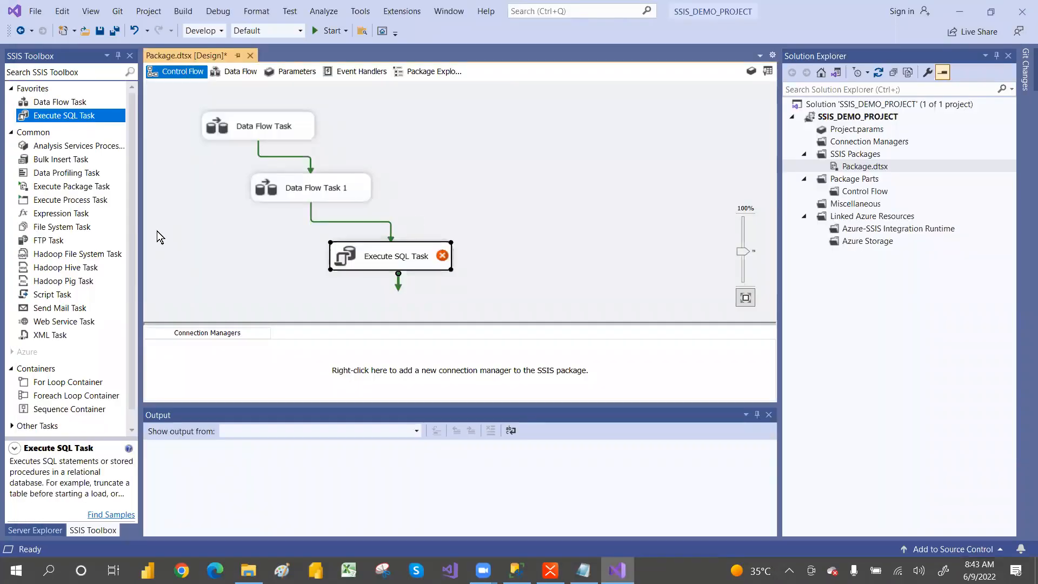
Collapse the Favorites and Common groups in the SSIS Toolbox to review Containers, and expand Favorites again
left_click(12, 89)
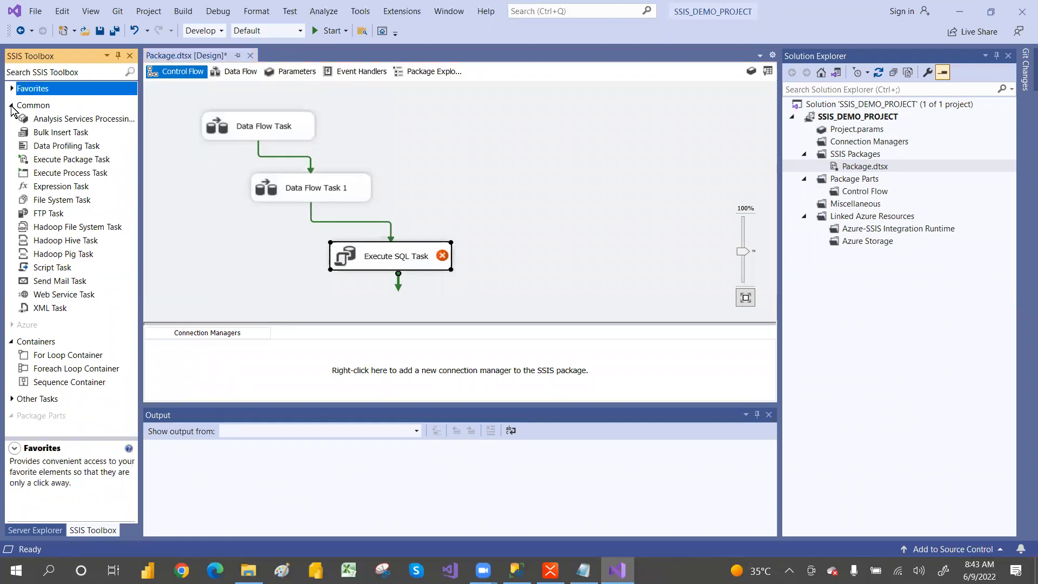
left_click(12, 106)
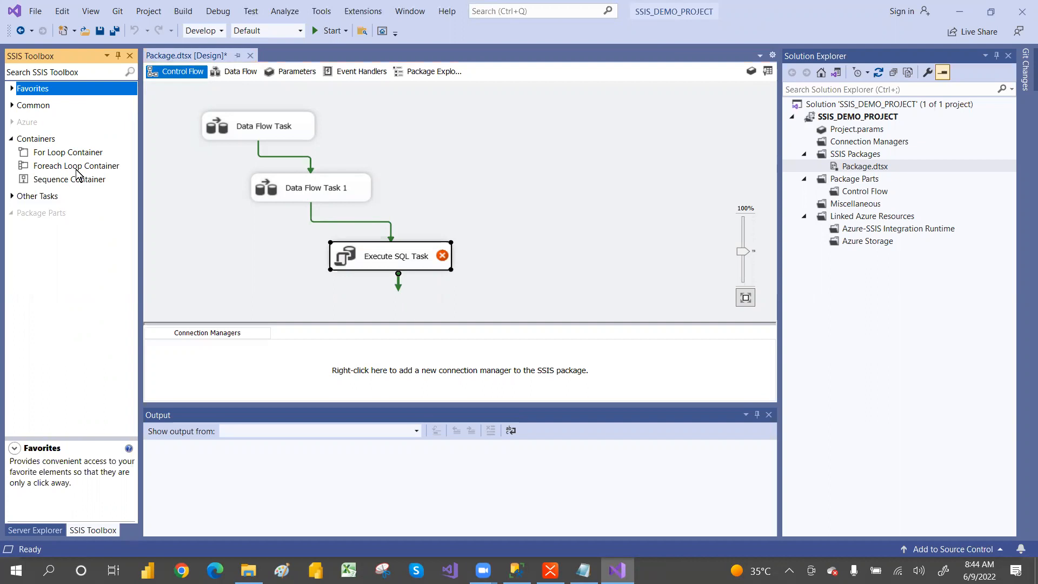
left_click(11, 89)
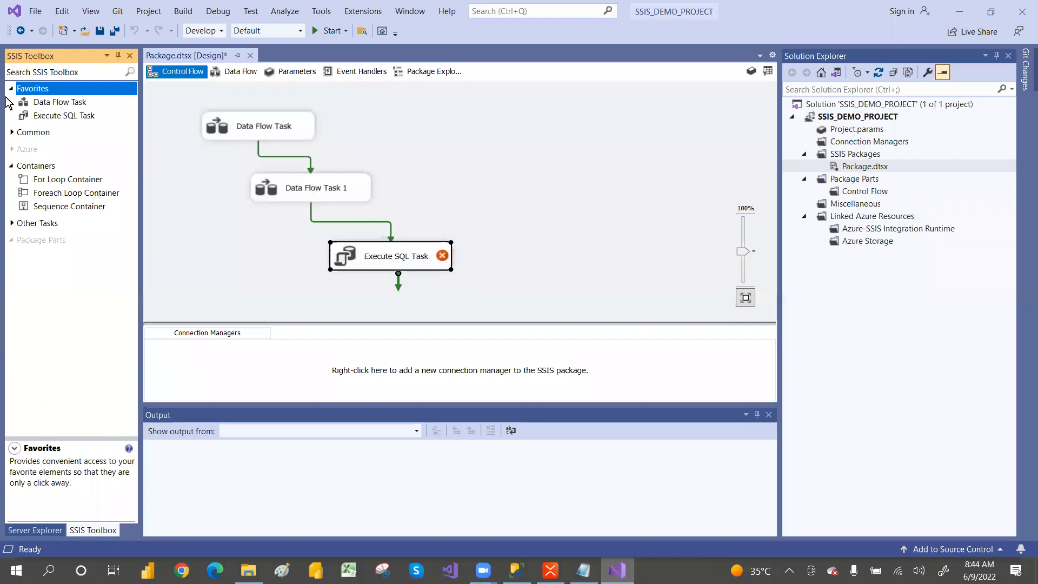
Add a third Data Flow Task beside the existing chain and connect the first Data Flow Task to it
left_click(68, 102)
left_click(465, 134)
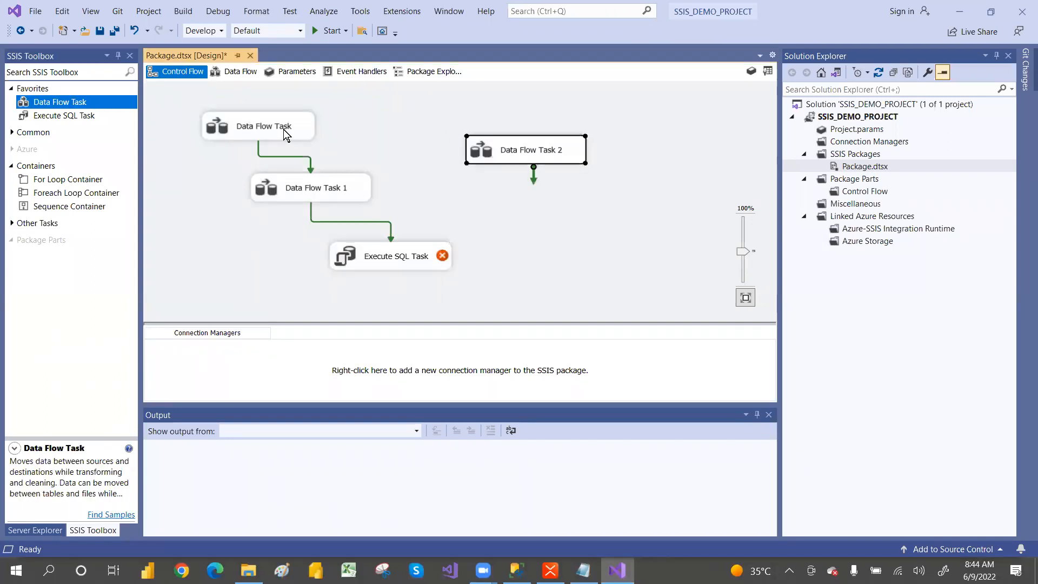
left_click(282, 129)
left_click_drag(264, 155, 476, 147)
Set the precedence constraint between Data Flow Task and Data Flow Task 2 to the value Completion
left_click(418, 148)
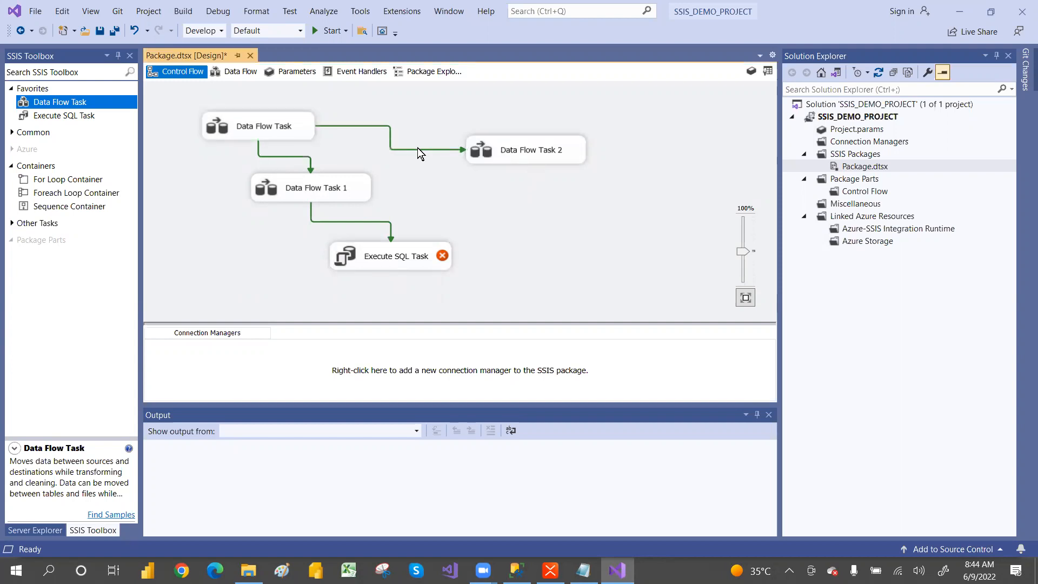
right_click(418, 147)
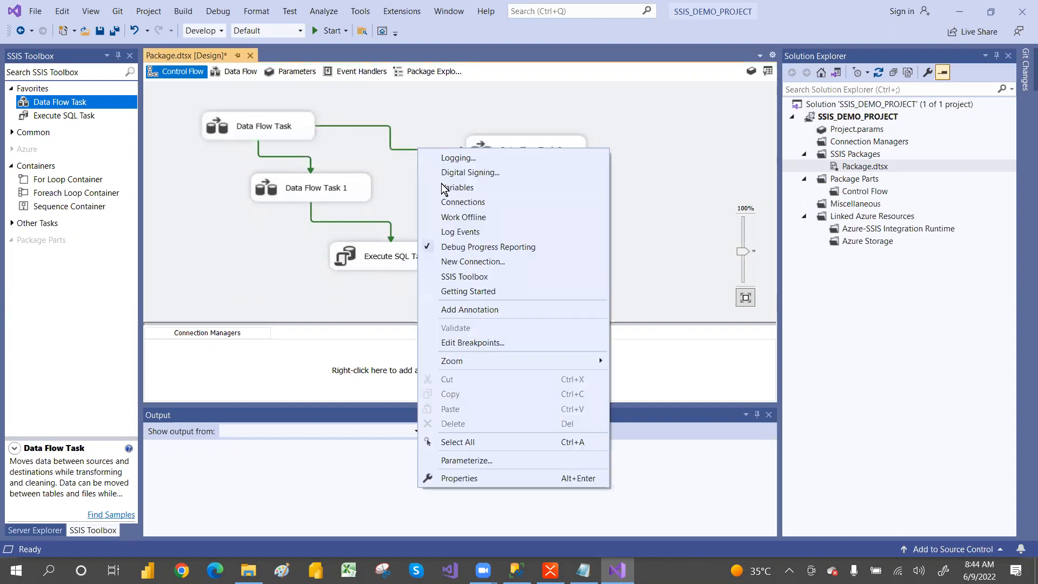
left_click(388, 125)
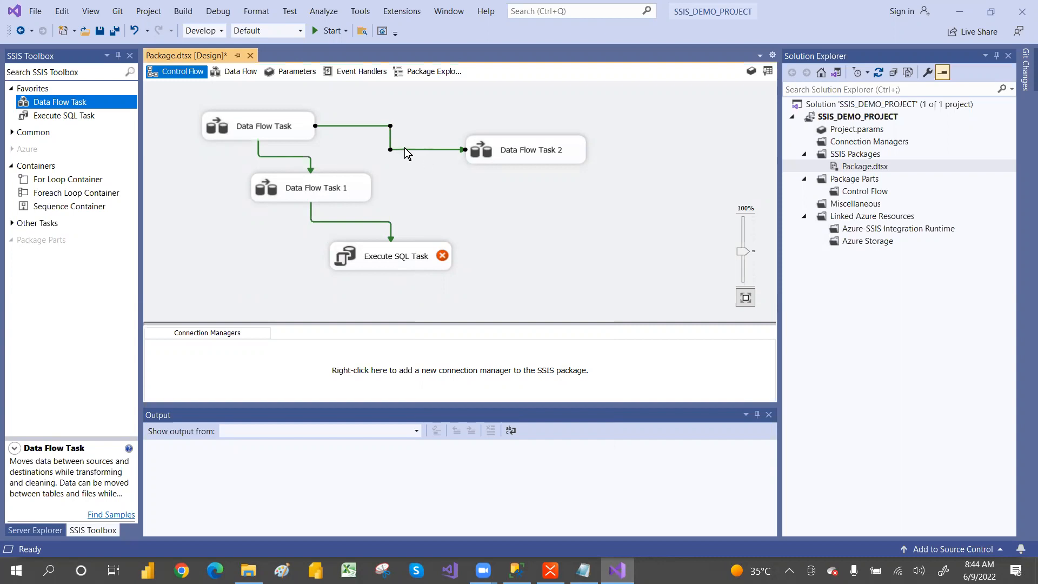
double_click(388, 126)
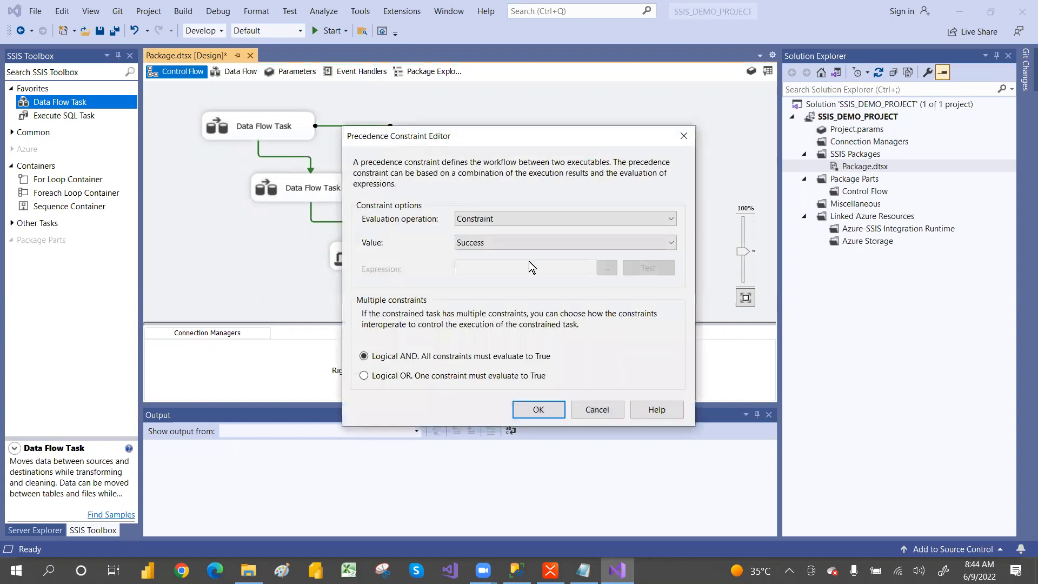
left_click(498, 241)
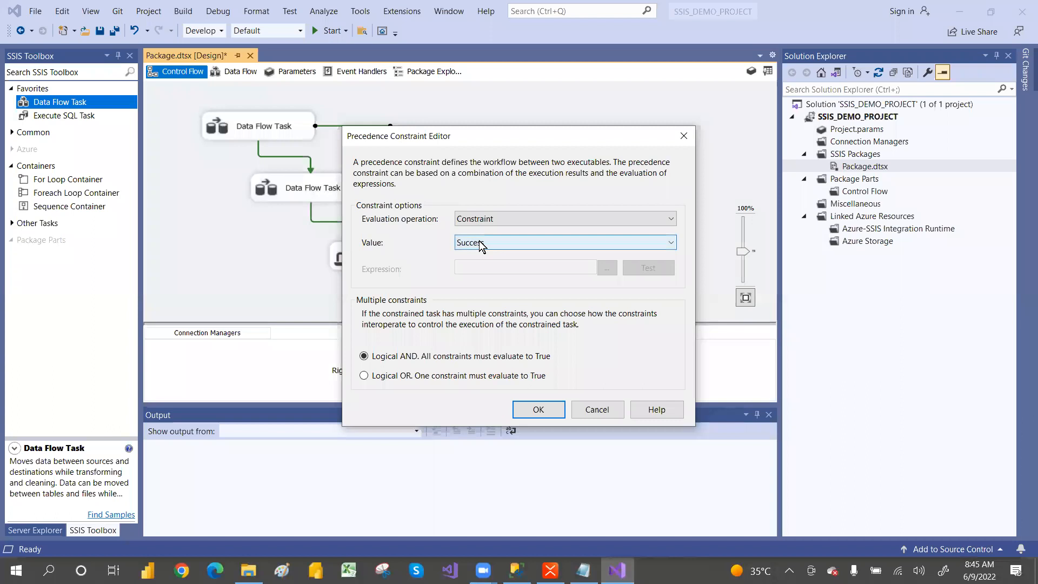
left_click(713, 309)
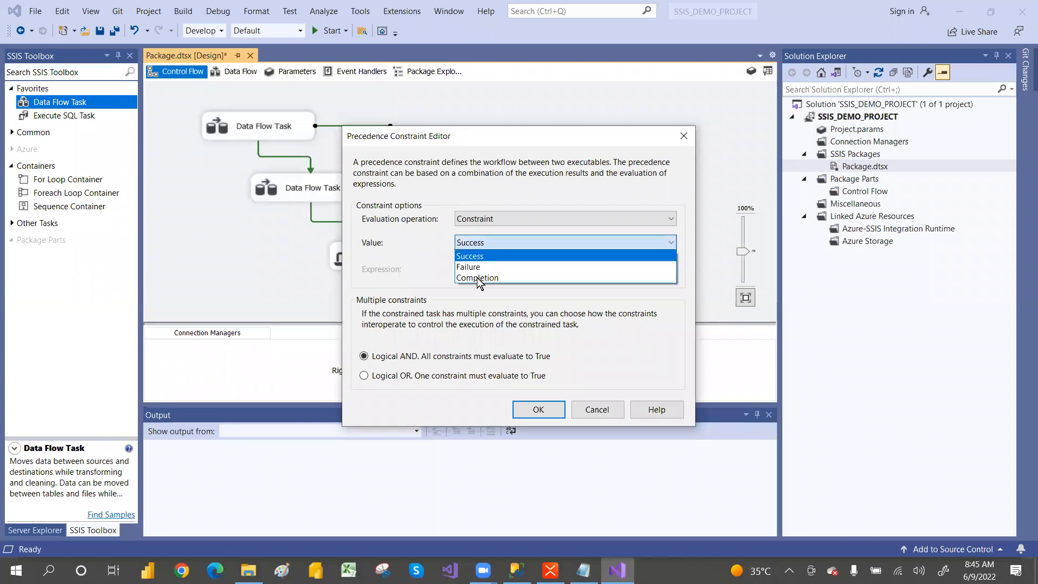
left_click(478, 278)
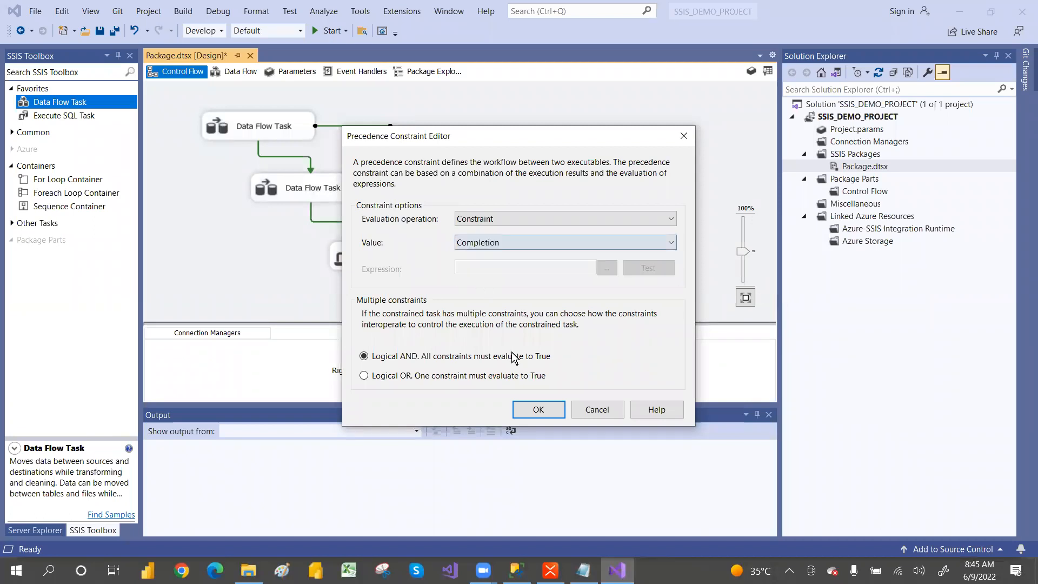
left_click(538, 409)
left_click(417, 166)
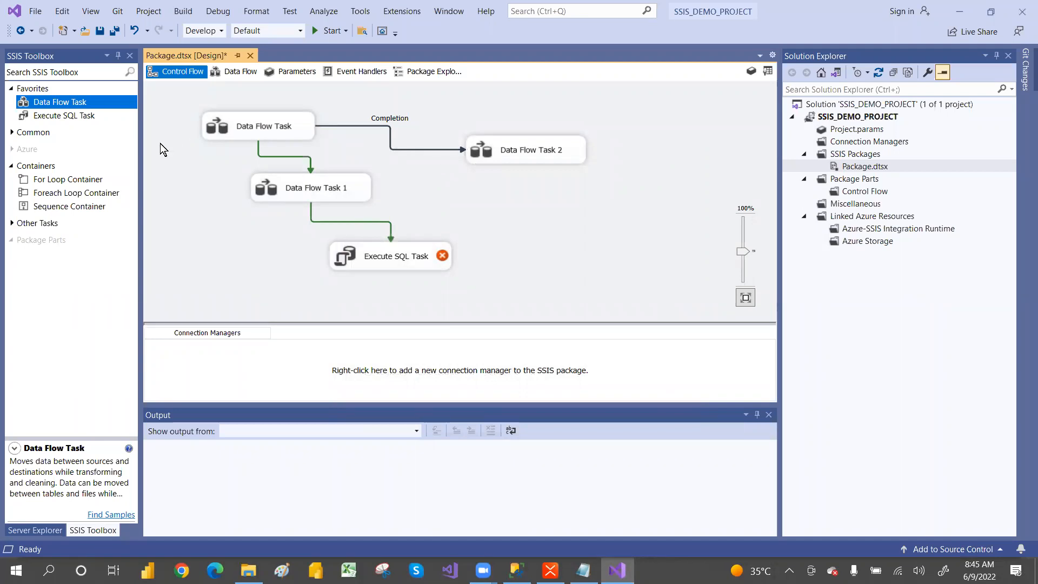
Add a second Execute SQL Task below the first Data Flow Task and connect that Data Flow Task to it
left_click_drag(61, 119, 186, 171)
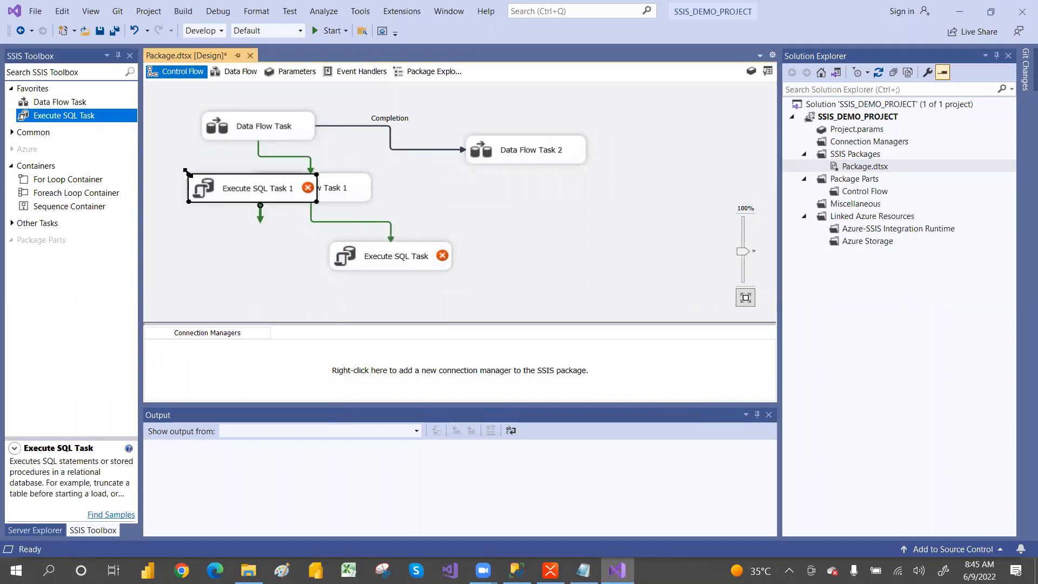
left_click(242, 135)
left_click_drag(269, 151, 242, 186)
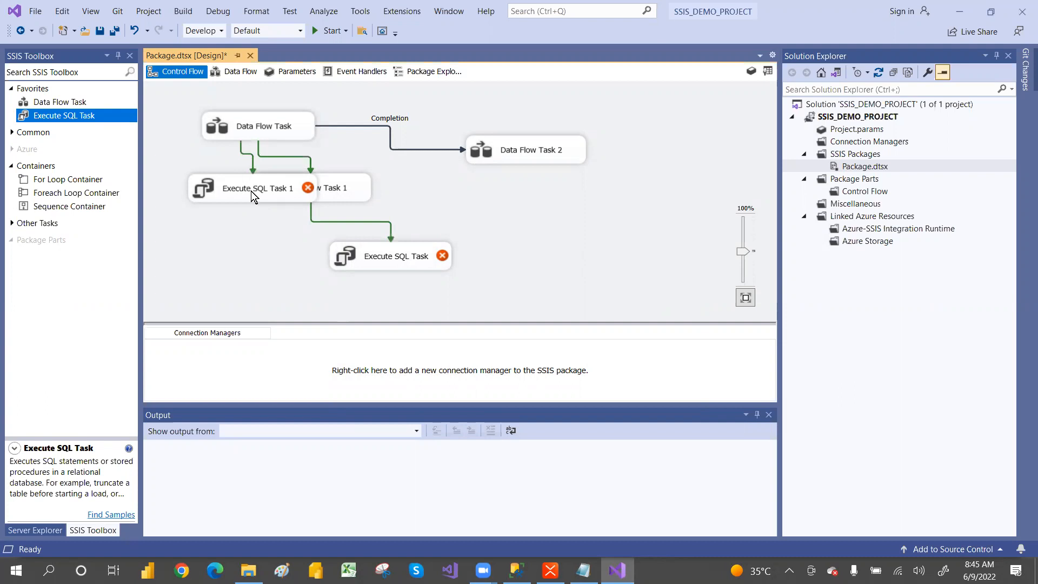
Move Execute SQL Task 1 clear of the chain and set its precedence constraint from Data Flow Task to the value Failure
left_click_drag(254, 190, 214, 201)
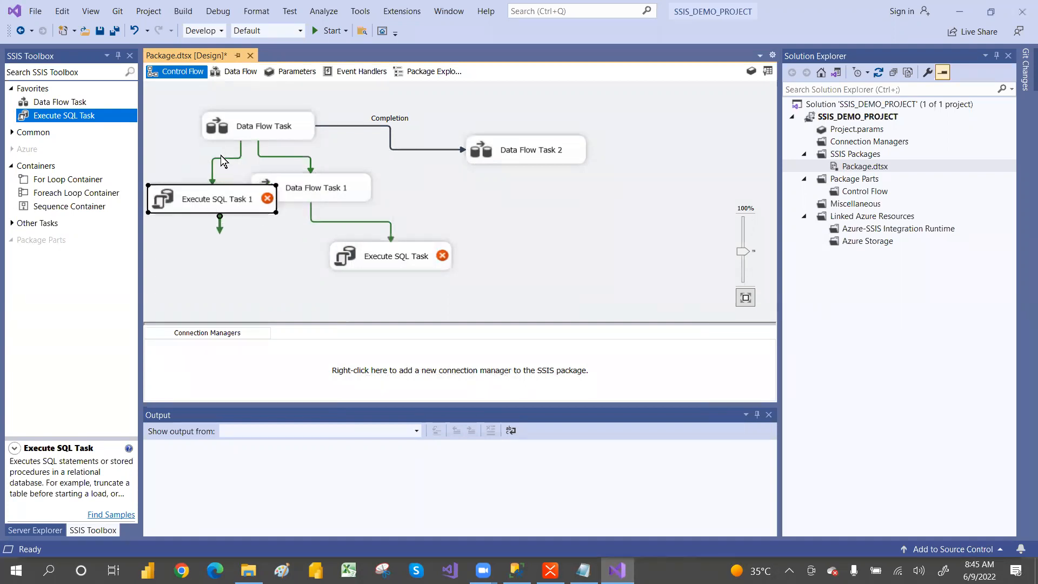
double_click(218, 158)
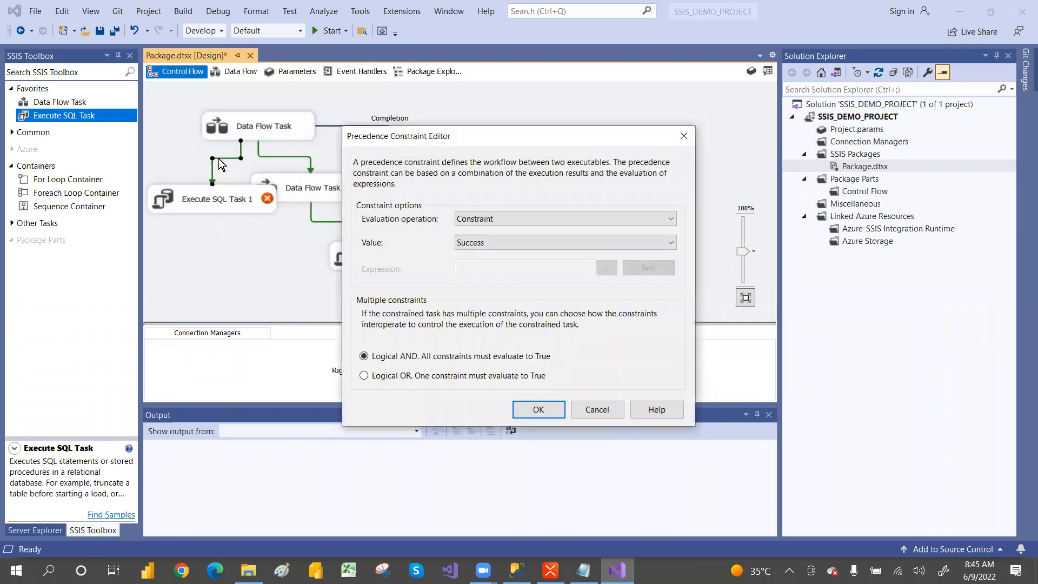
left_click(479, 241)
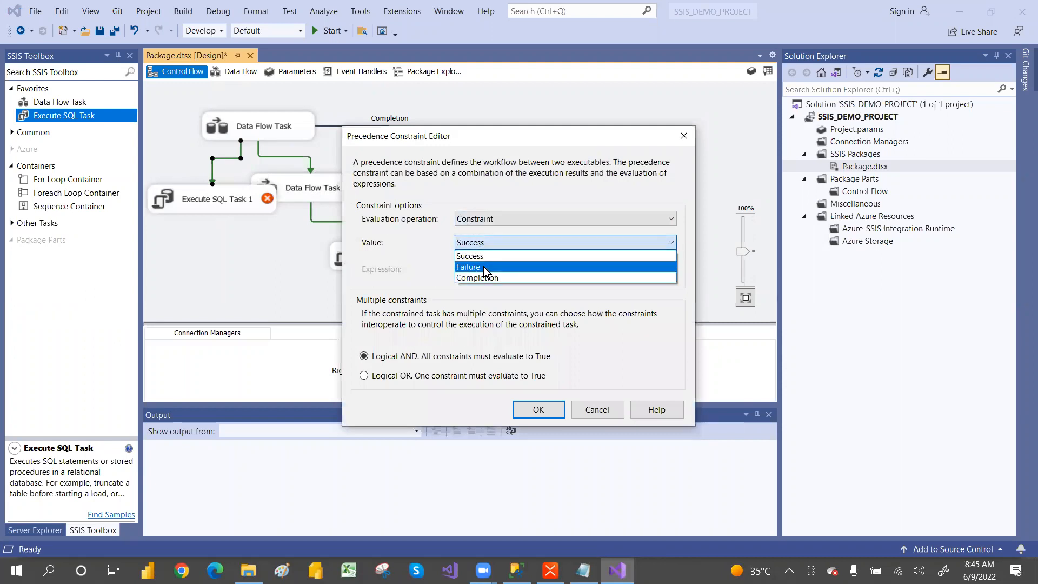
left_click(484, 267)
left_click(539, 409)
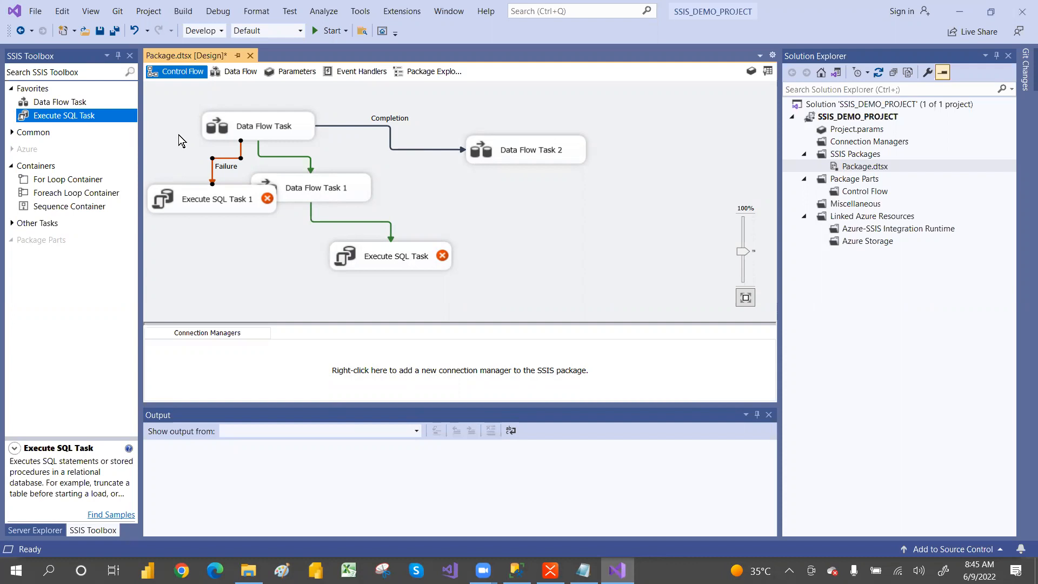
Review the TASKS branch of the SSIS TOPICS mind map, and return to Visual Studio to expand the Common toolbox group
key("alt+Tab")
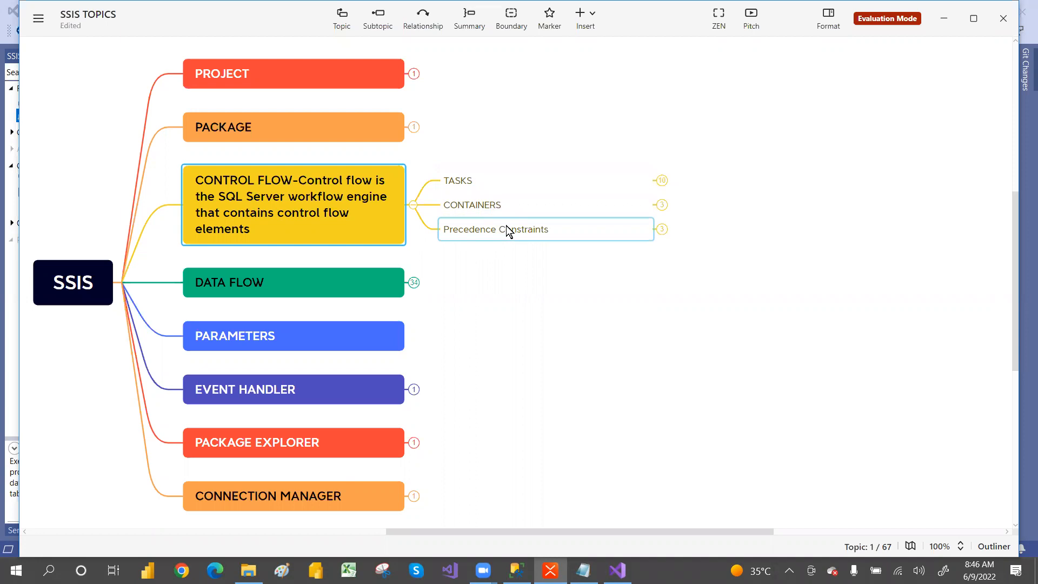
left_click(662, 181)
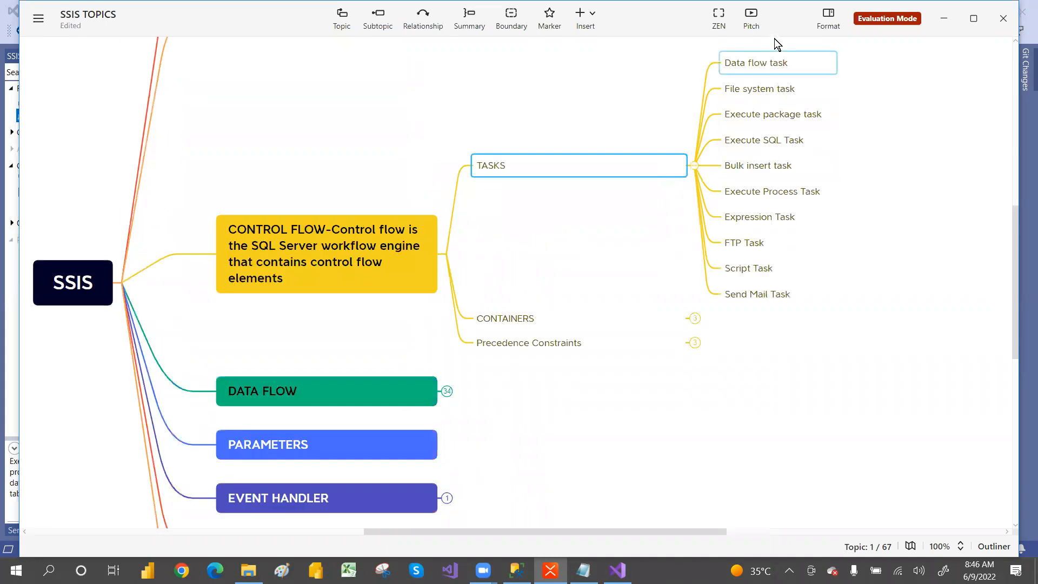
left_click(694, 172)
left_click(17, 100)
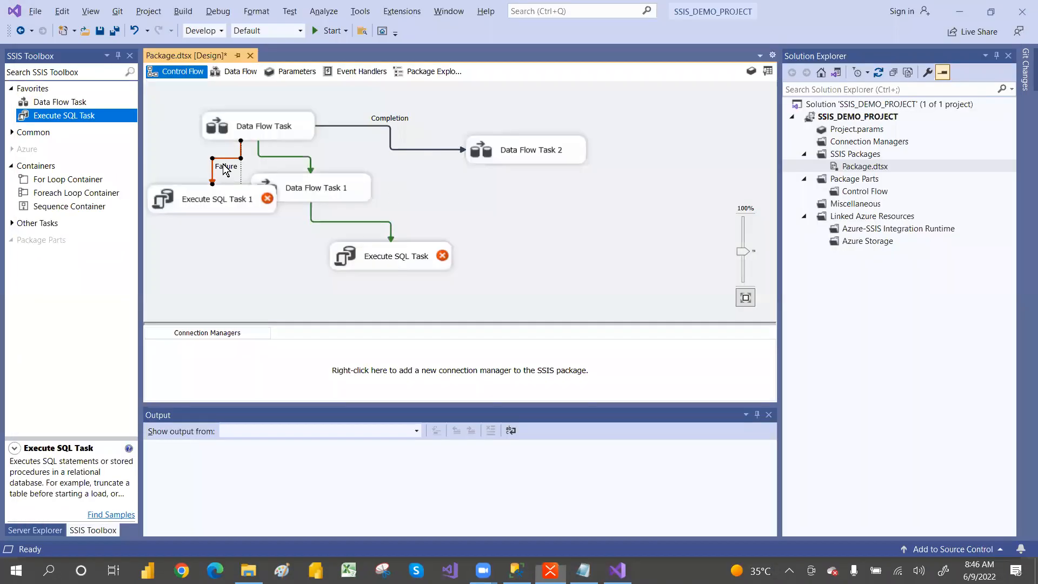
left_click(13, 133)
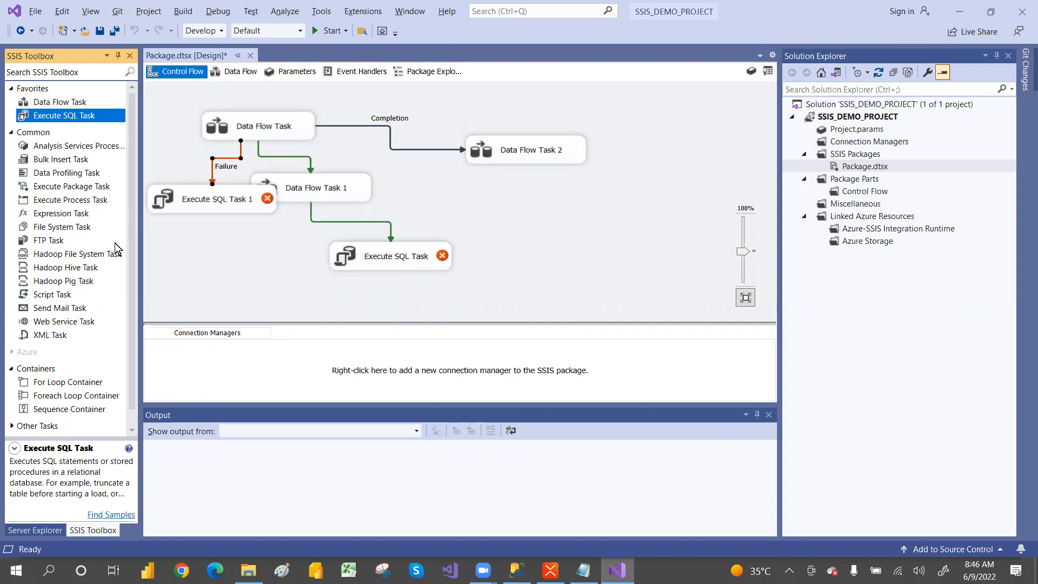
Switch to the SSIS TOPICS mind map, review the CONTAINERS and Precedence Constraints branches, and collapse the CONTROL FLOW topic
key("alt+Tab")
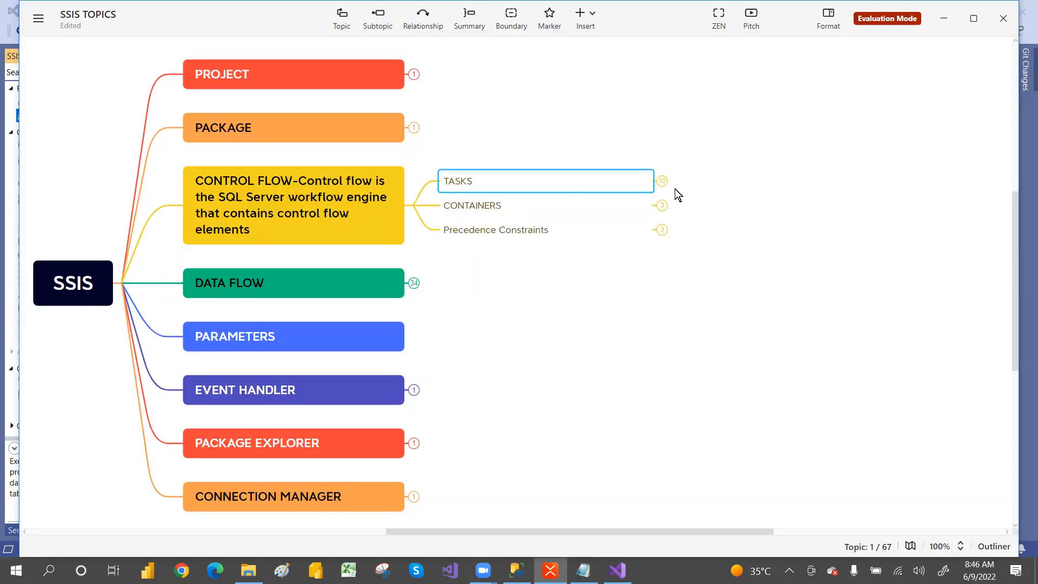
left_click(668, 210)
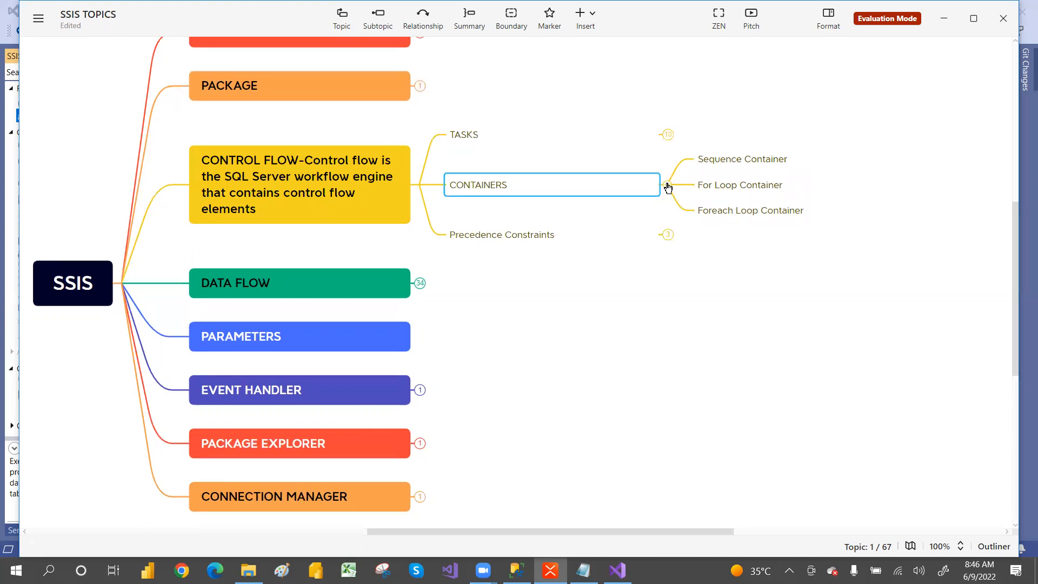
left_click(668, 187)
left_click(666, 232)
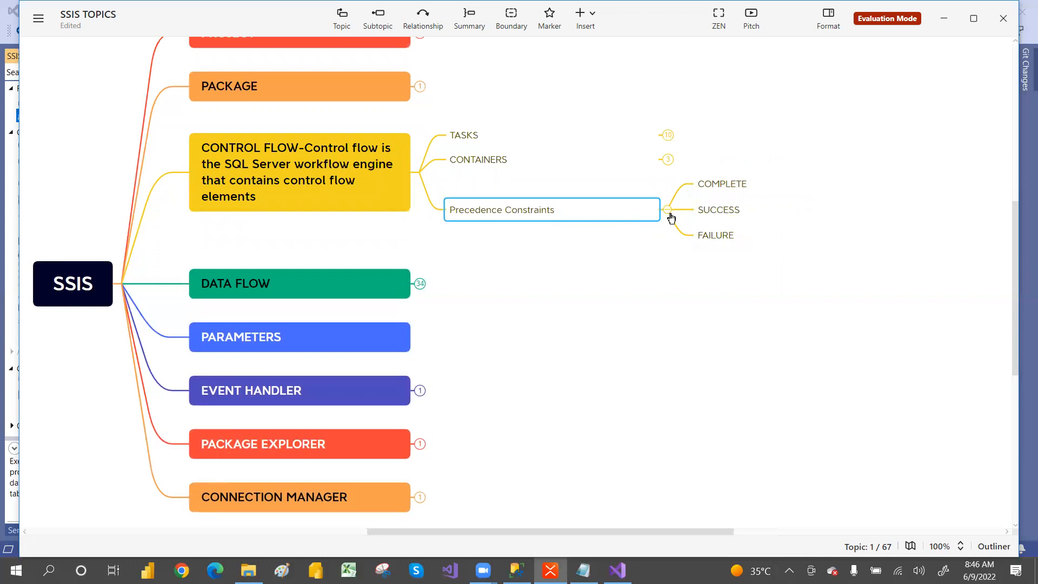
left_click(667, 213)
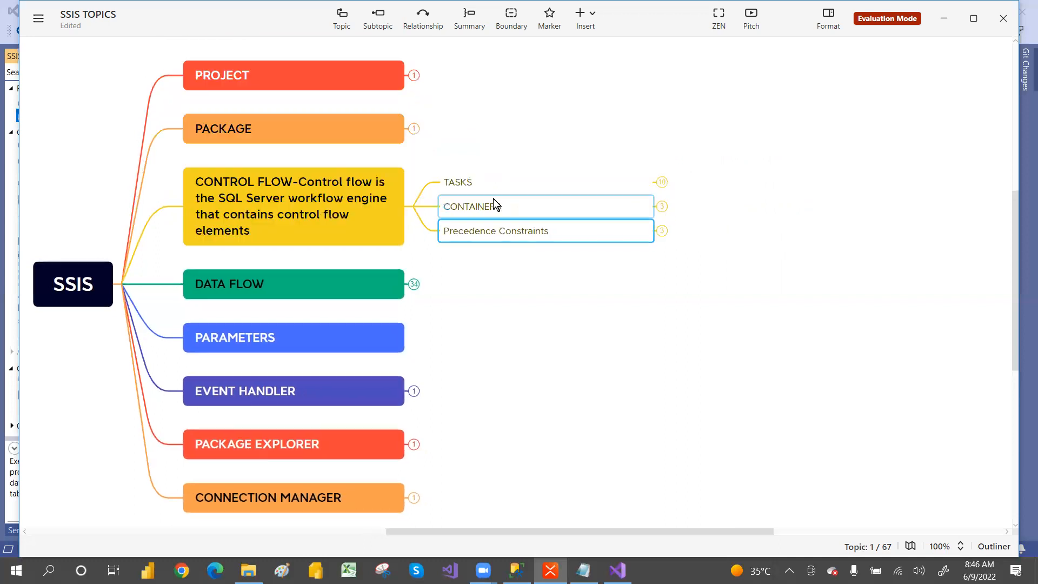
left_click(414, 210)
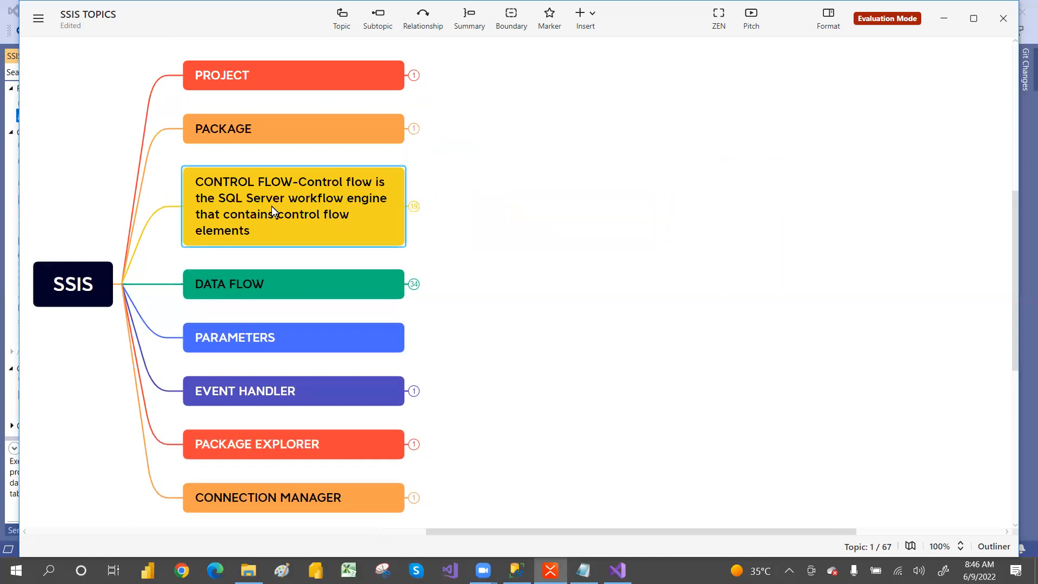
Switch to Visual Studio, view the Data Flow design surface, and open Data Flow Task 1 from the control flow
key("alt+Tab")
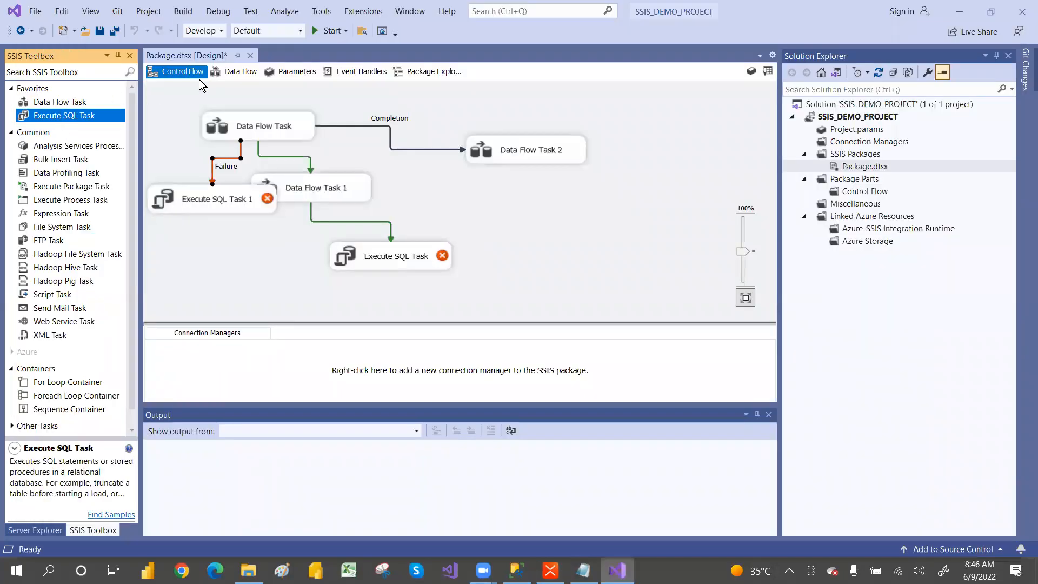
left_click(243, 72)
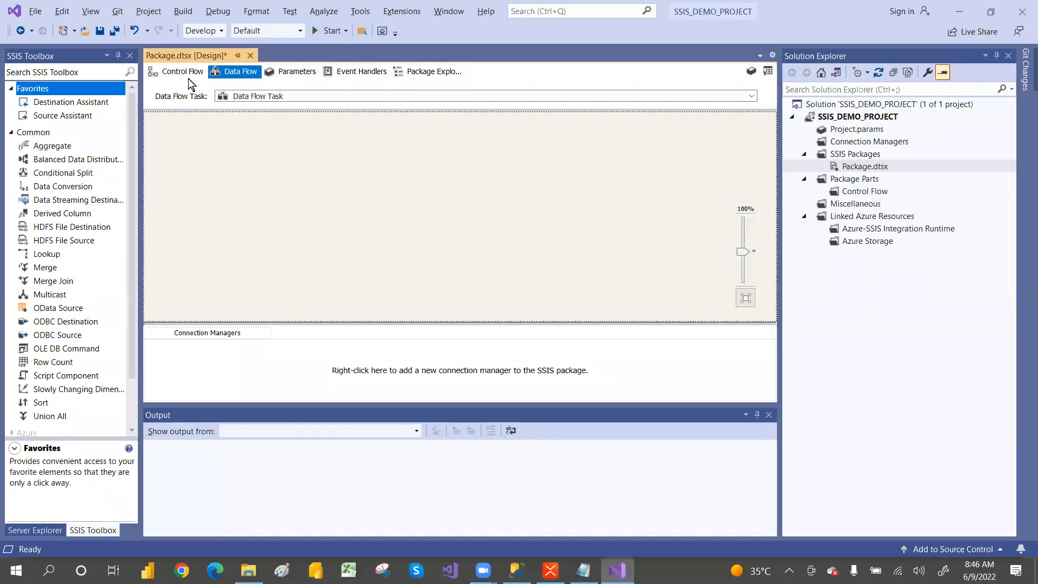
left_click(181, 72)
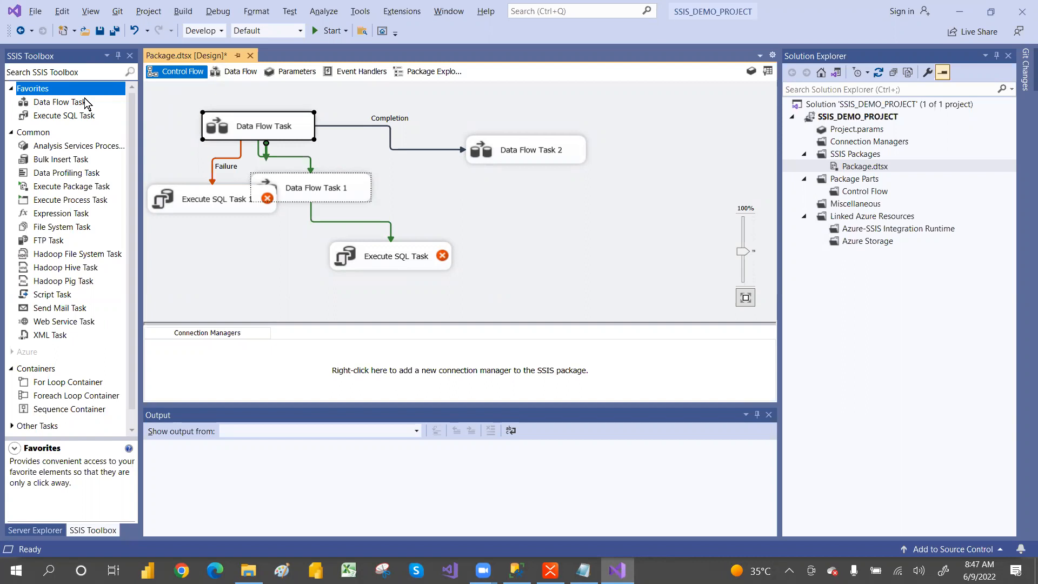
left_click(359, 184)
double_click(330, 190)
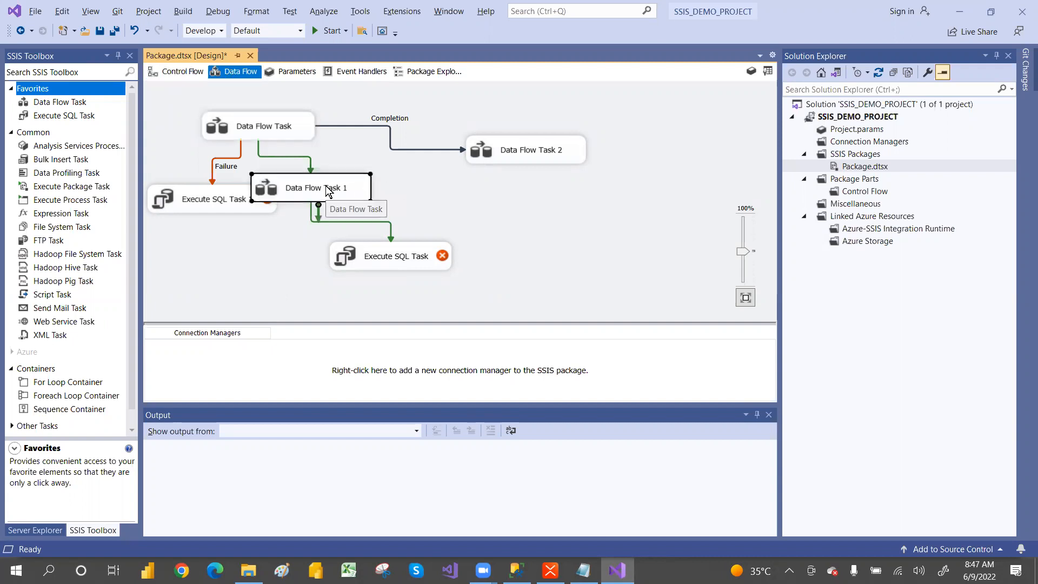
Collapse the Common group in the SSIS Toolbox and examine the components under Other Sources and Other Destinations
left_click(9, 135)
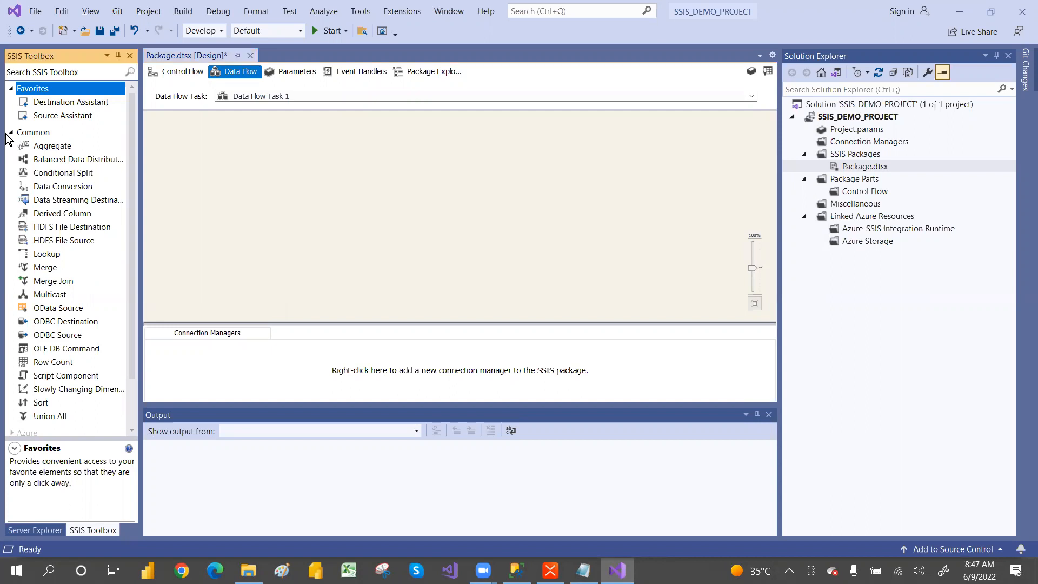
left_click(10, 133)
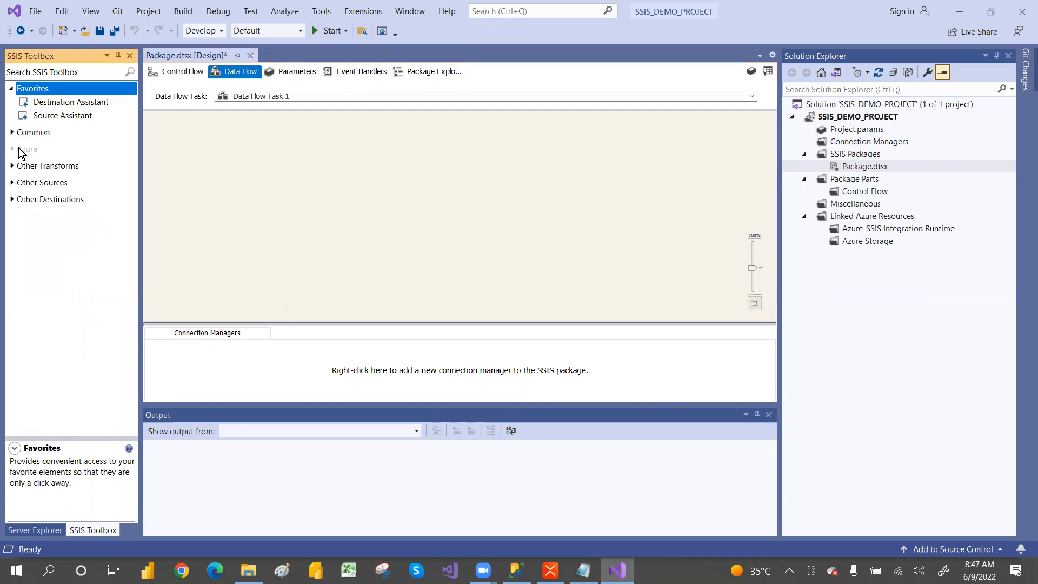
left_click(11, 182)
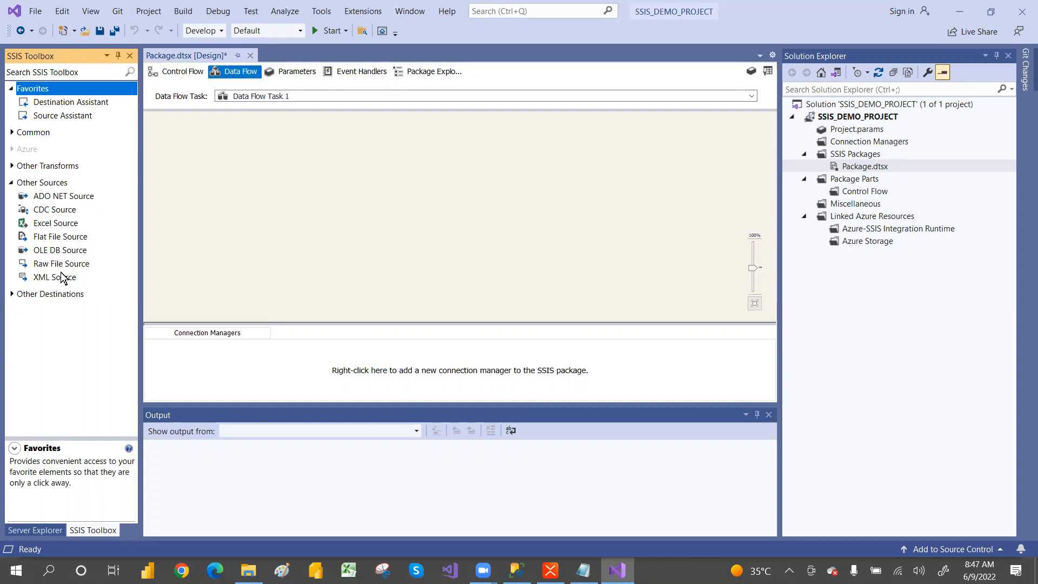
left_click(13, 183)
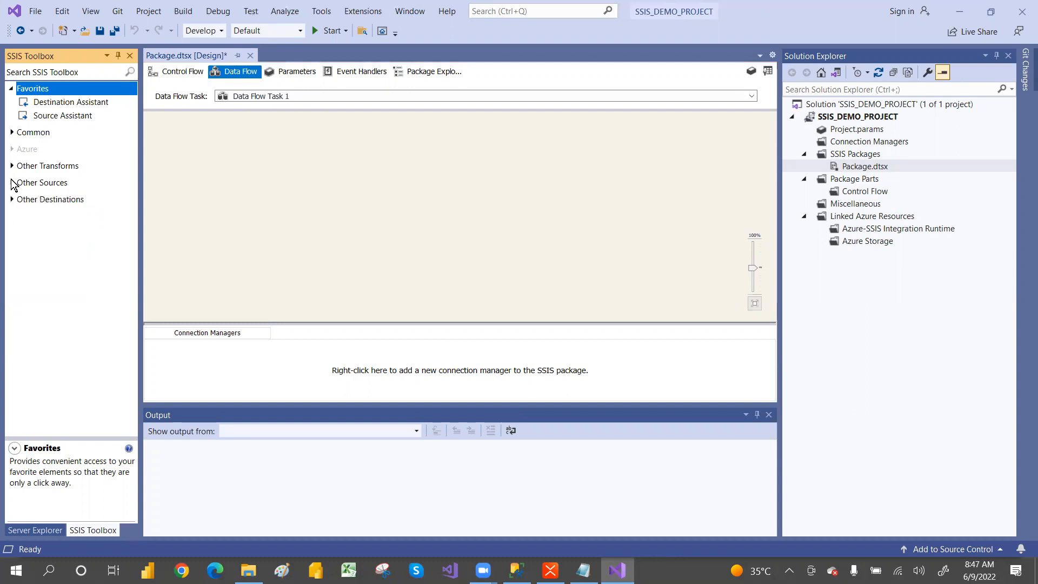
left_click(12, 200)
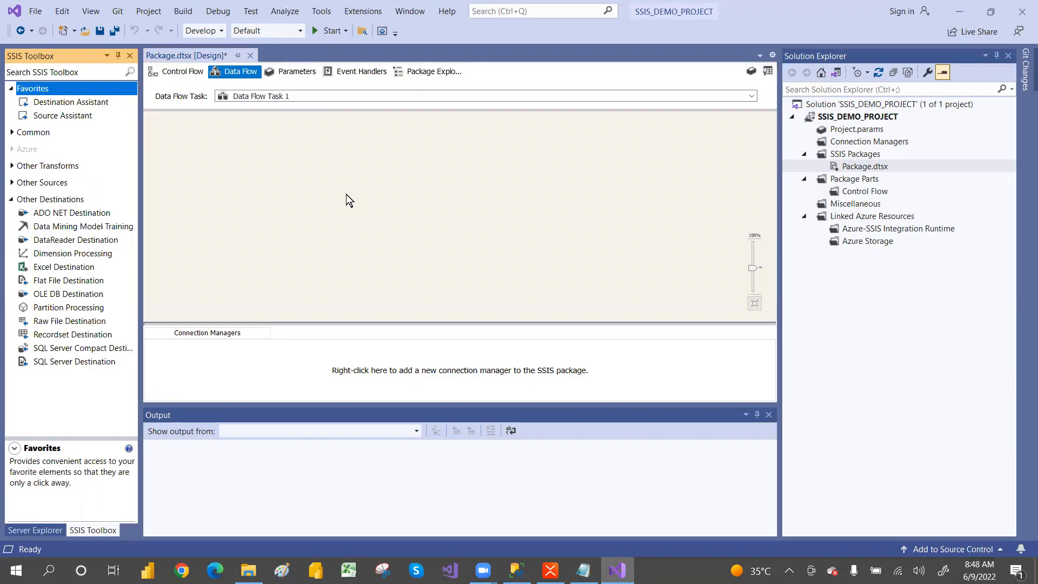
left_click(13, 201)
Examine the components under Other Transforms in the SSIS Toolbox, and expand the Common group again
left_click(11, 165)
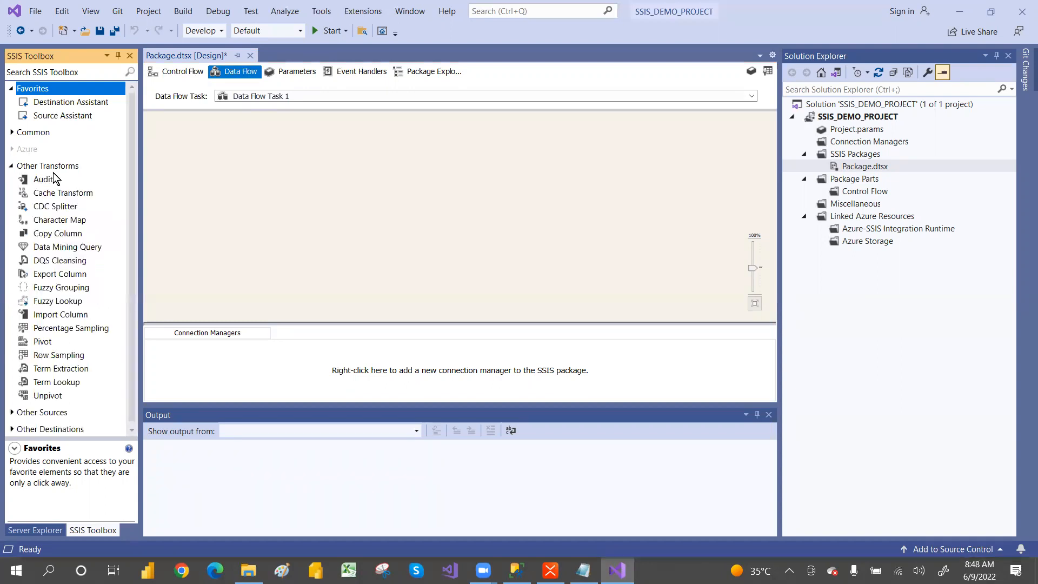
left_click(11, 166)
left_click(12, 133)
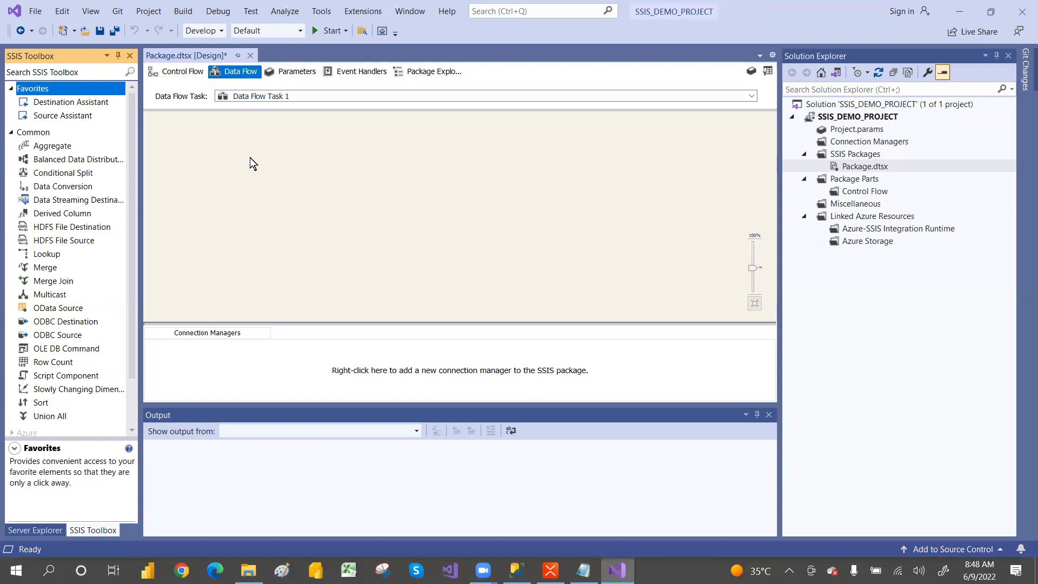
key("ctrl+t")
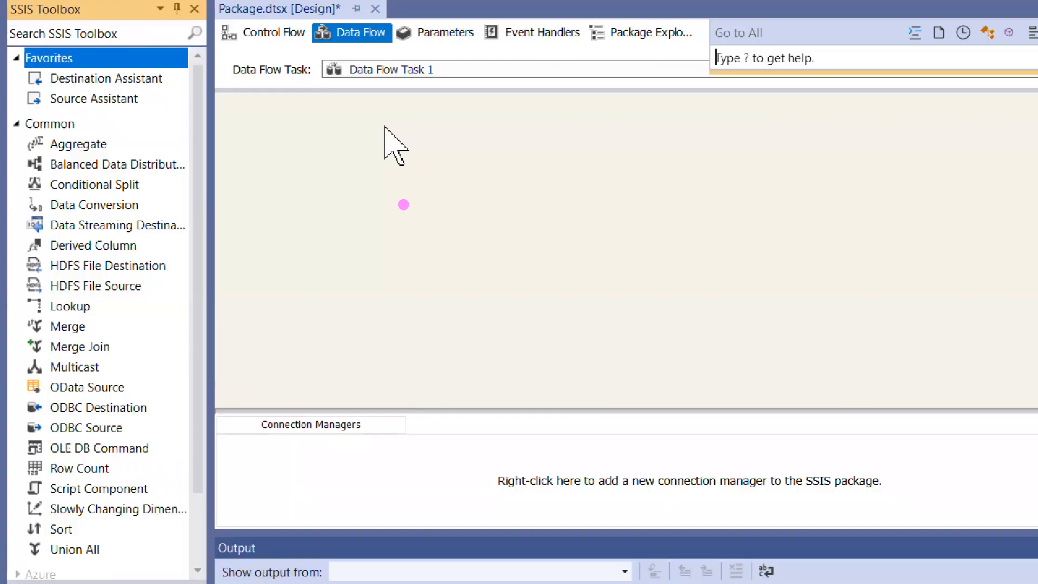
type("ETL")
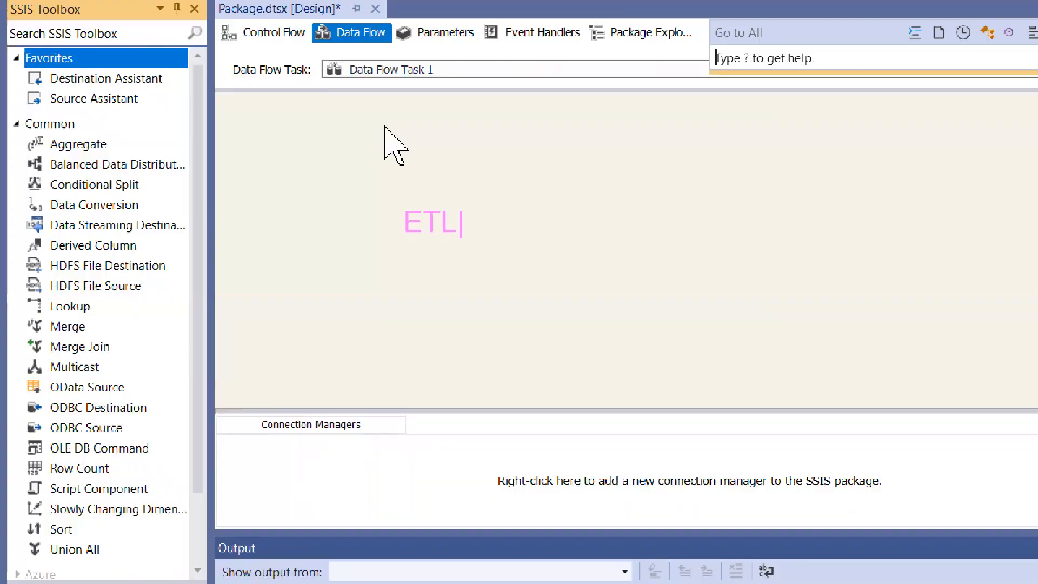
type(" -->SOUR")
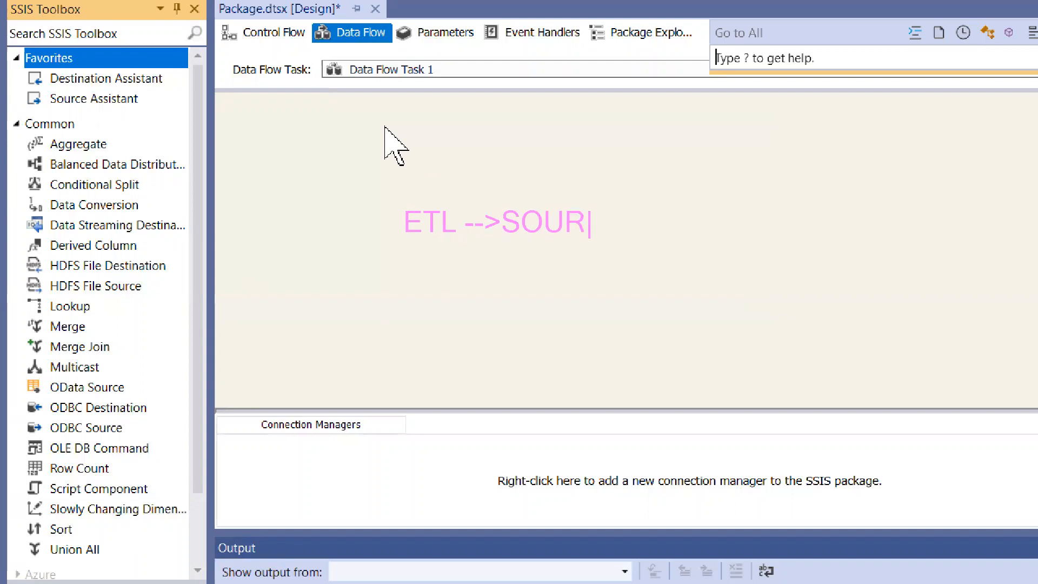
type("CE TRANSFORM")
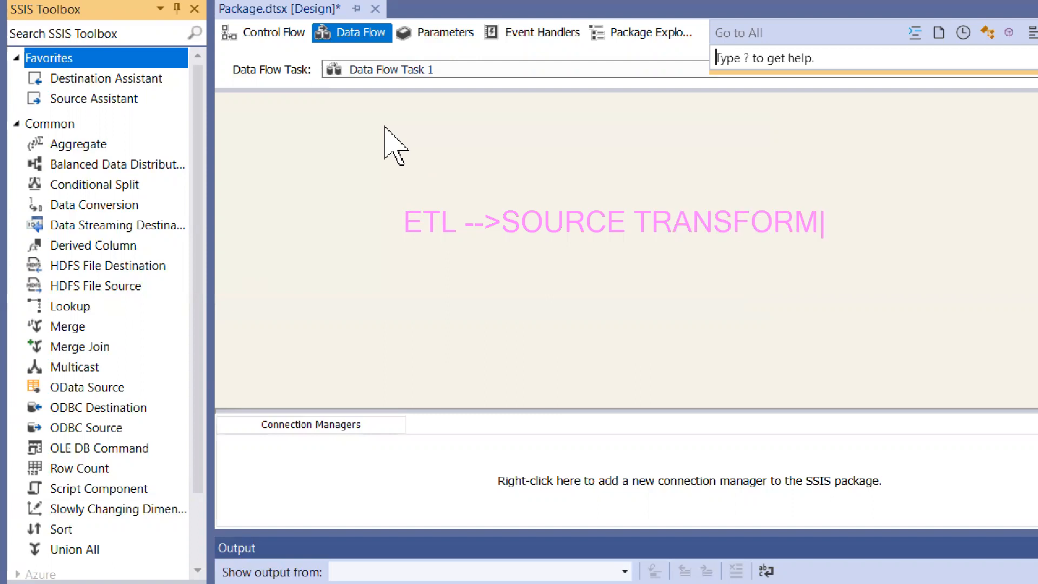
type(" AND DEST")
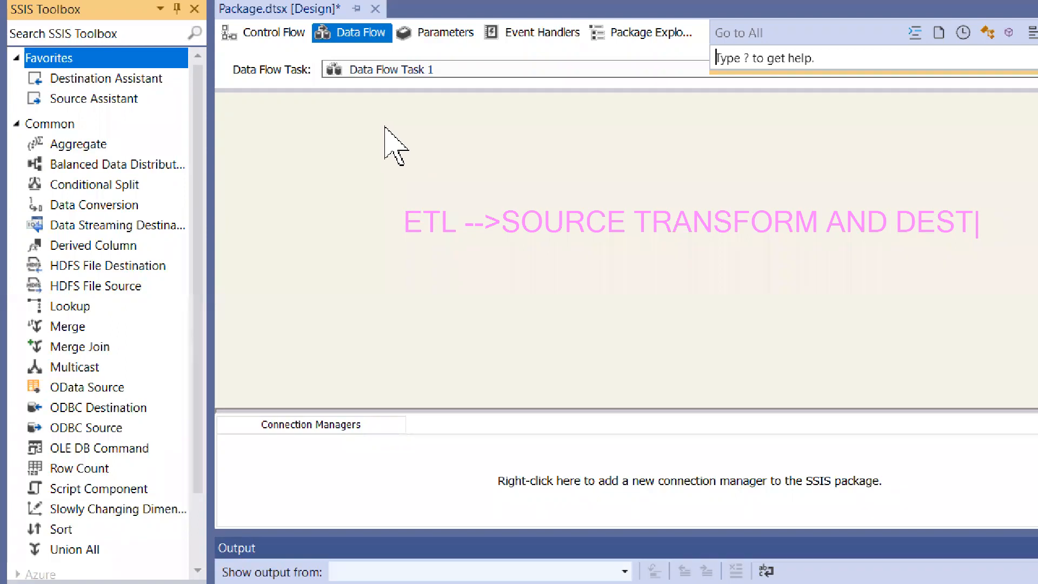
key("Escape")
key("Escape")
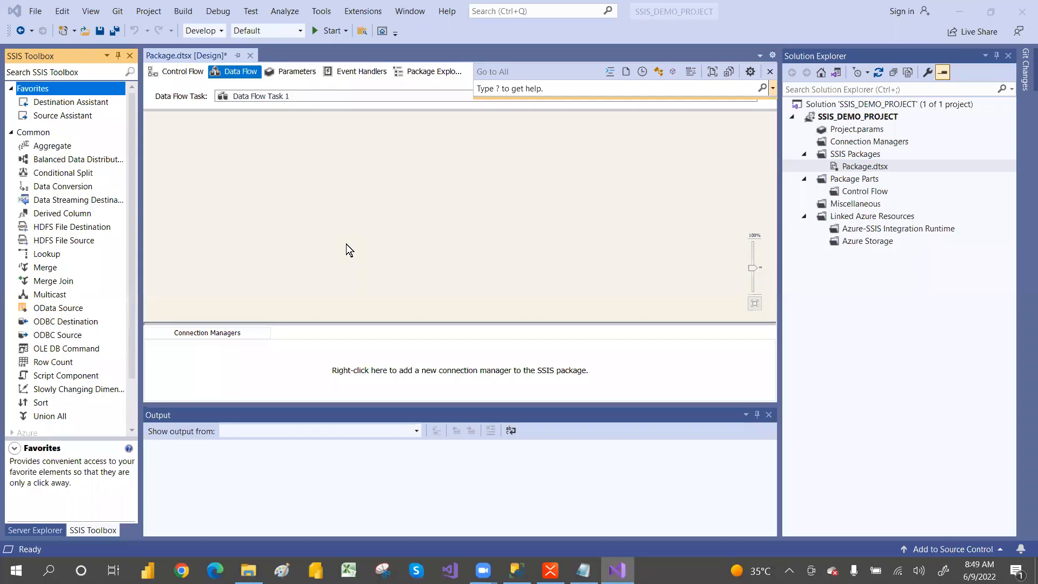
Return briefly to the control flow, open the package's Parameters page, and close the Go To All search
left_click(183, 73)
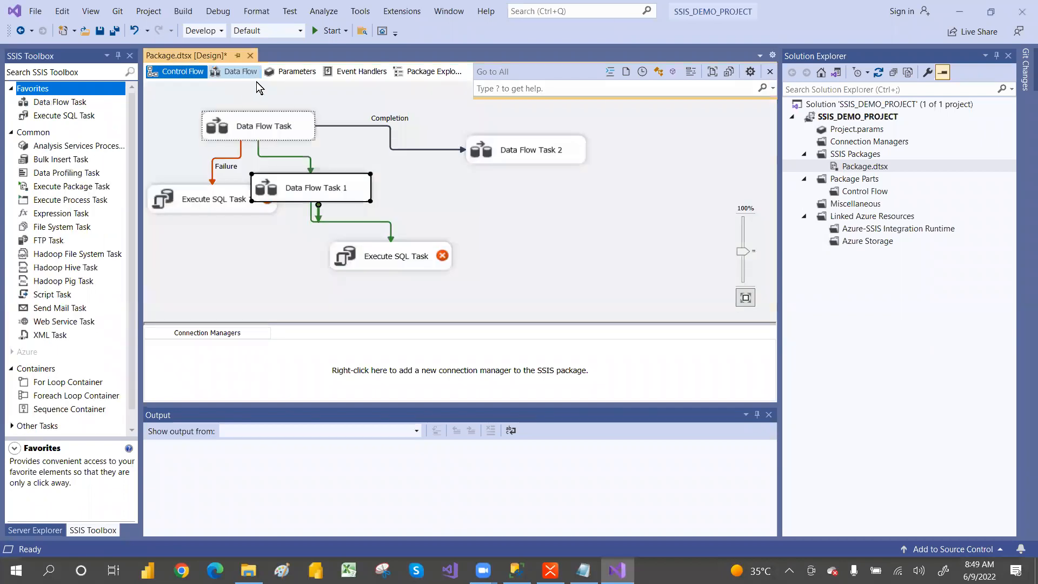
left_click(296, 71)
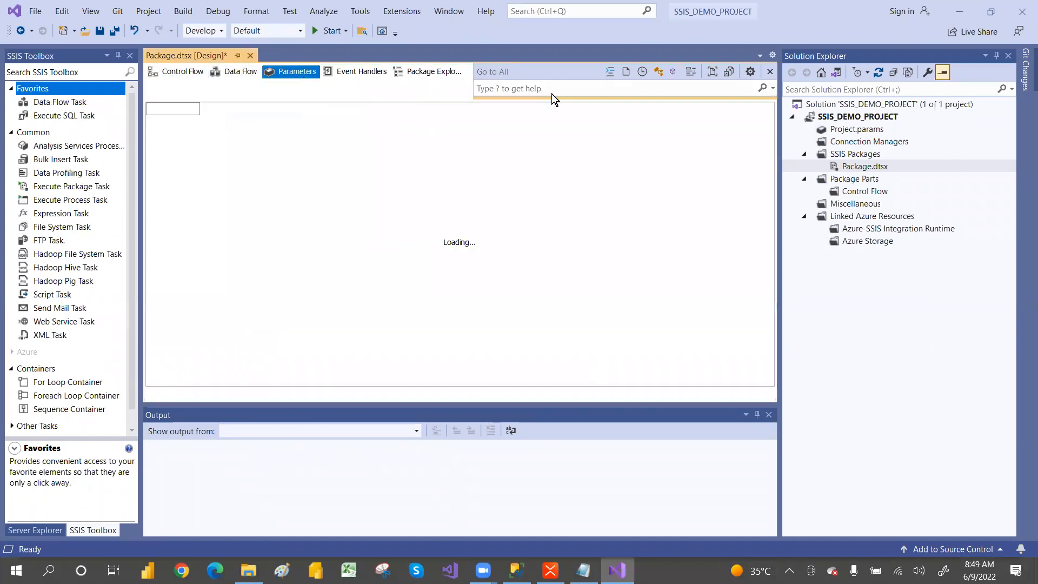
left_click(770, 71)
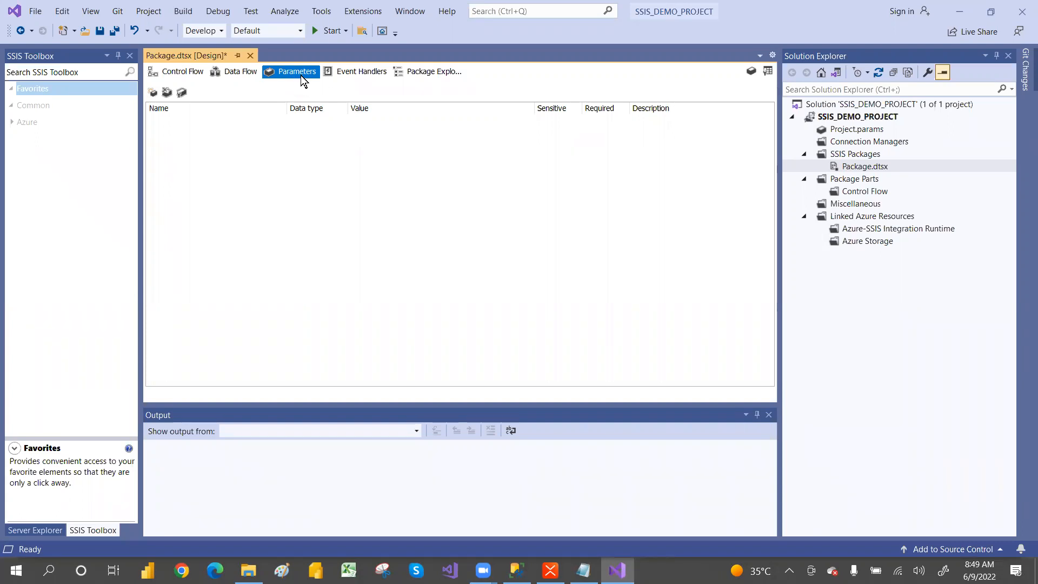
Open the package's Event Handlers page, view the available event types, and leave OnError selected
left_click(346, 70)
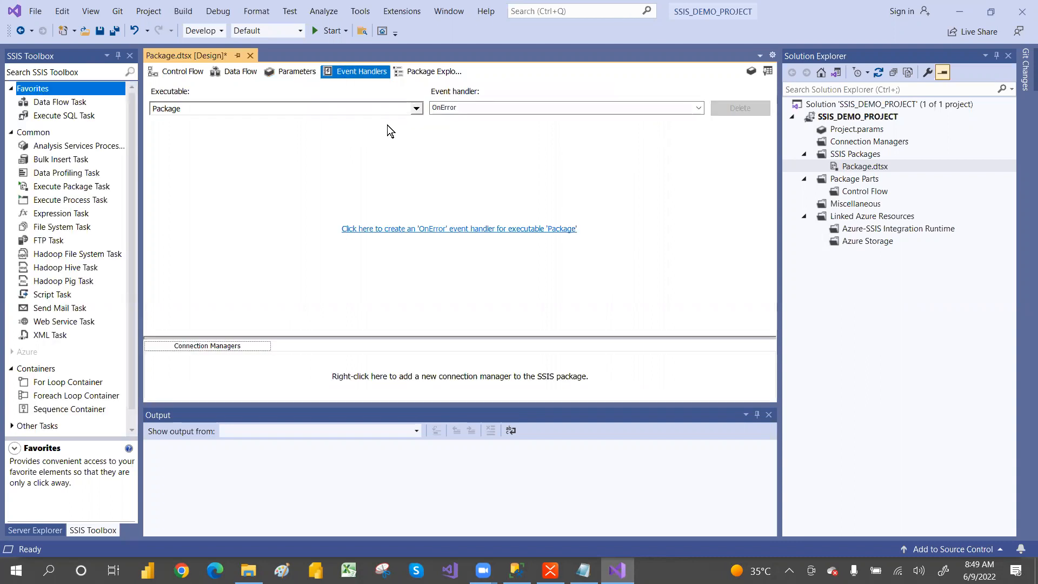
left_click(470, 104)
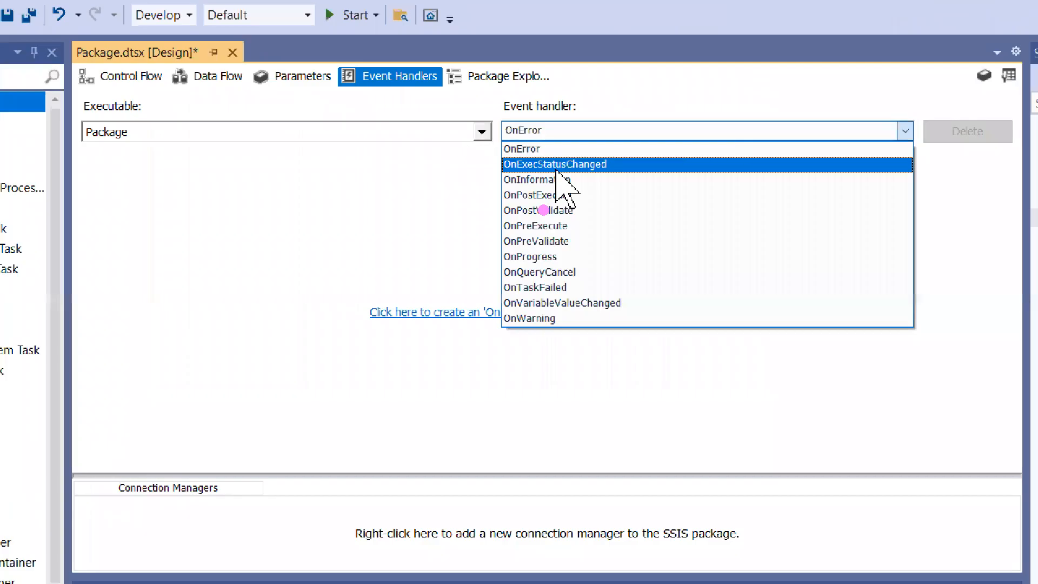
key("Escape")
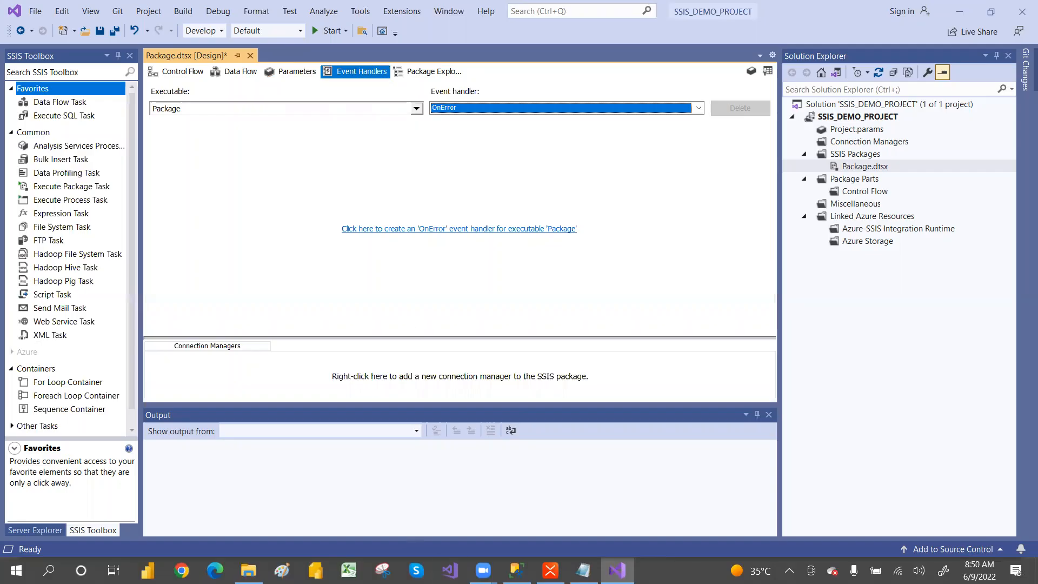
Expand the EVENT HANDLER topic in the SSIS TOPICS mind map, and return to Visual Studio to review the event handler types
left_click(551, 571)
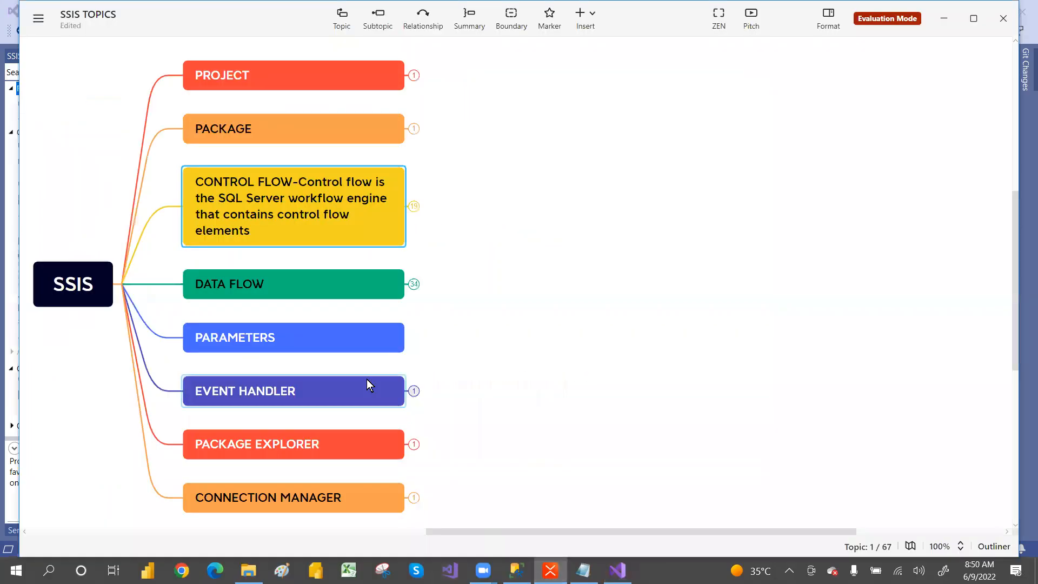
left_click(414, 391)
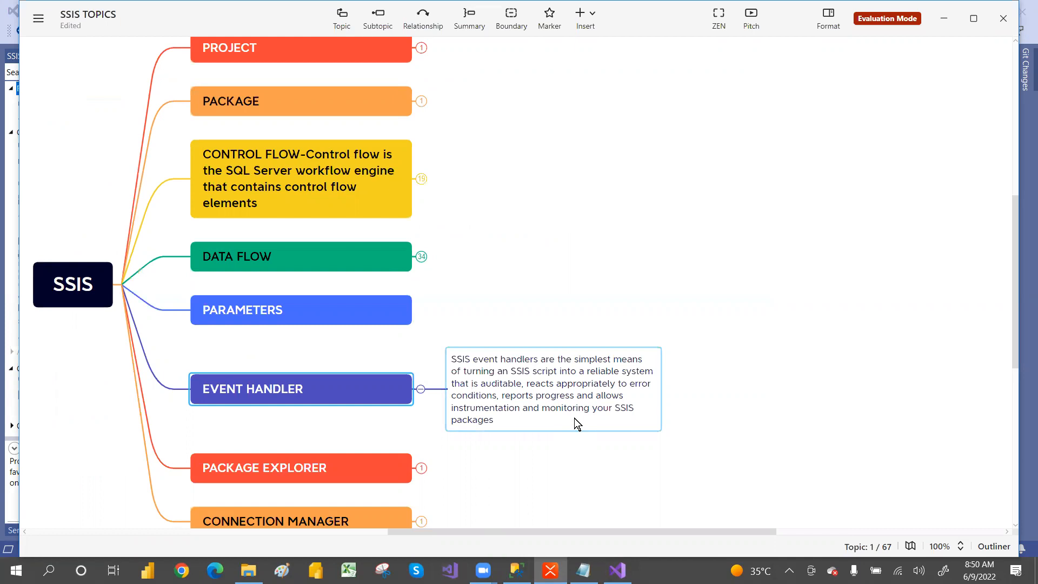
key("alt+Tab")
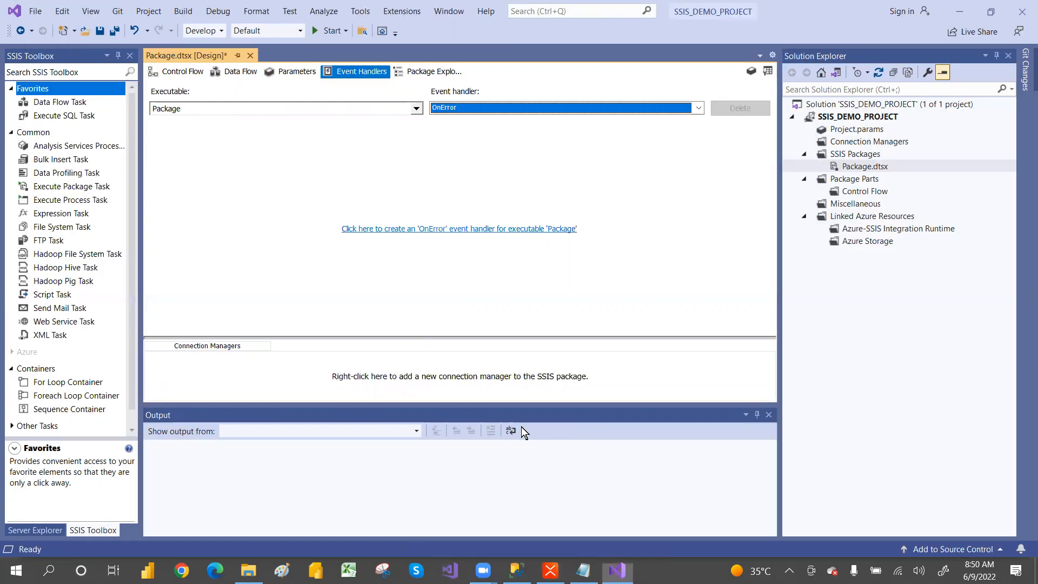
left_click(547, 106)
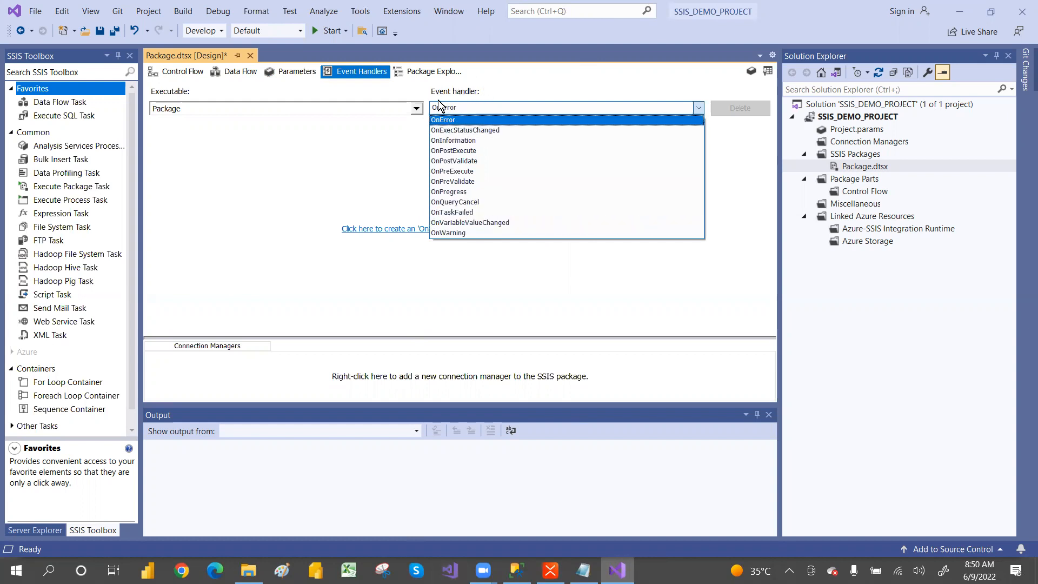
left_click(512, 86)
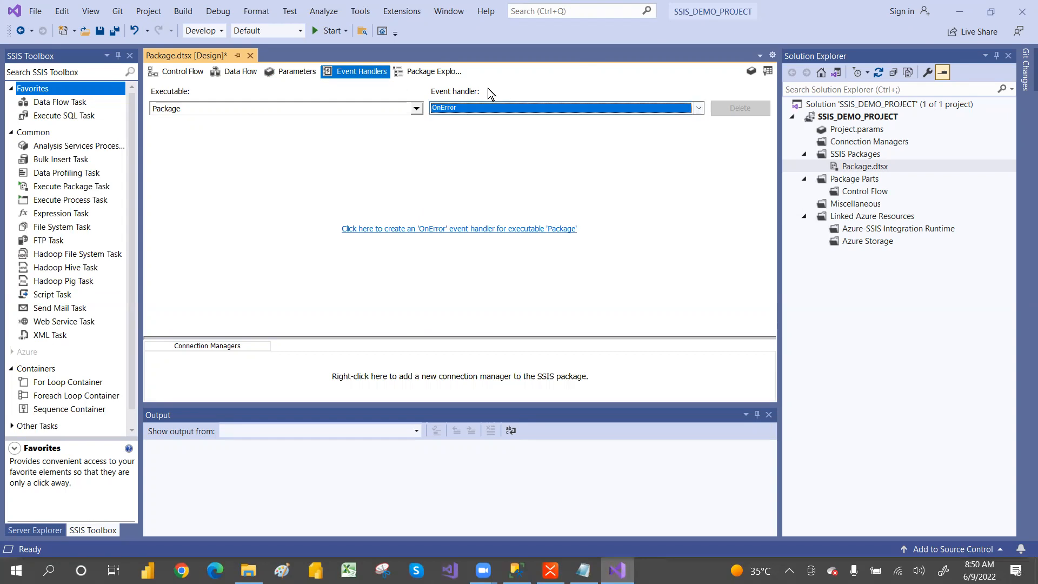
Open the Package Explorer and examine the package's Executables, Precedence Constraints and Variables
left_click(440, 73)
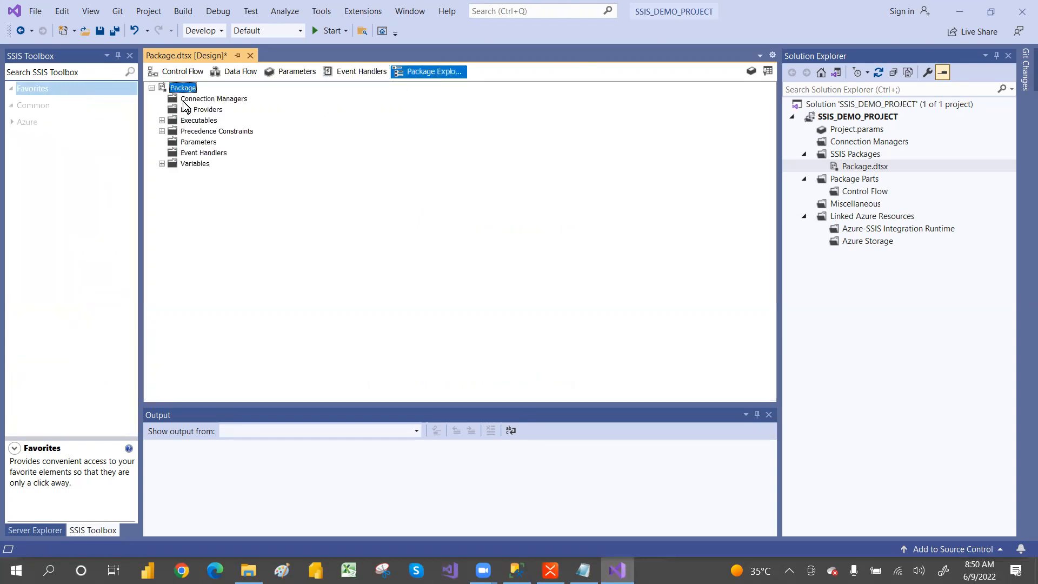
left_click(161, 121)
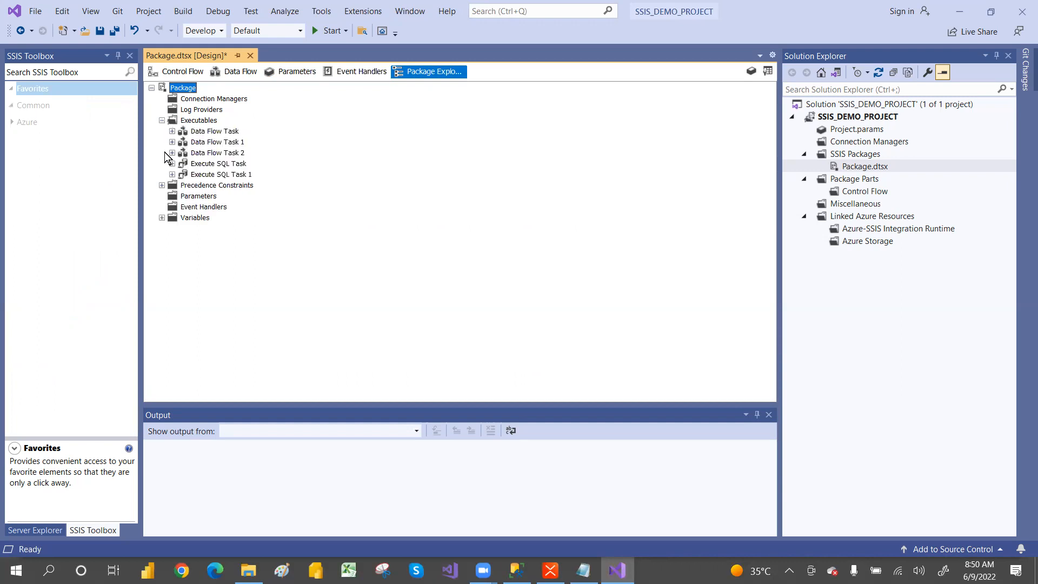
left_click(161, 185)
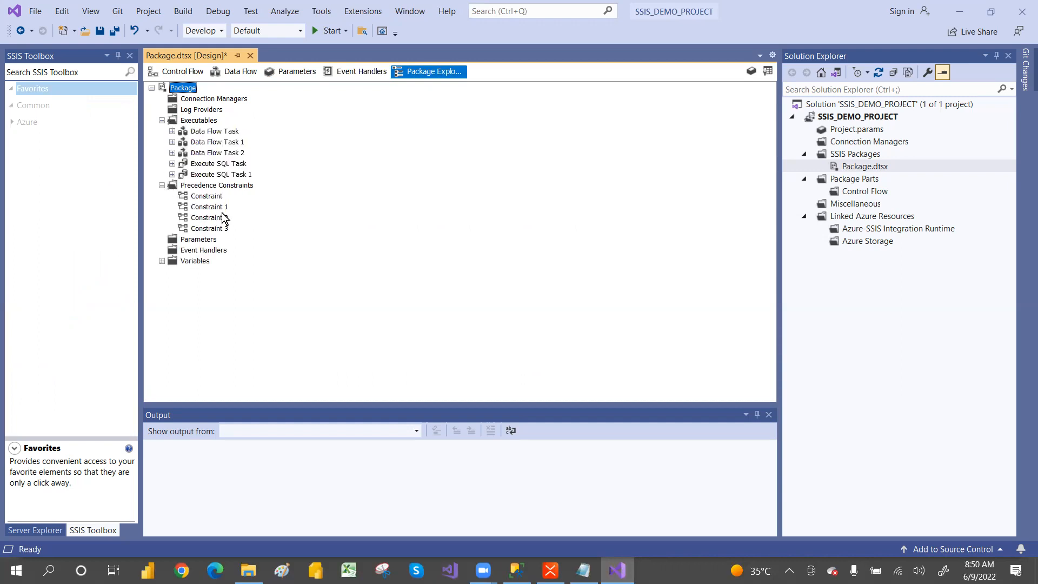
left_click(161, 185)
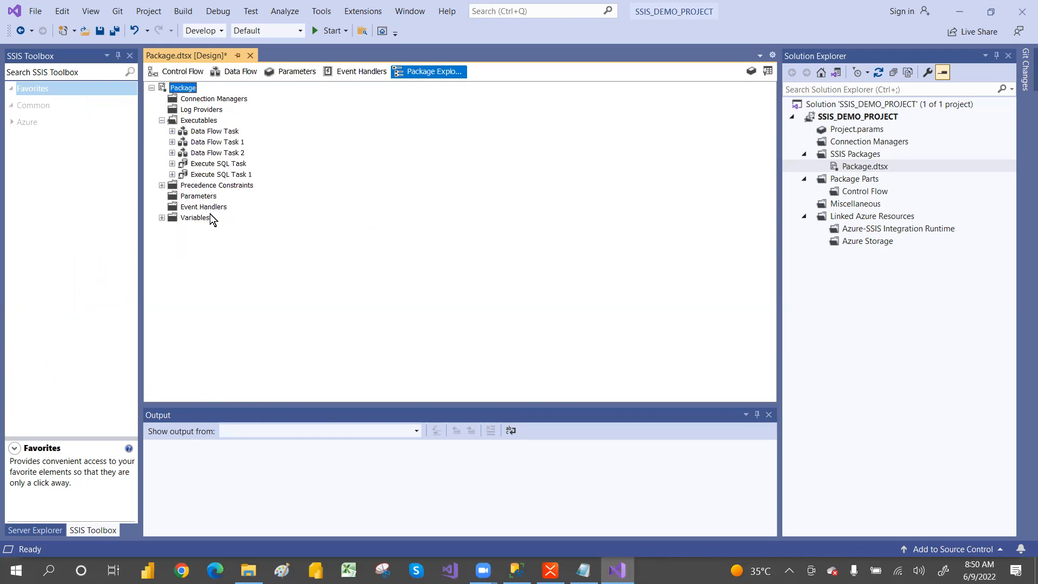
left_click(163, 216)
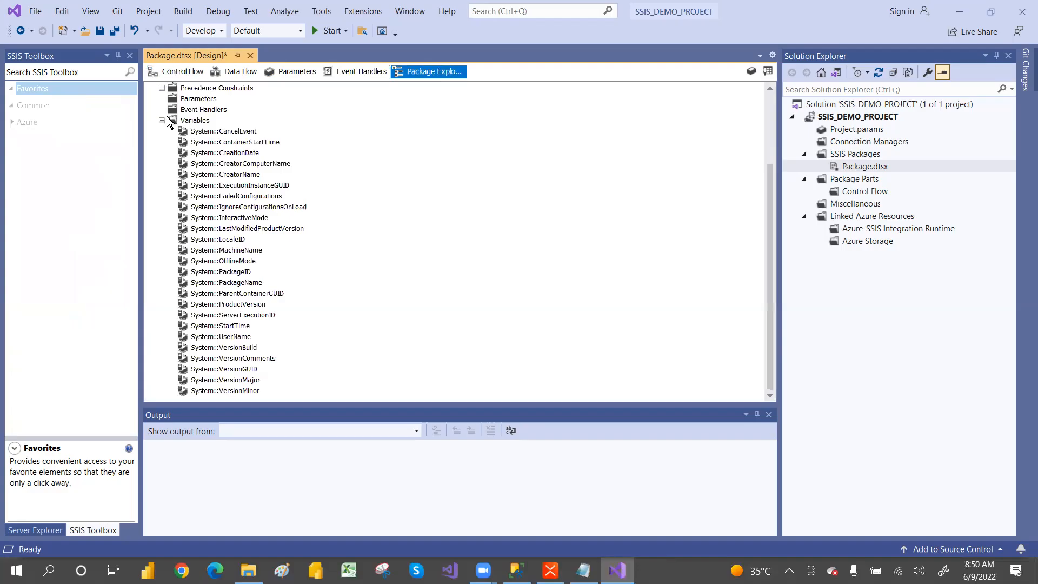
left_click(157, 119)
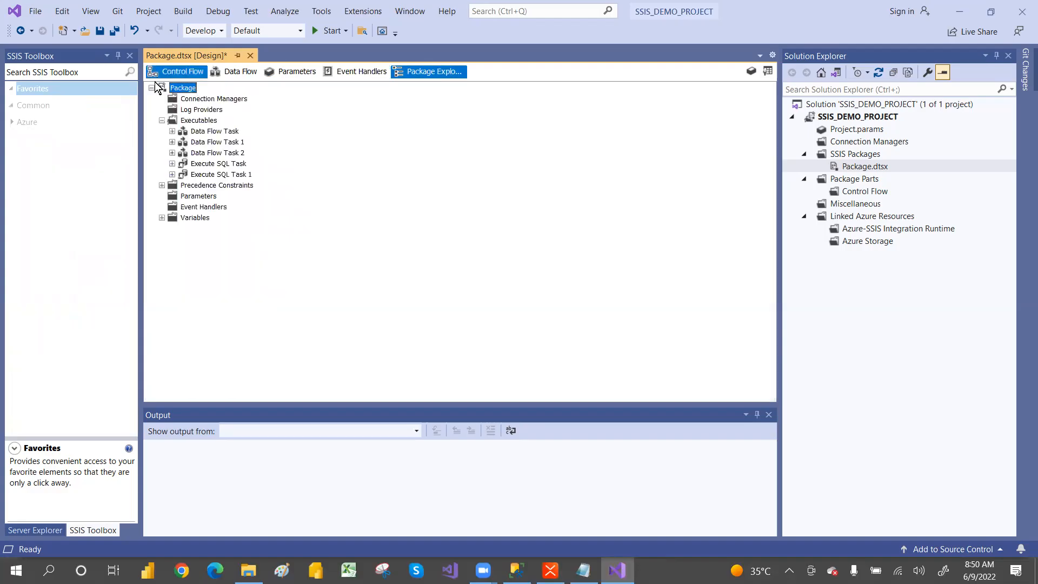
left_click(152, 87)
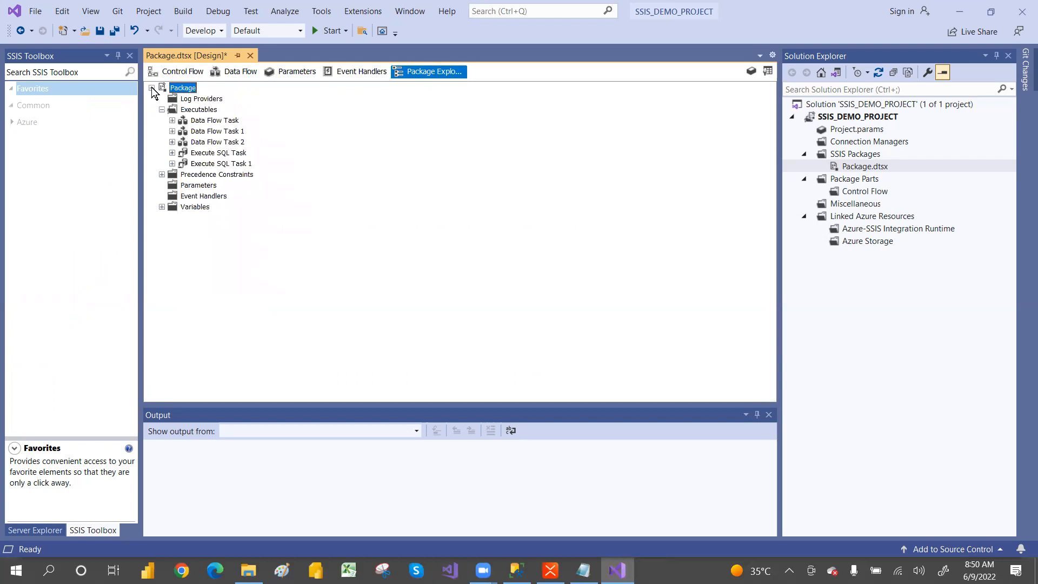
Delete all data flow and Execute SQL tasks from the control flow, and add a new Data Flow Task to the empty canvas
left_click(181, 71)
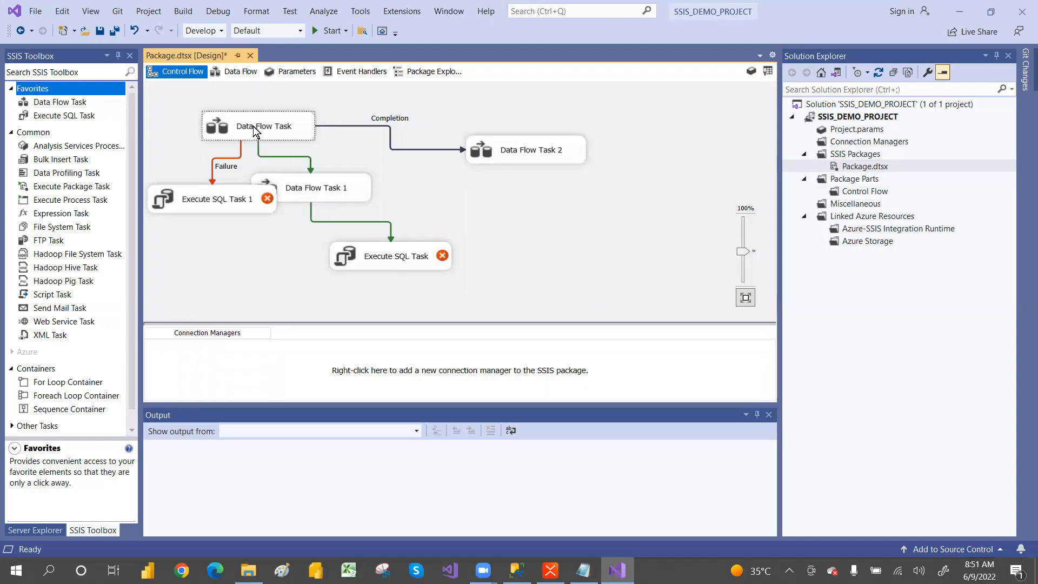
left_click(254, 129)
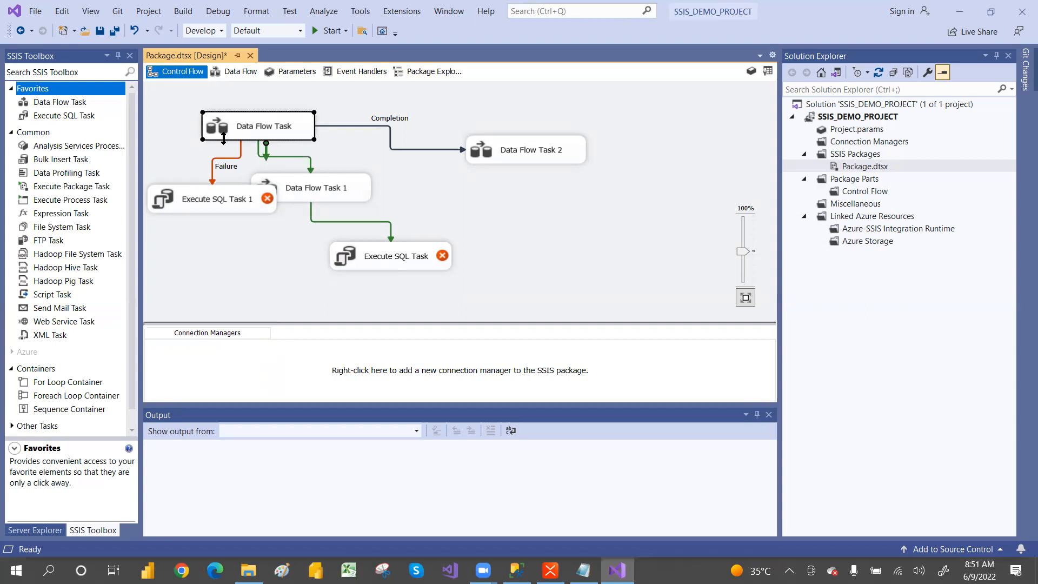
key("Delete")
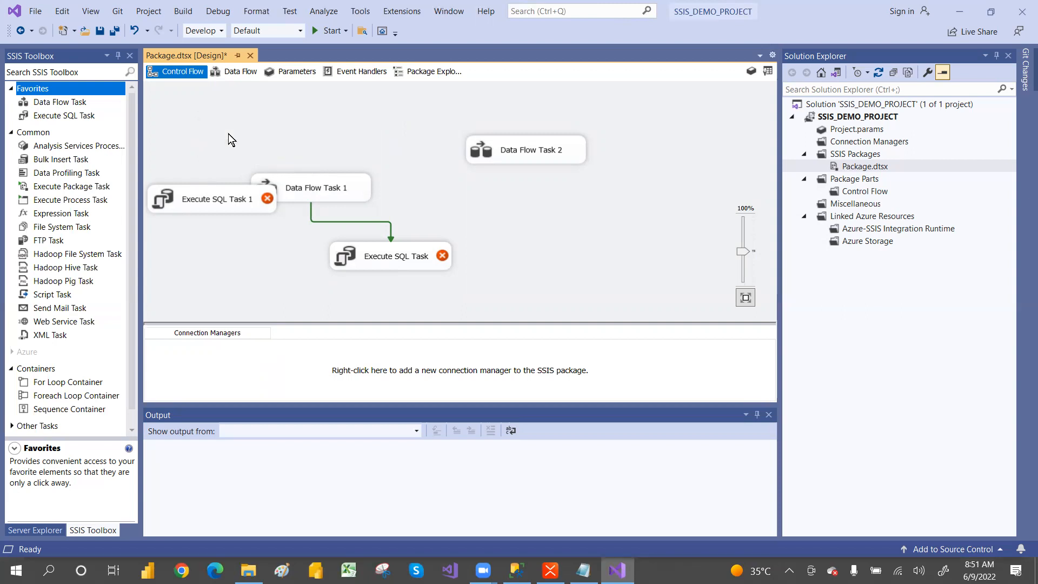
left_click(319, 188)
key("Delete")
left_click(563, 148)
key("Delete")
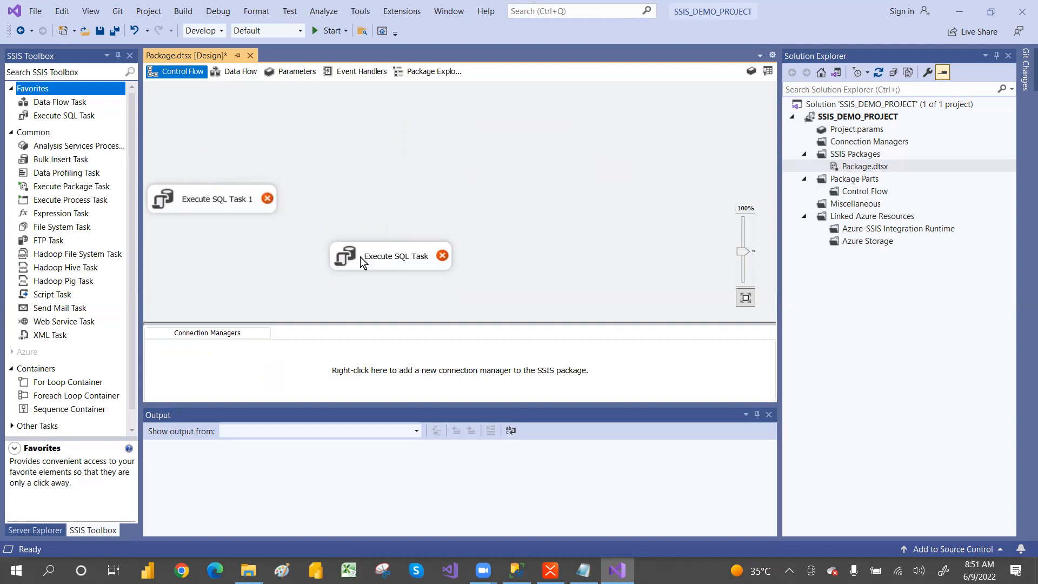
left_click(353, 268)
key("Delete")
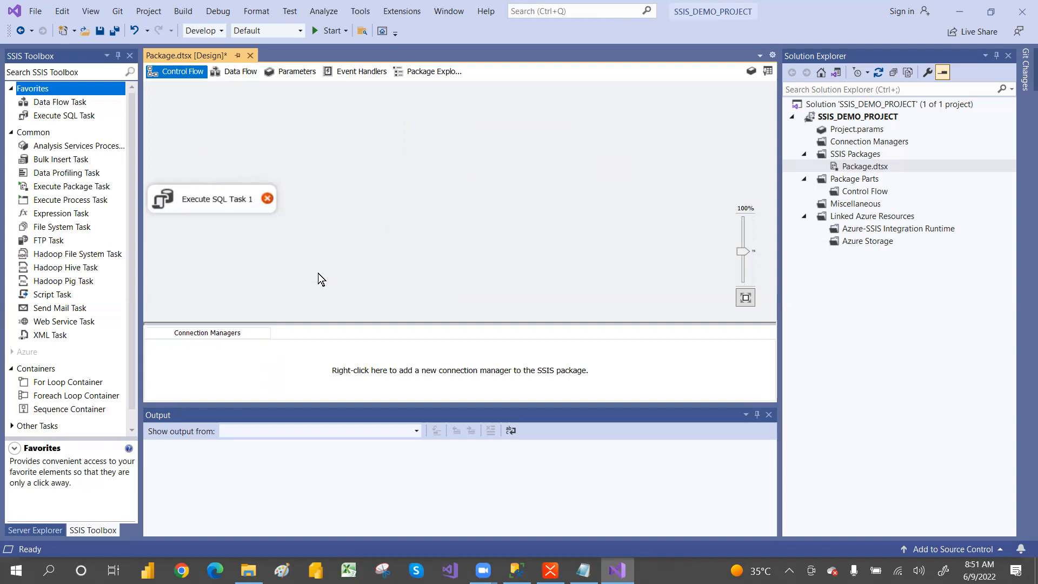
left_click(211, 205)
key("Delete")
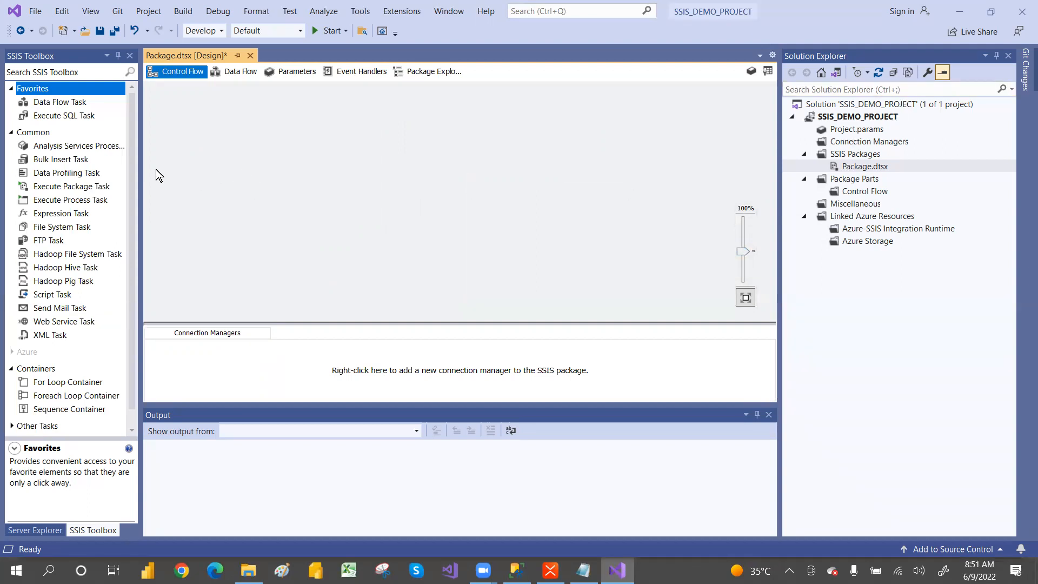
left_click_drag(63, 106, 232, 135)
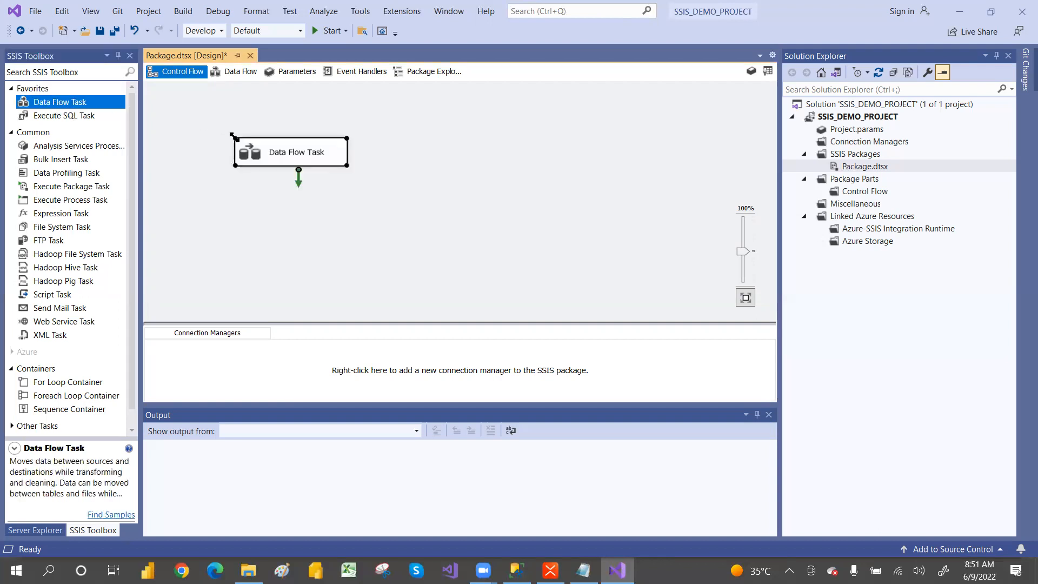
Switch to the SSIS_DAILY_CLASSES notes in Notepad and highlight the line "1ST PACKAGE CREATION WITH TEXT FILE"
key("alt+Tab")
key("alt+Tab")
left_click_drag(6, 103, 243, 109)
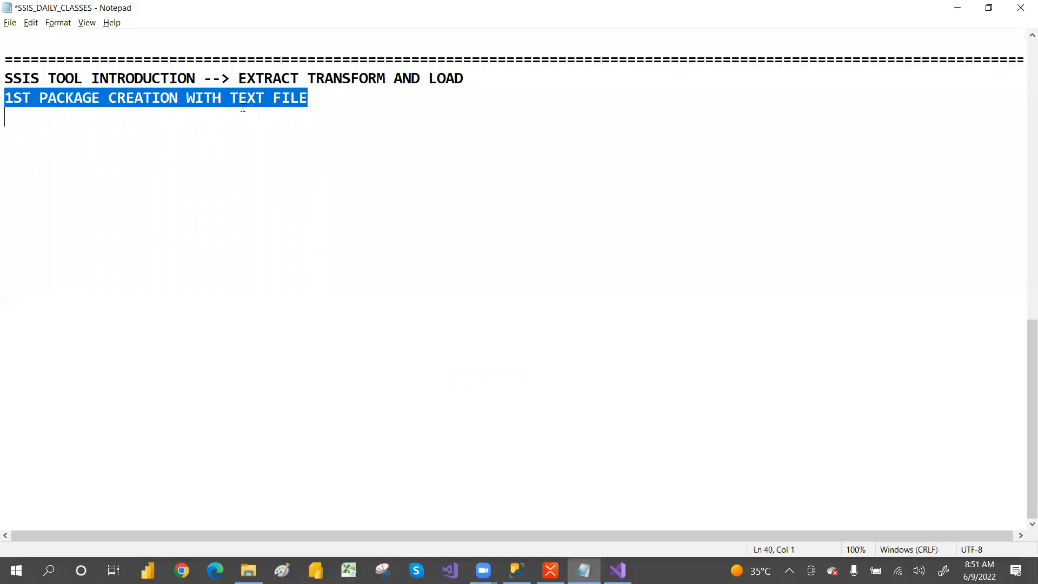
left_click(243, 109)
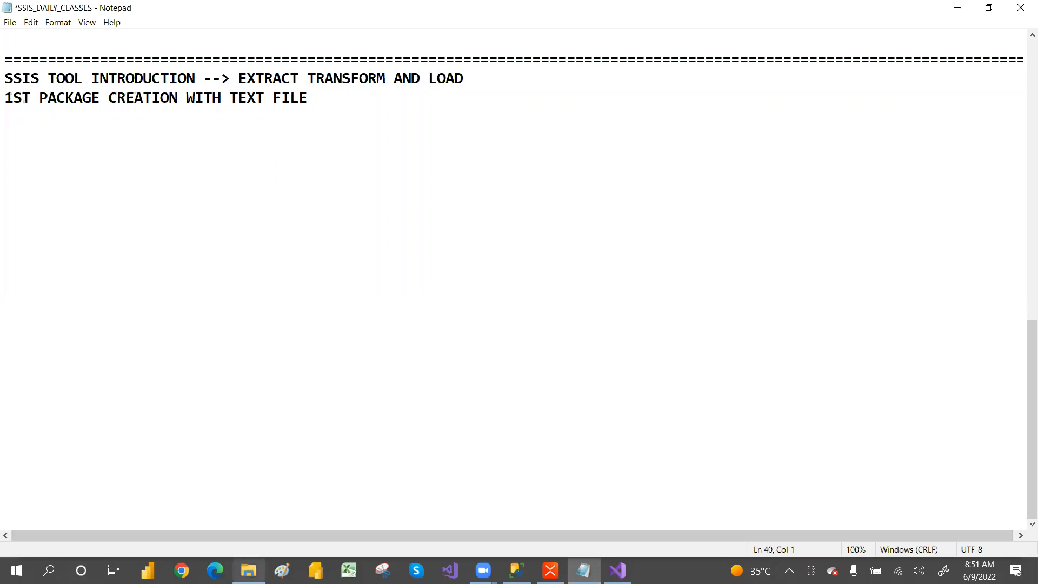
Browse to the SSIS PRACTICE FILES folder in File Explorer and open the EMP text file
left_click(248, 571)
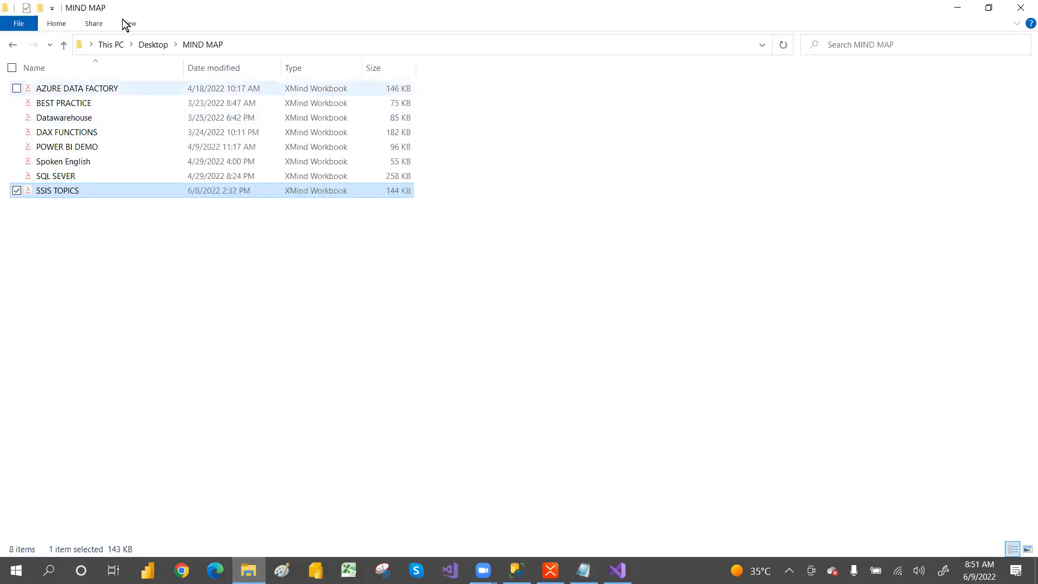
key("super+e")
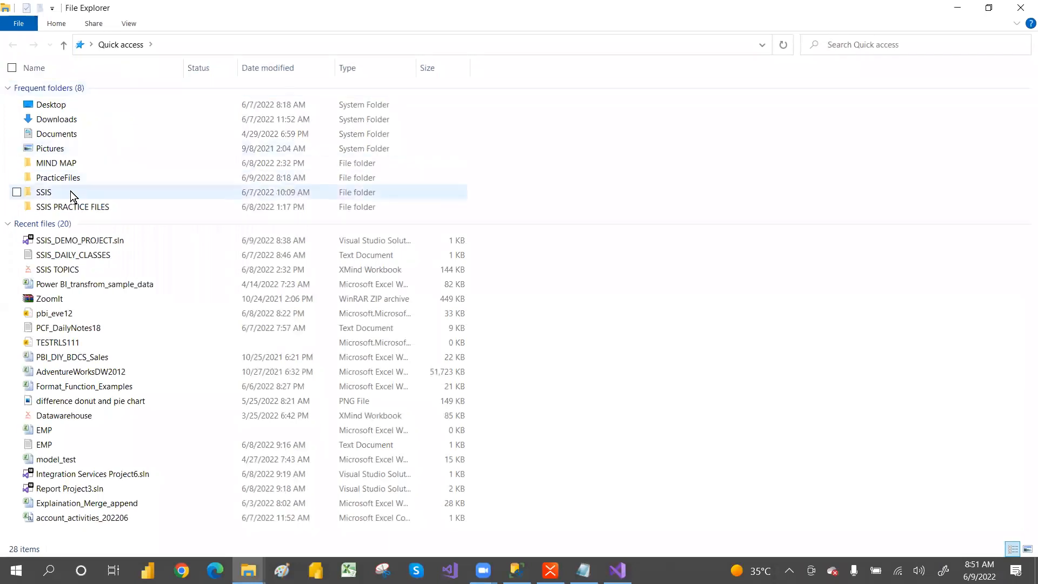
double_click(85, 208)
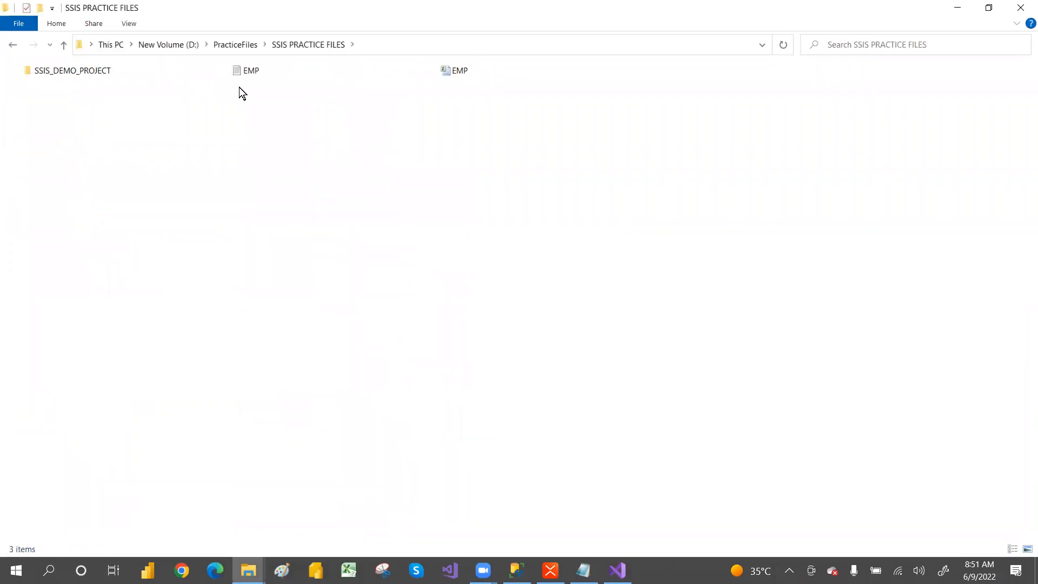
double_click(250, 73)
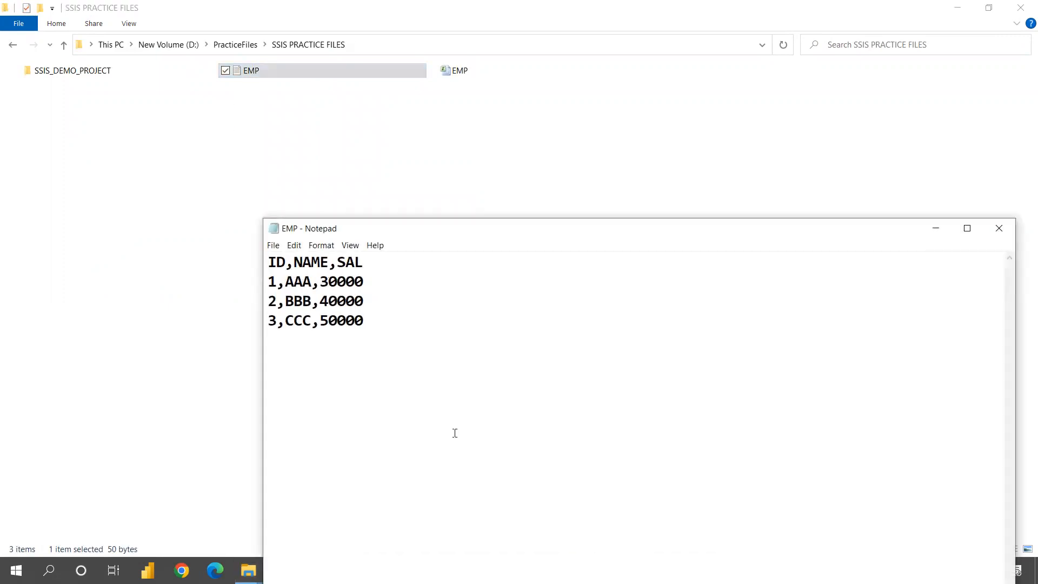
Highlight the ID, NAME and SAL header and the data rows of the EMP text file, and close the file
left_click_drag(267, 262, 363, 265)
left_click_drag(268, 281, 375, 323)
left_click(375, 322)
left_click_drag(269, 262, 383, 323)
left_click(383, 323)
left_click(1002, 228)
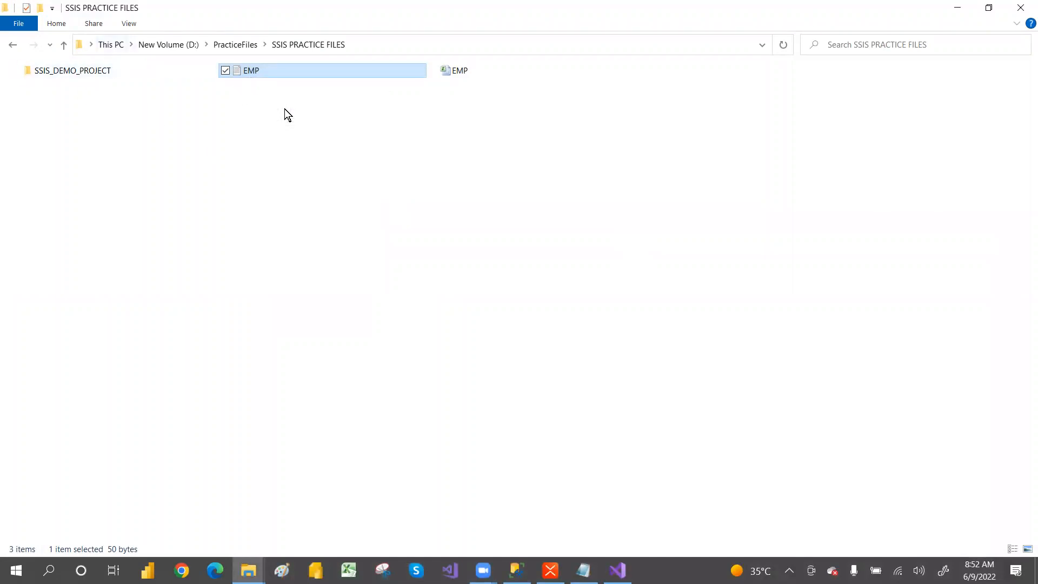
Switch to SQL Server Management Studio, select the Tables folder of the SSISDB database, and collapse it
key("alt+Tab")
key("alt+Tab")
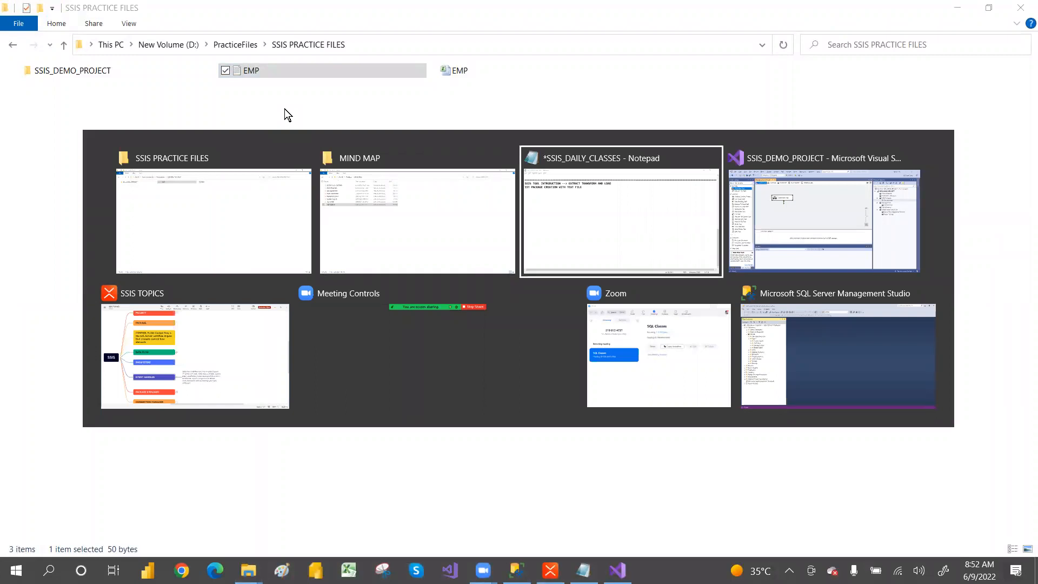
key("alt+Tab")
key("alt+Tab")
key("alt+Tab")
key("alt+Tab")
key("alt+Tab")
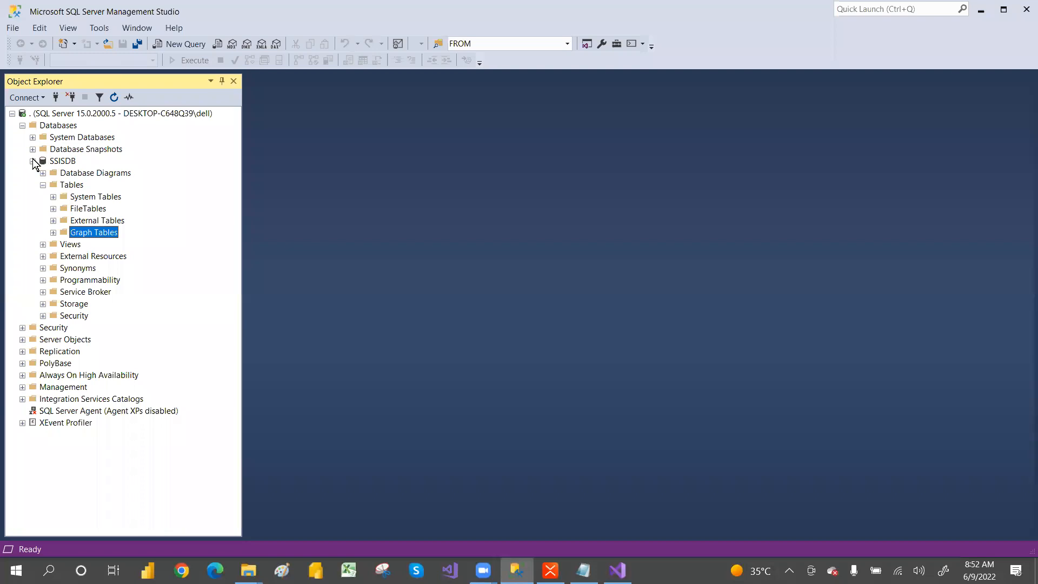
right_click(74, 185)
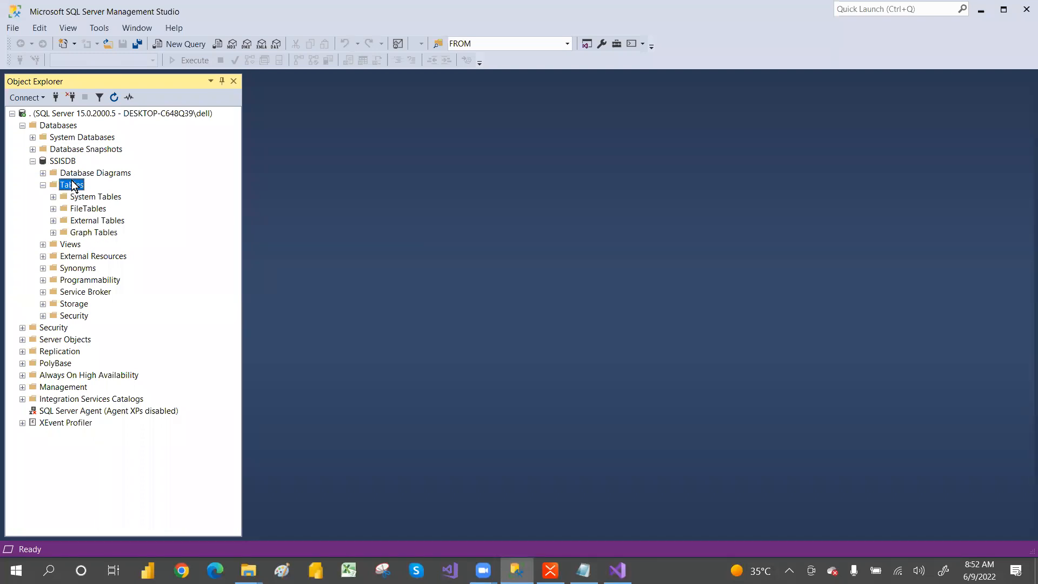
left_click(115, 252)
left_click(43, 184)
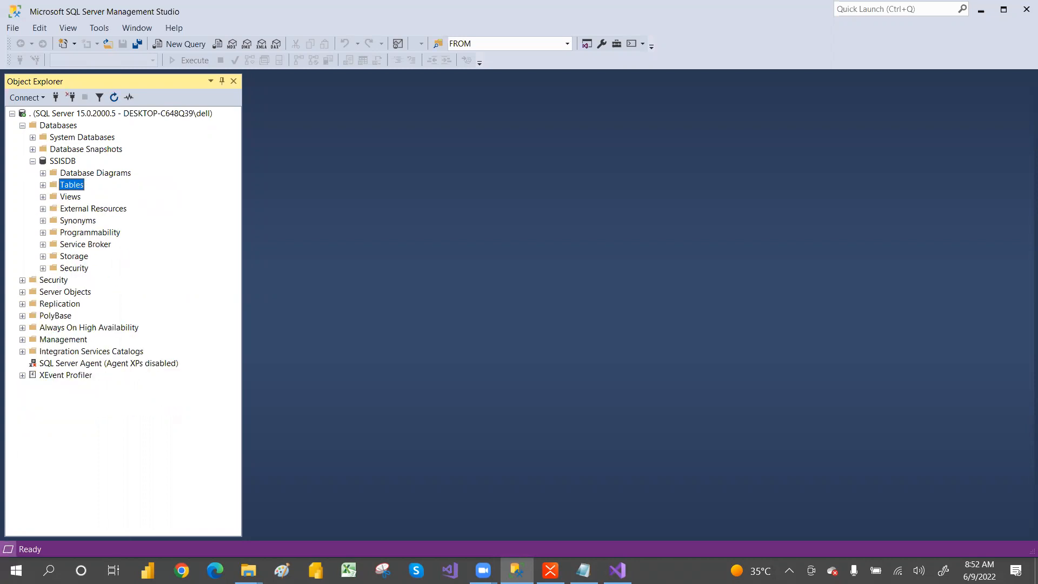
Search Windows for SSMS to locate Microsoft SQL Server Management Studio 18
left_click(15, 571)
type("SMMS")
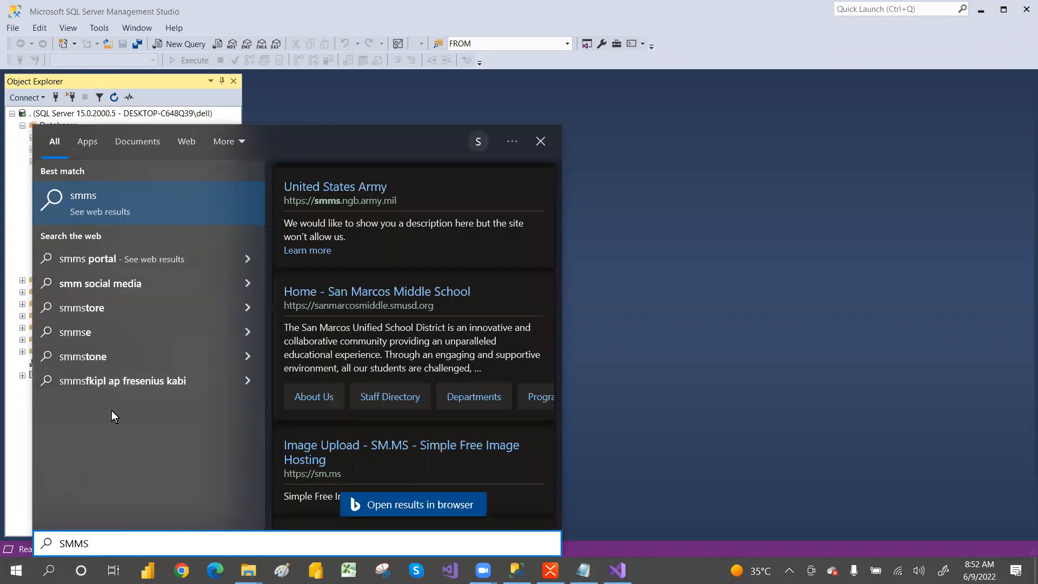
key("BackSpace")
key("BackSpace")
key("BackSpace")
type("SMS")
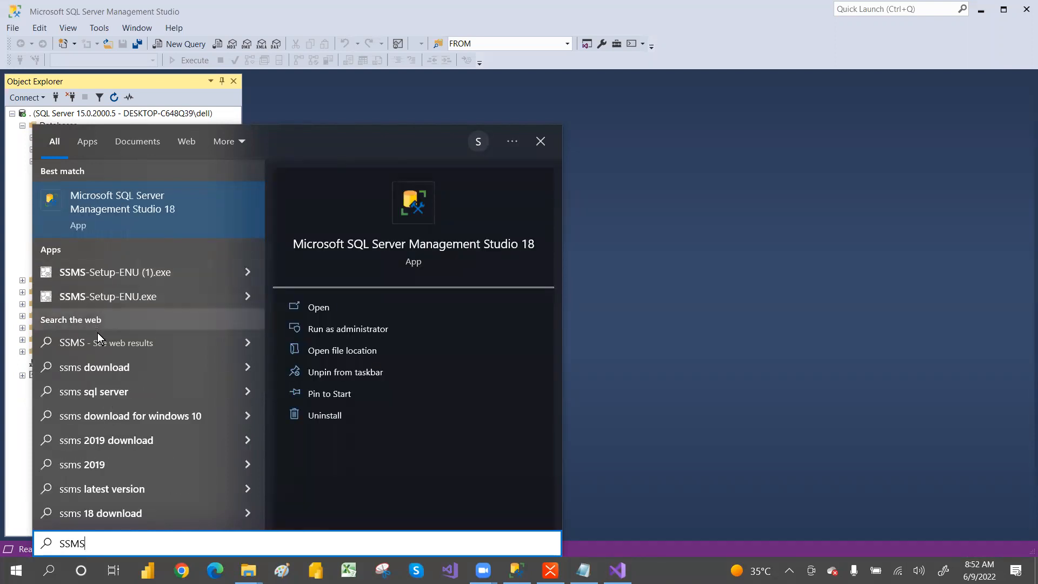
type("1")
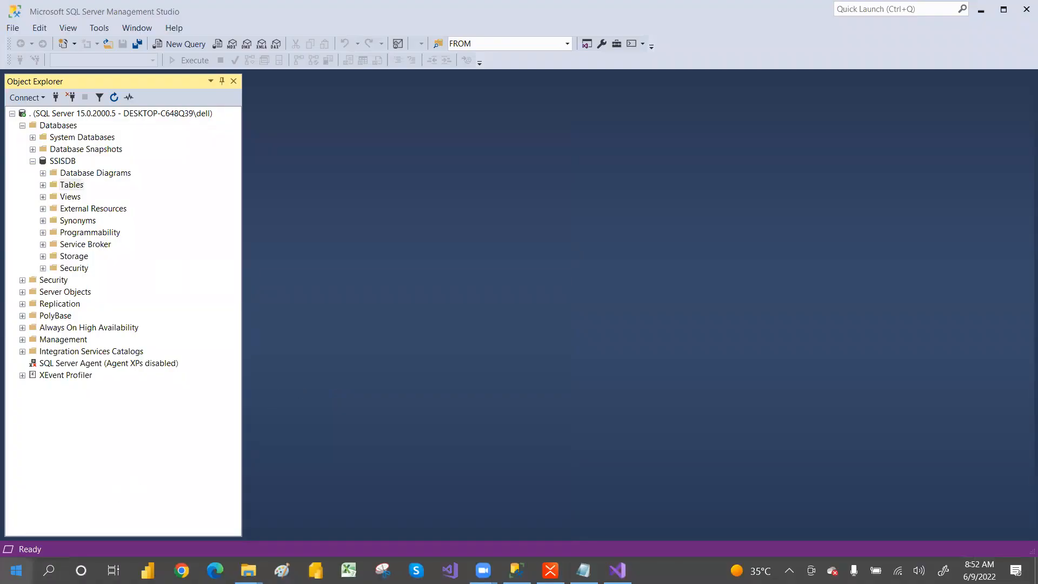
left_click(16, 571)
type("SSMS")
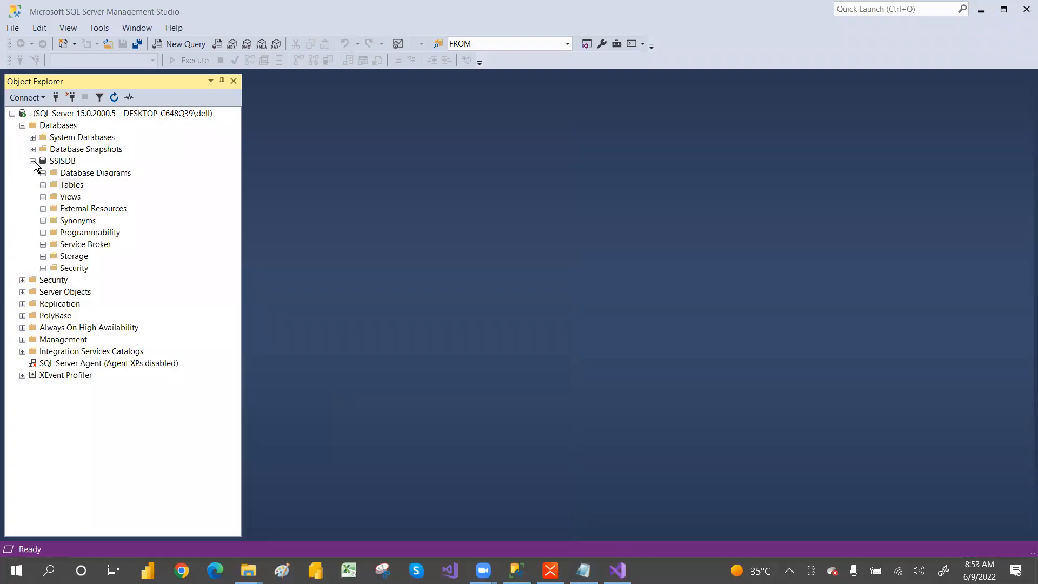
Collapse the SSISDB database and switch to SSIS_DEMO_PROJECT in Visual Studio
left_click(33, 161)
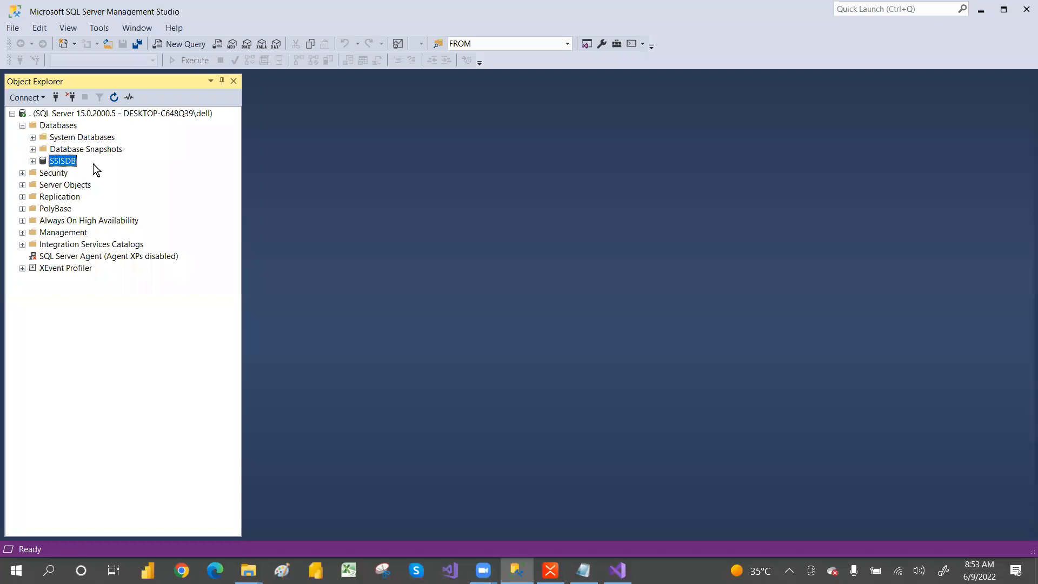
key("alt+Tab")
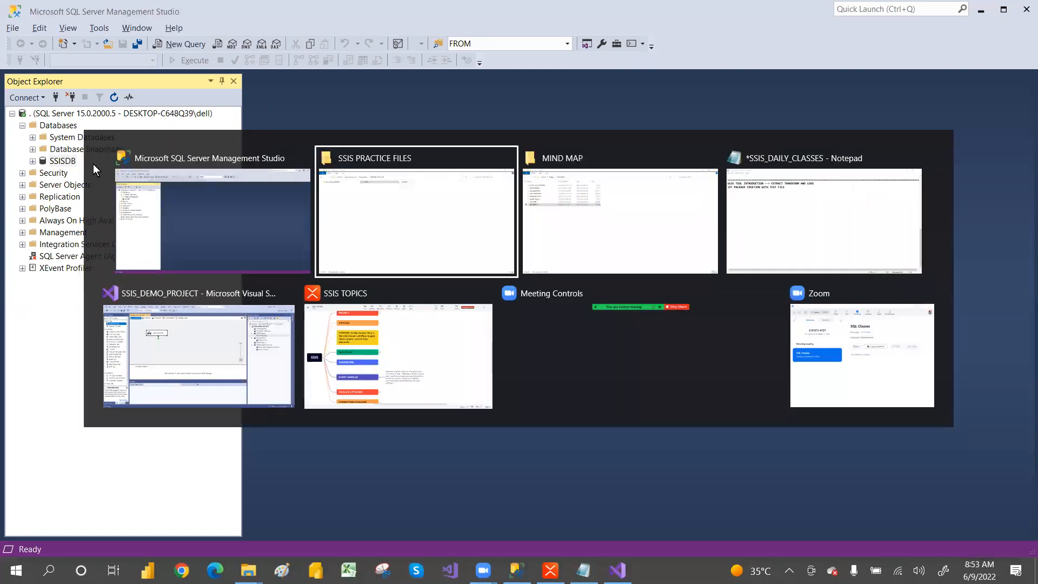
key("Tab")
key("Tab")
key("Tab")
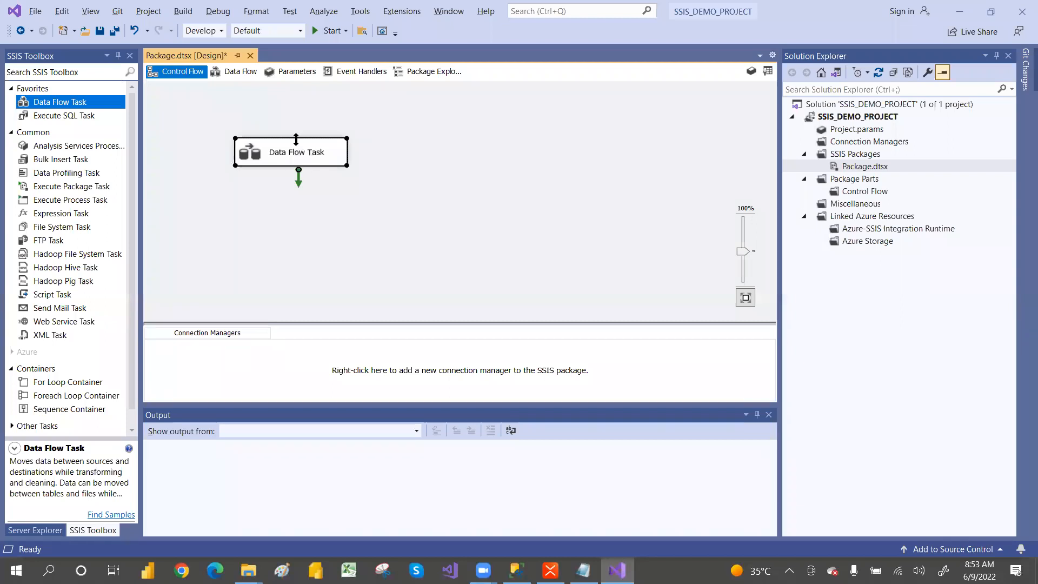
Move the Data Flow Task slightly up on the control flow canvas and open its data flow
left_click_drag(301, 151, 272, 115)
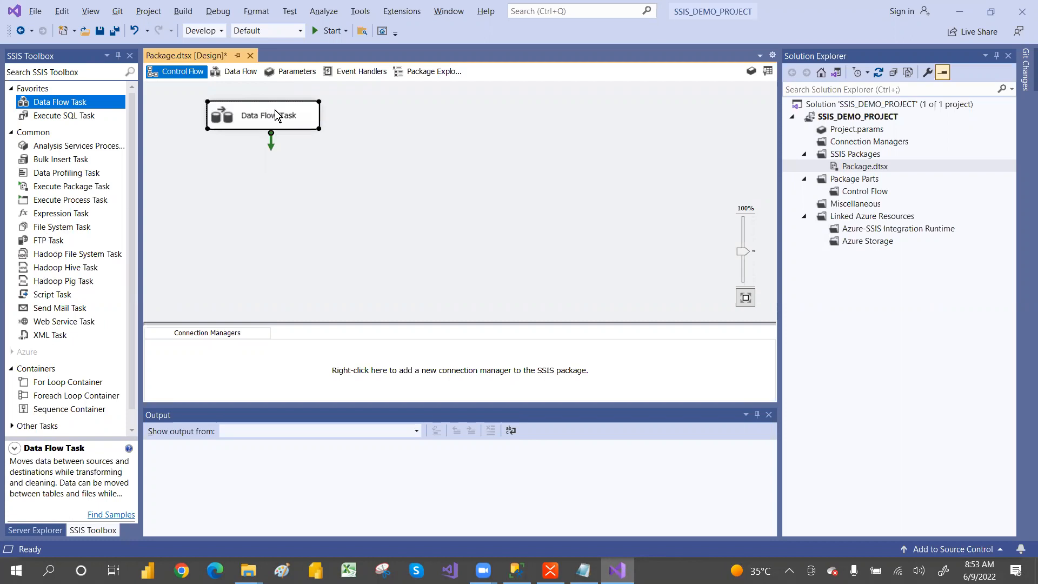
left_click_drag(277, 119, 297, 135)
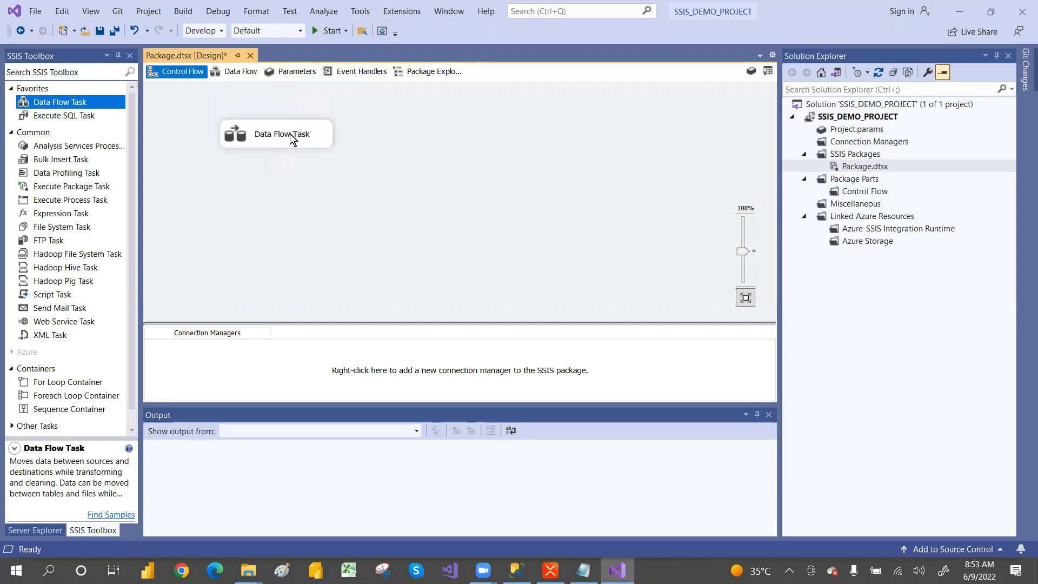
double_click(290, 135)
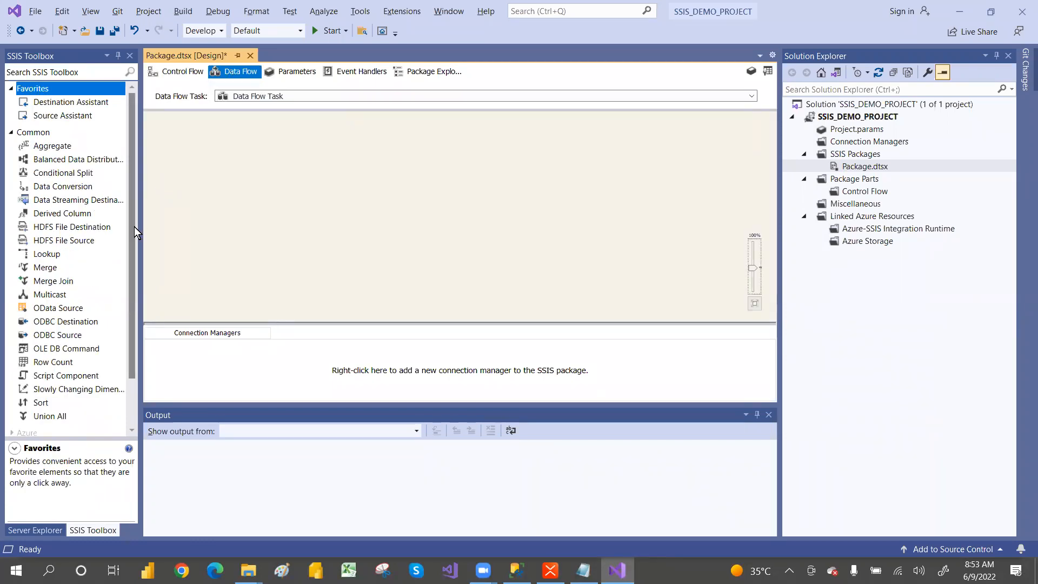
View the EMP file in File Explorer and the SSISDB database in SQL Server Management Studio, and return to Visual Studio
key("alt+Tab")
key("alt+Tab")
key("alt+Tab")
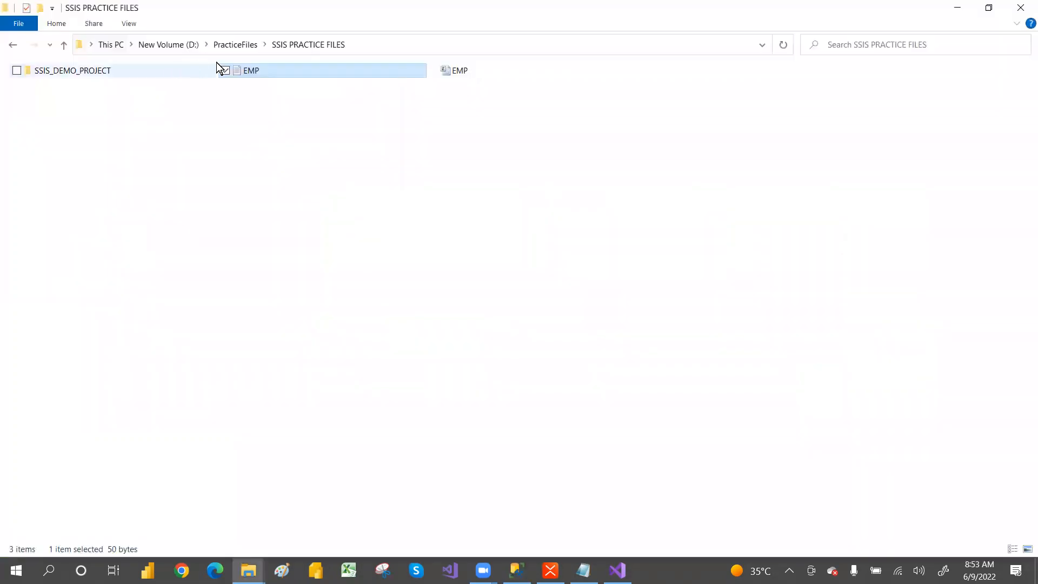
key("alt+Tab")
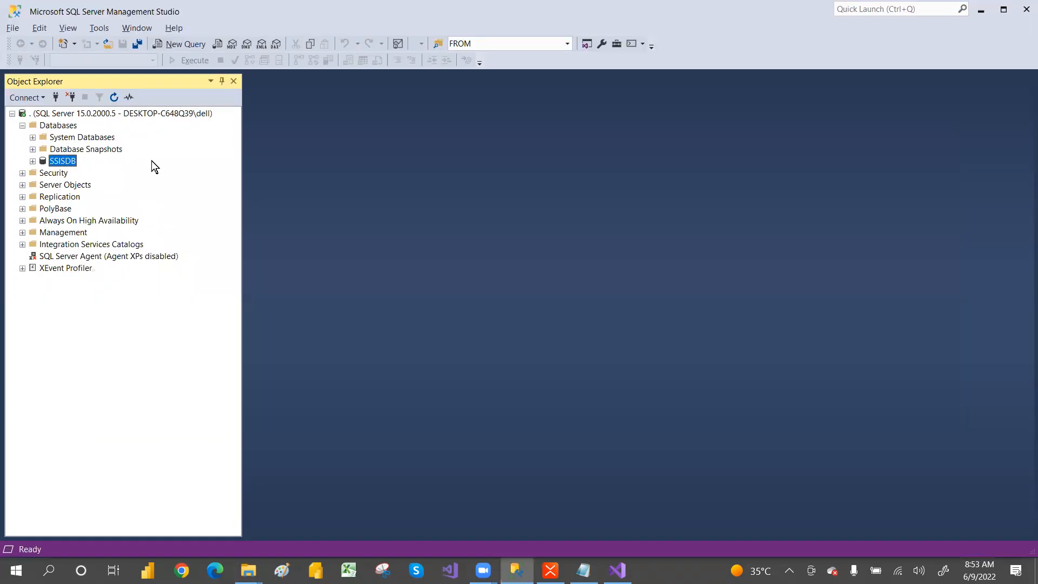
key("alt+Tab")
key("alt+Tab")
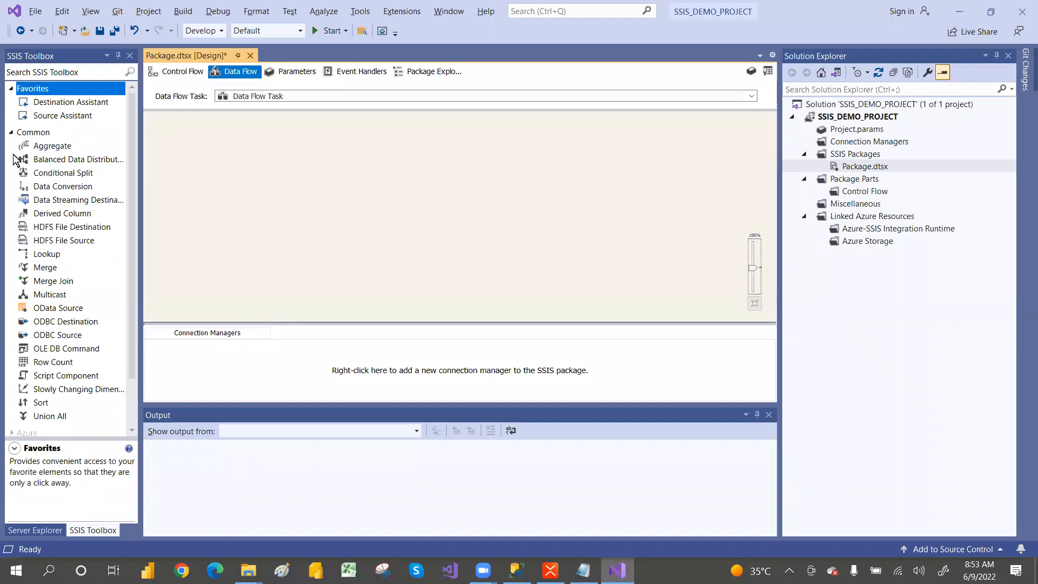
Add a Flat File Source from the other sources to the upper part of the data flow canvas
left_click(11, 133)
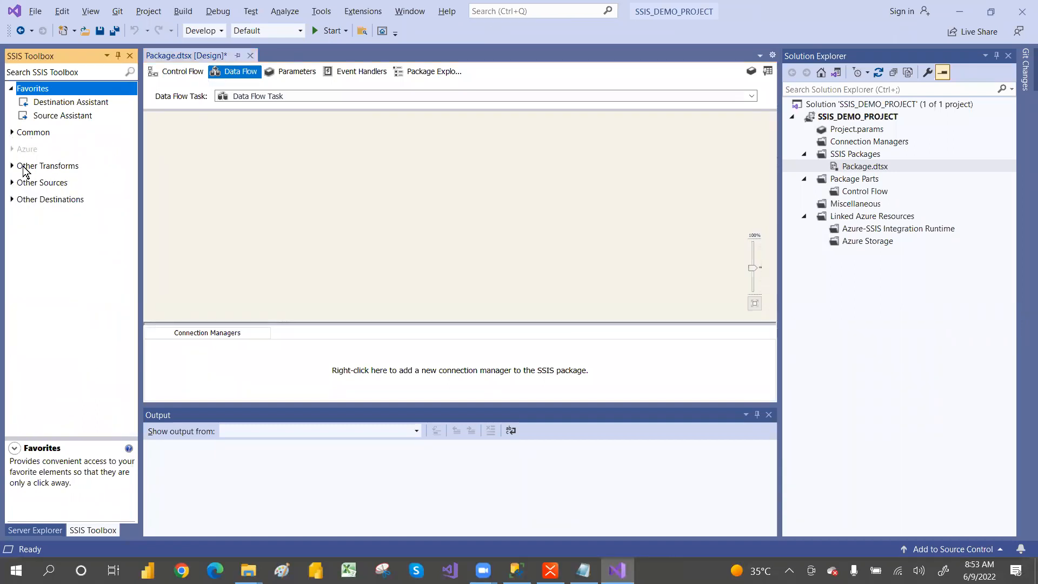
left_click(12, 183)
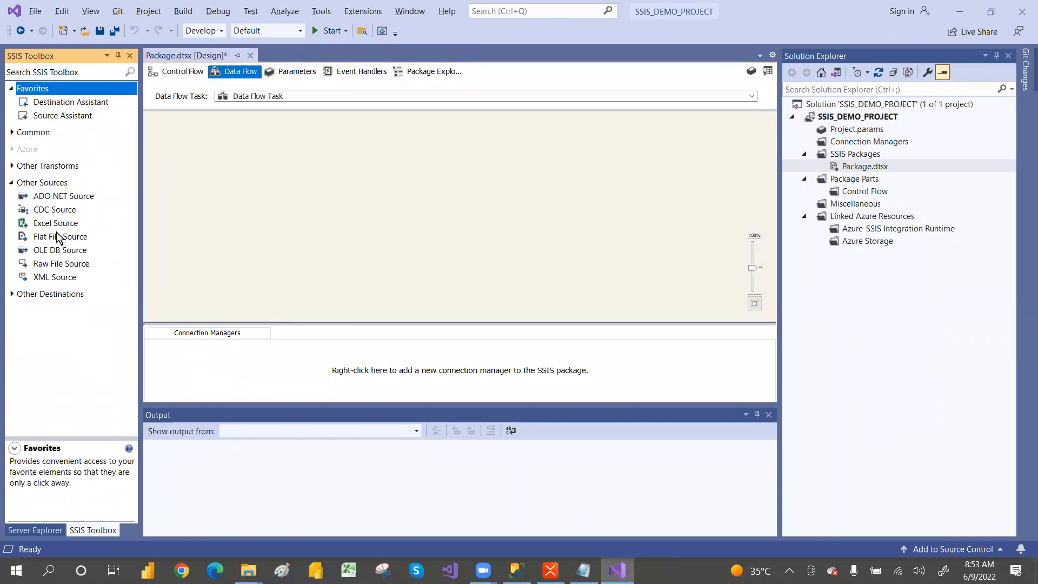
left_click_drag(56, 236, 254, 154)
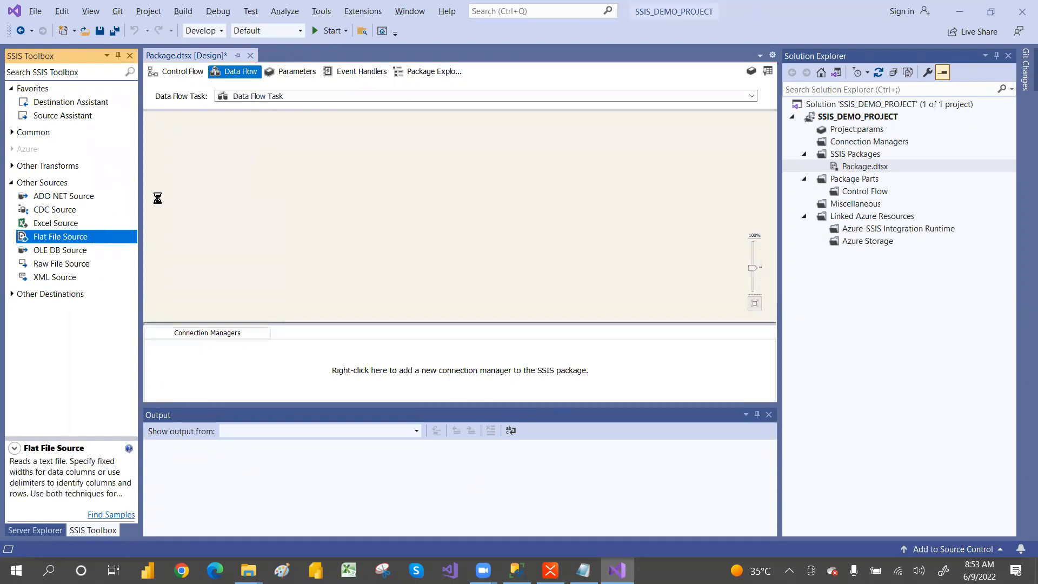
left_click_drag(301, 170, 301, 153)
left_click(370, 154)
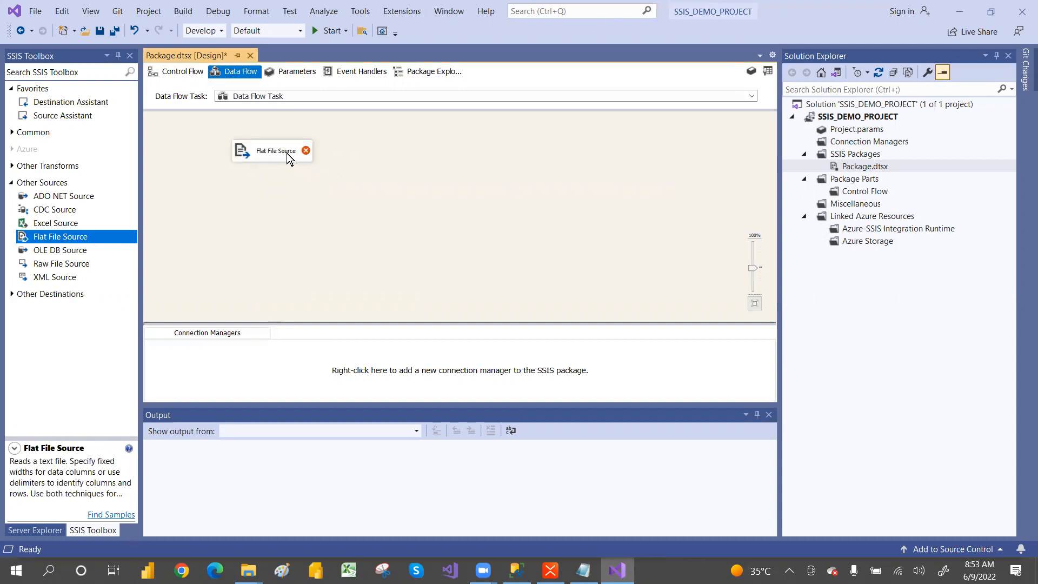
Create a new flat file connection manager for the Flat File Source, using the EMP text file from D:\PracticeFiles\SSIS PRACTICE FILES
double_click(281, 154)
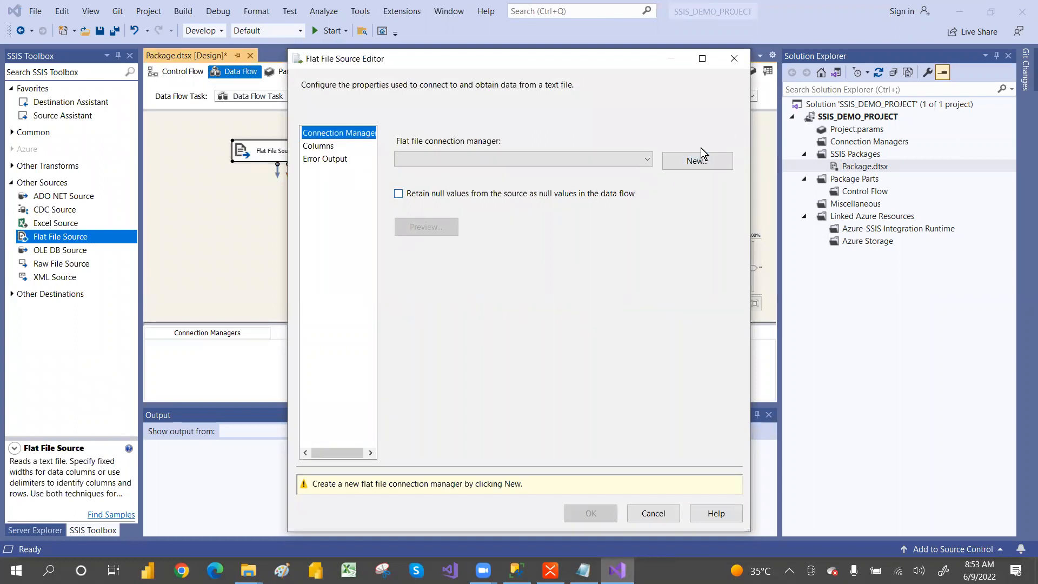
left_click(707, 160)
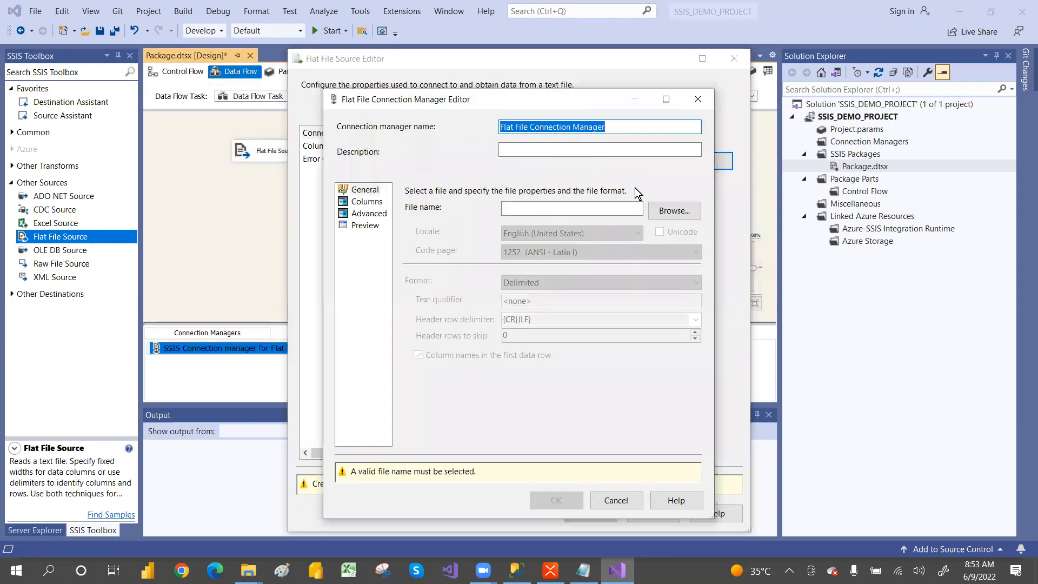
left_click(674, 212)
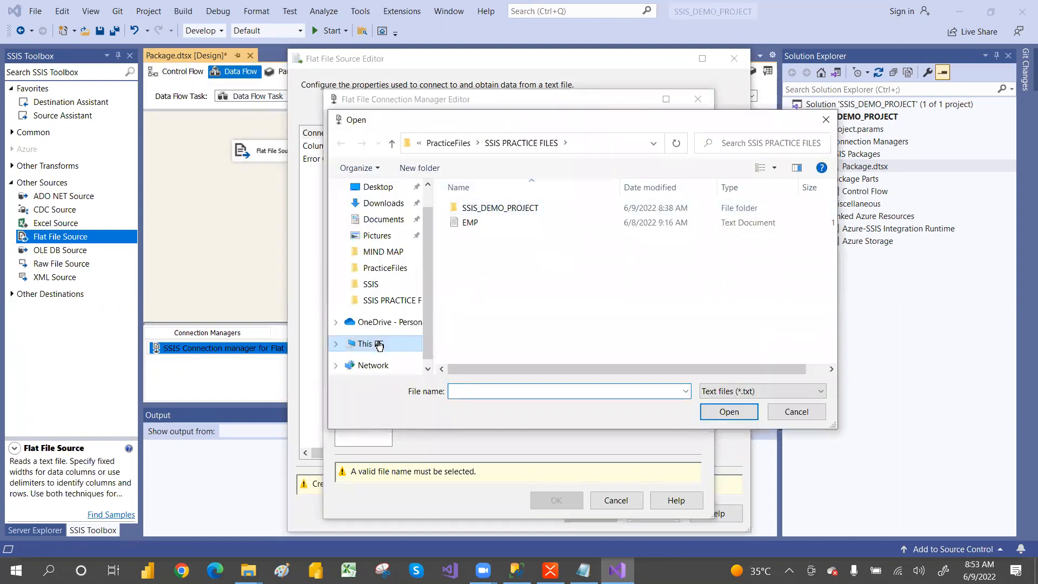
left_click(379, 344)
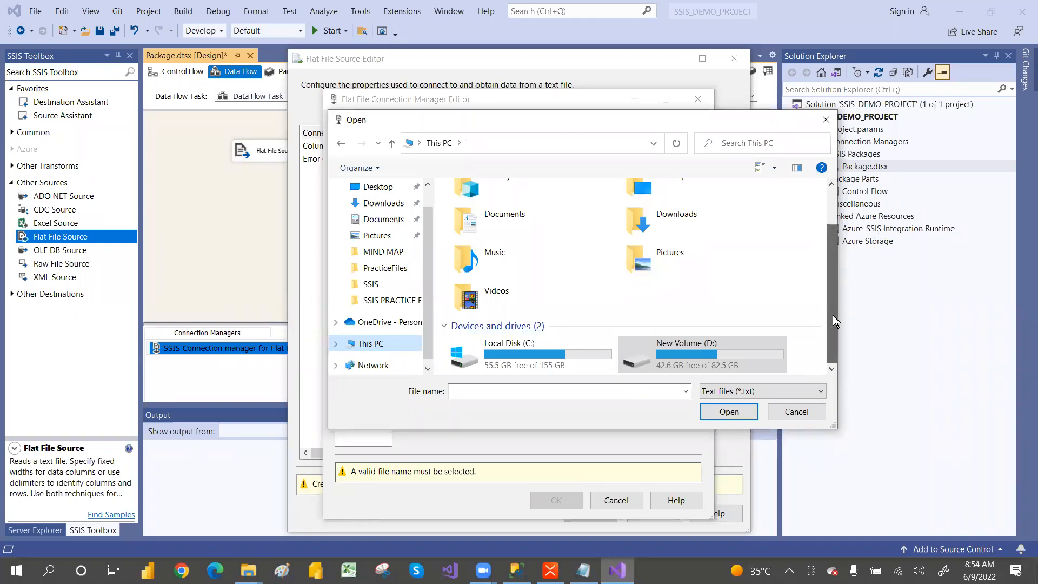
left_click(734, 354)
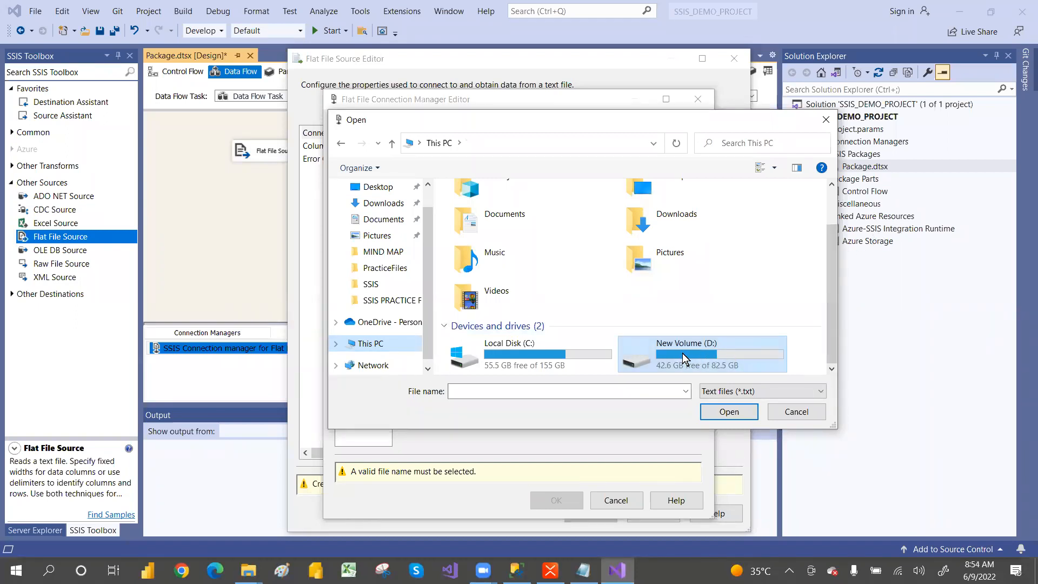
double_click(682, 352)
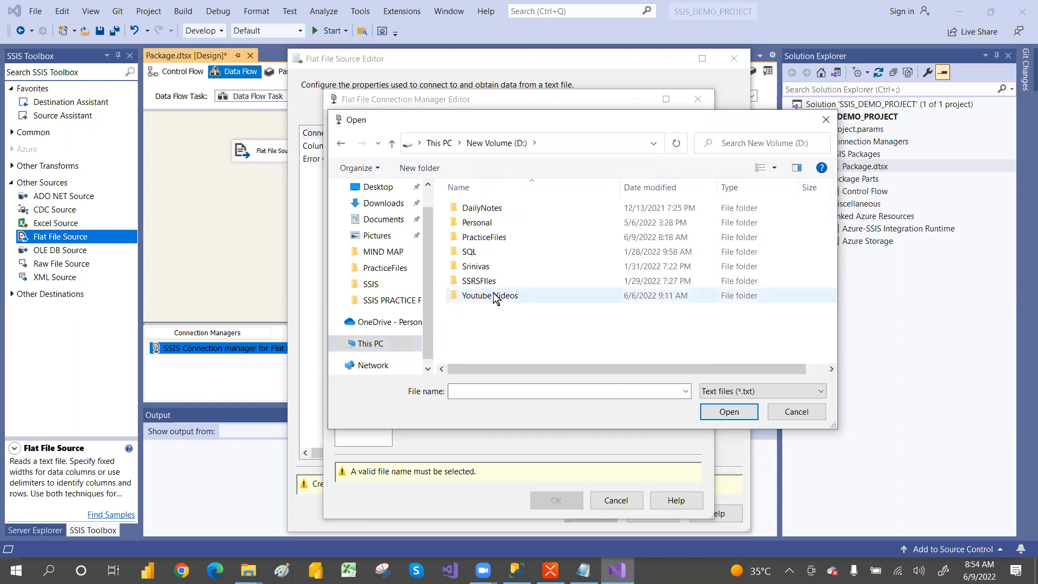
double_click(490, 237)
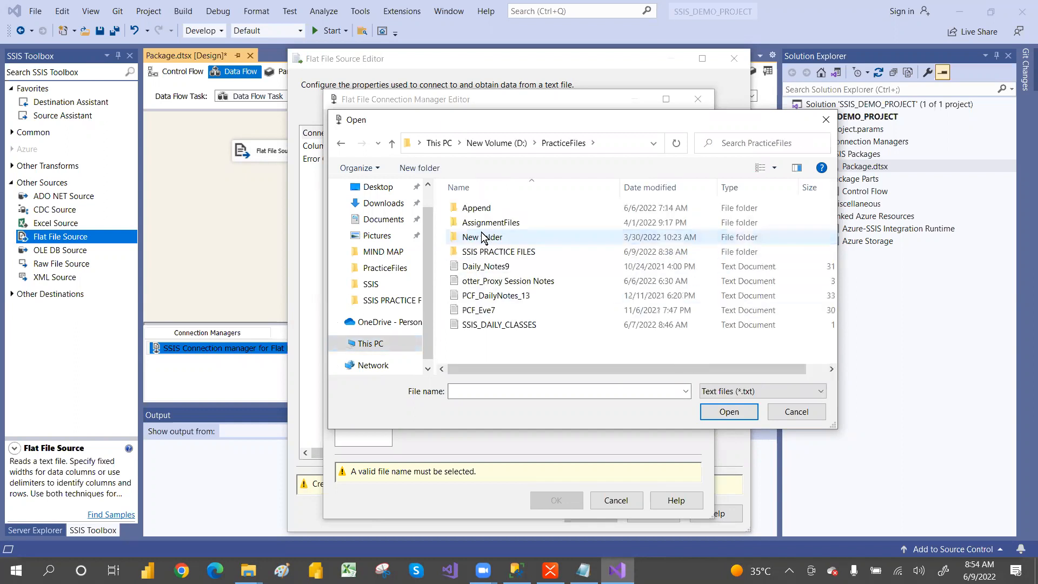
double_click(499, 252)
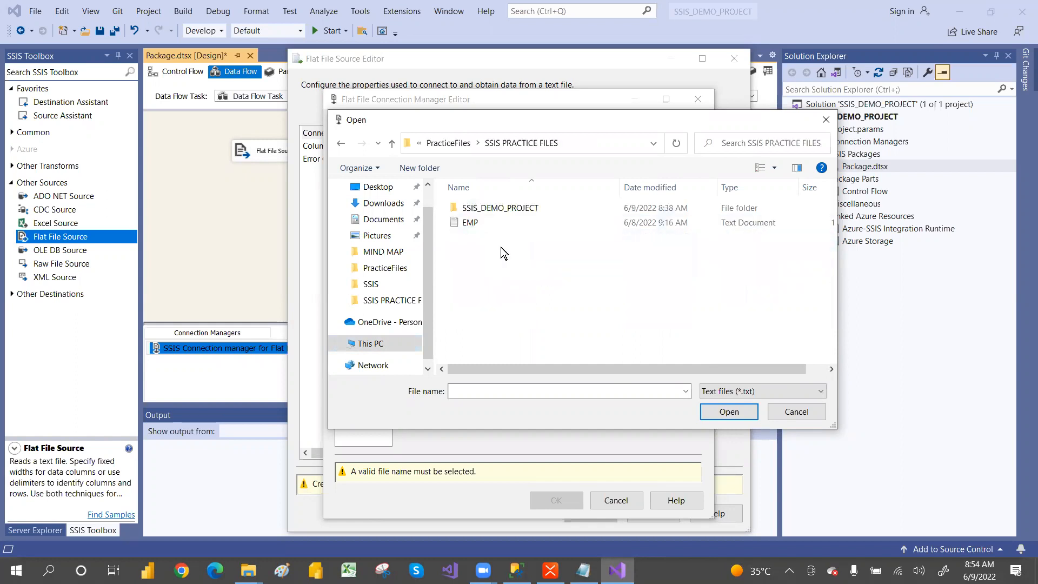
left_click(473, 223)
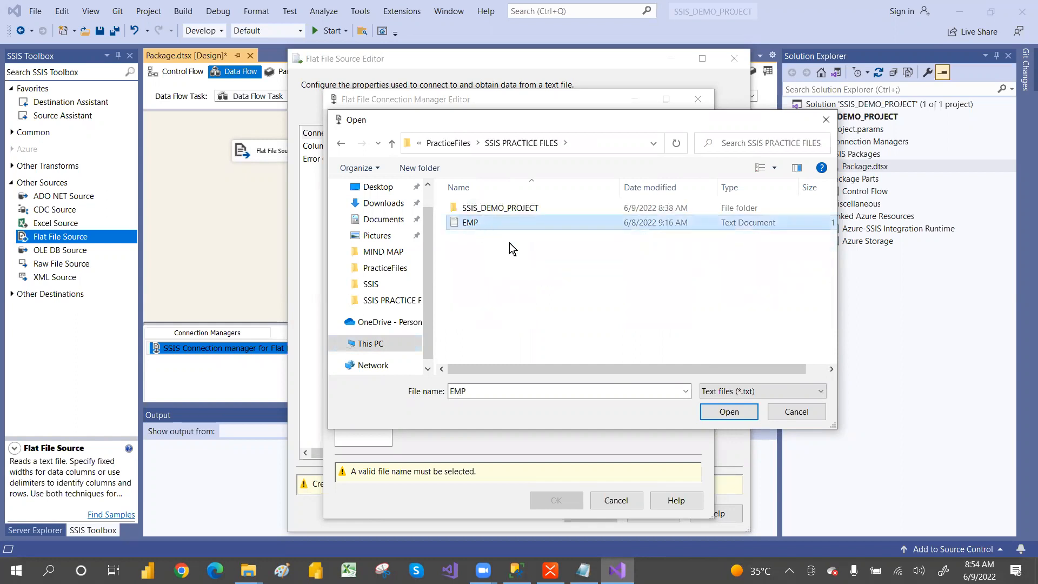
left_click(726, 412)
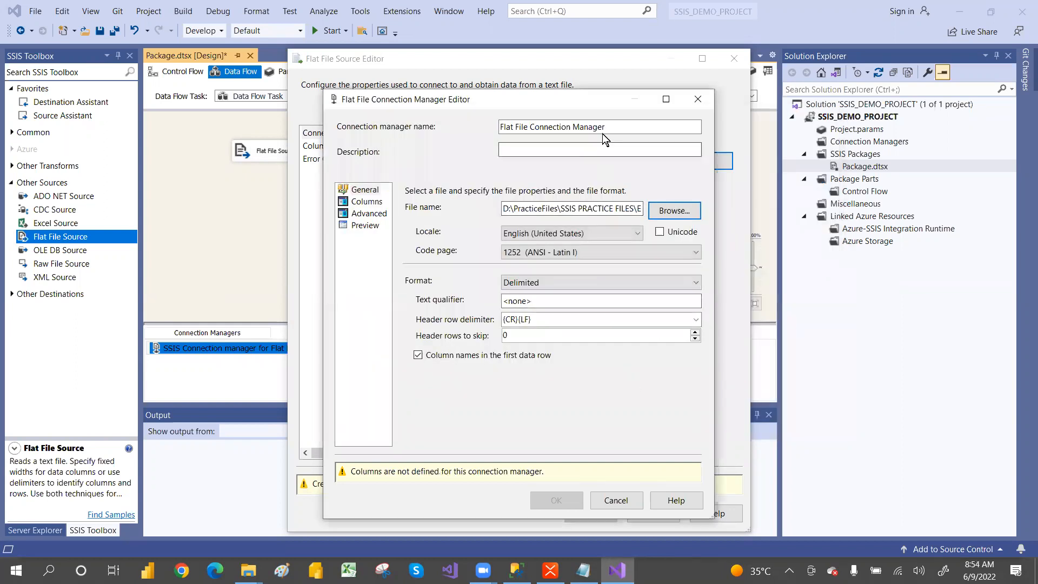
Load the column definitions of the EMP file in the connection manager and review the column delimiter options, keeping Comma {,}
left_click_drag(615, 128, 498, 129)
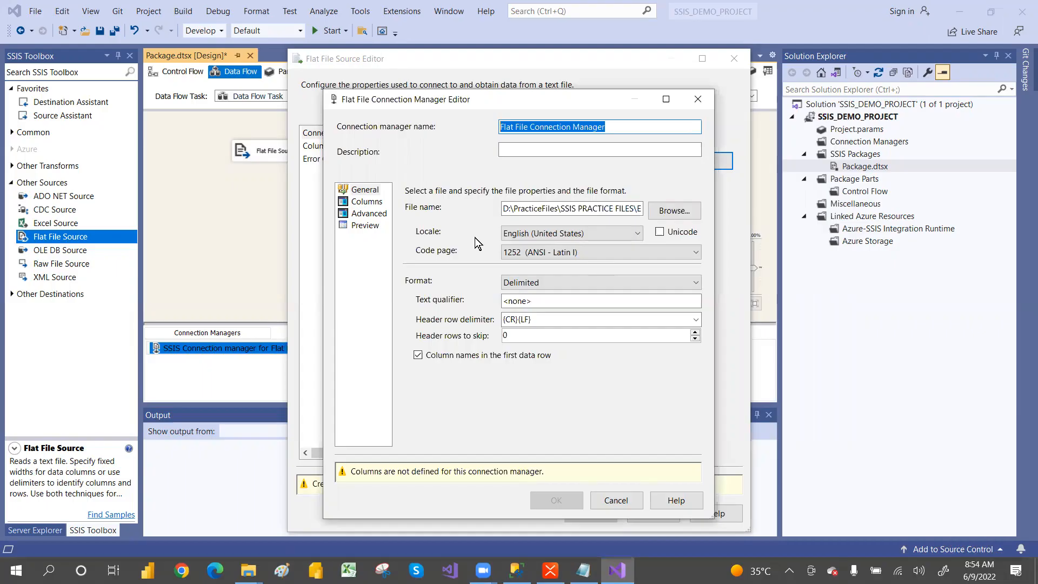
left_click(379, 202)
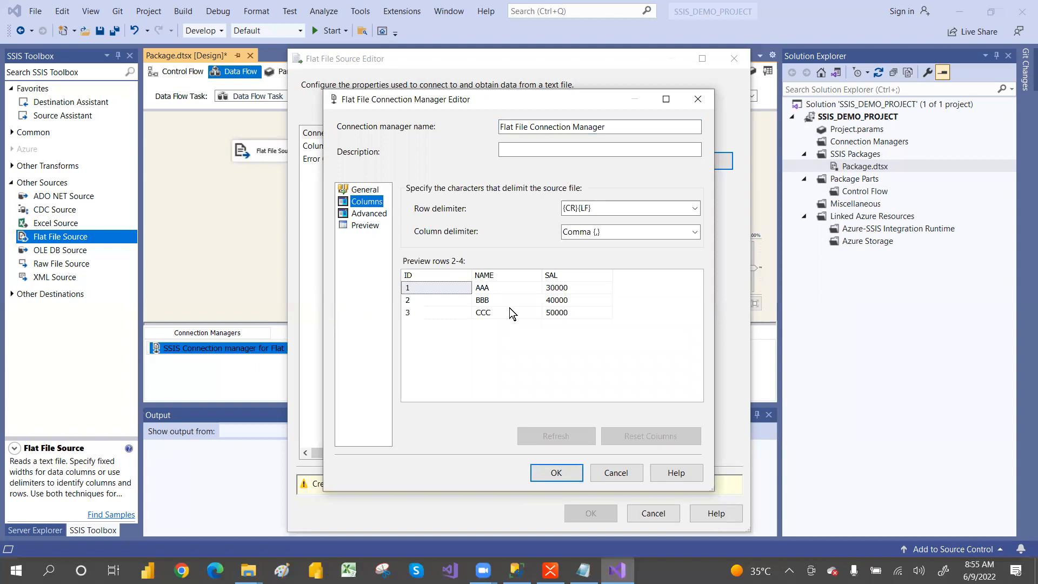
left_click(591, 231)
left_click(695, 232)
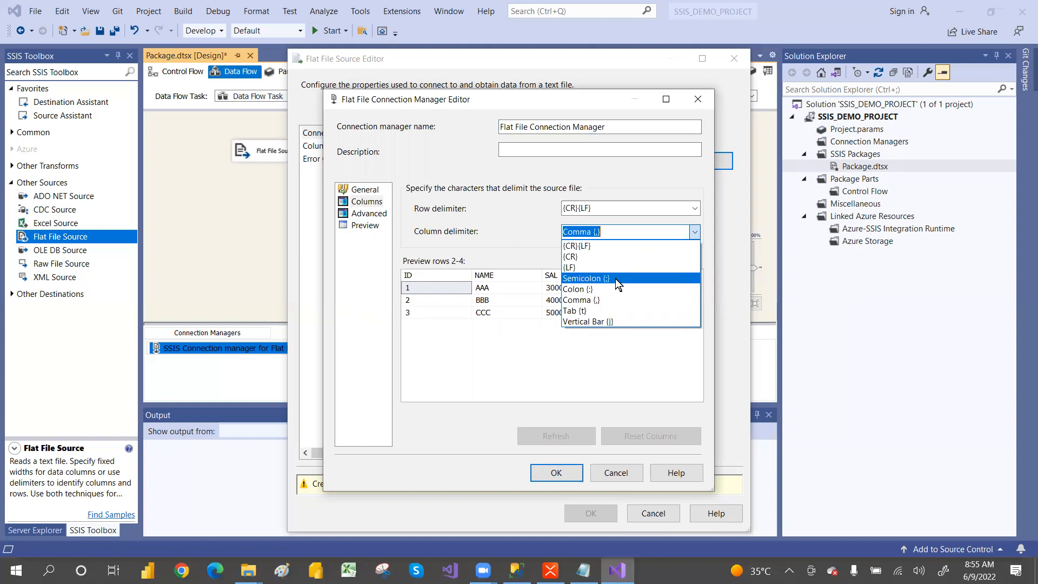
left_click(605, 350)
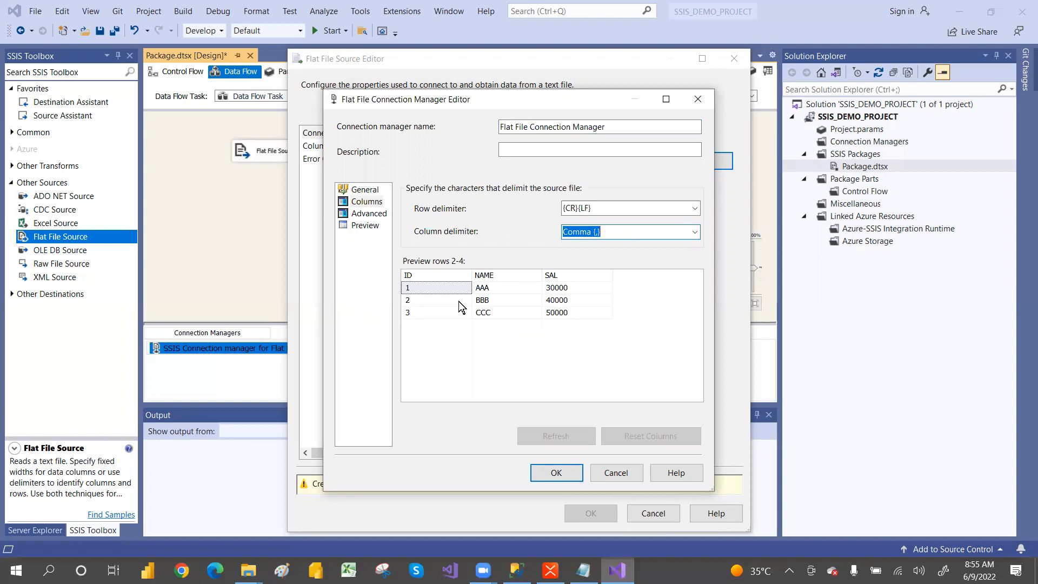
Examine the Name, OutputColumnWidth and DataType properties of the ID column in the connection manager's advanced column settings
left_click(367, 212)
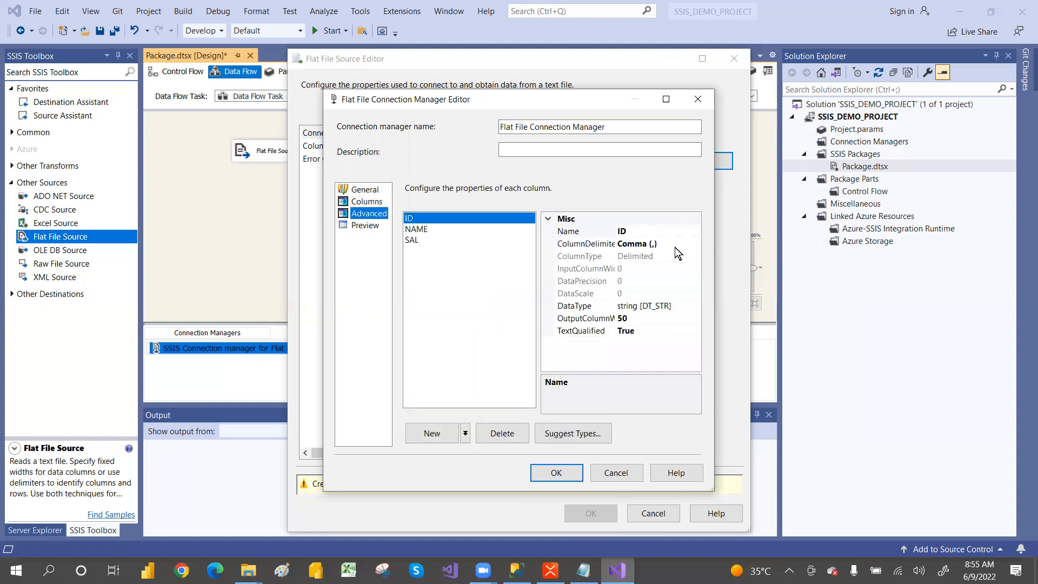
left_click(648, 231)
double_click(641, 230)
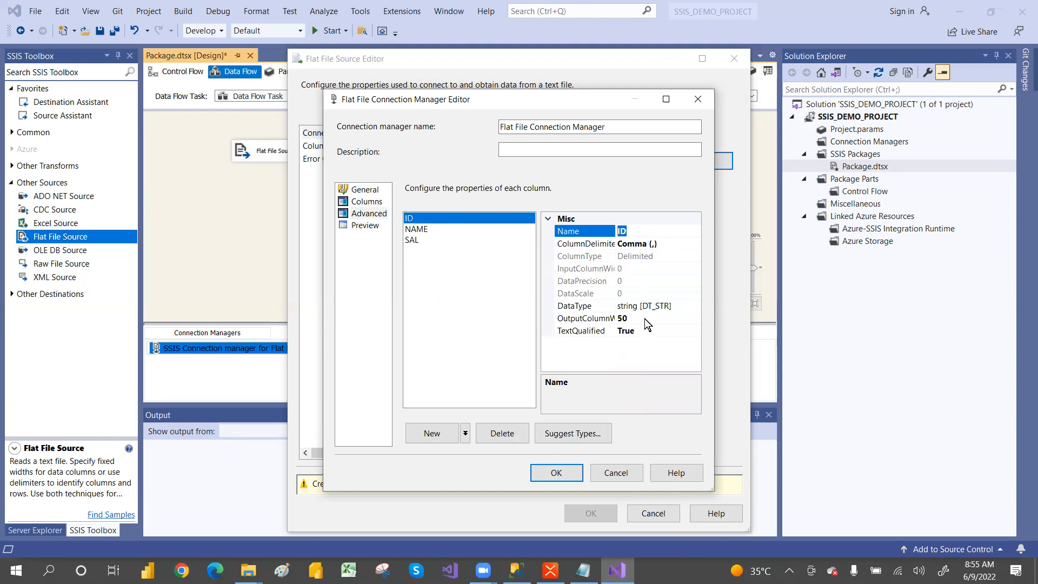
left_click(660, 317)
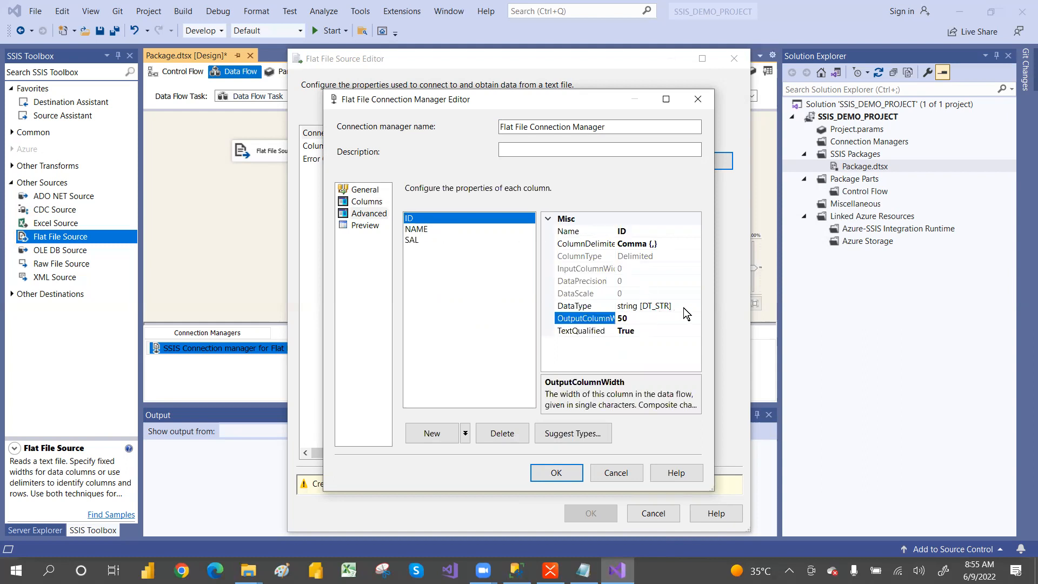
left_click(682, 307)
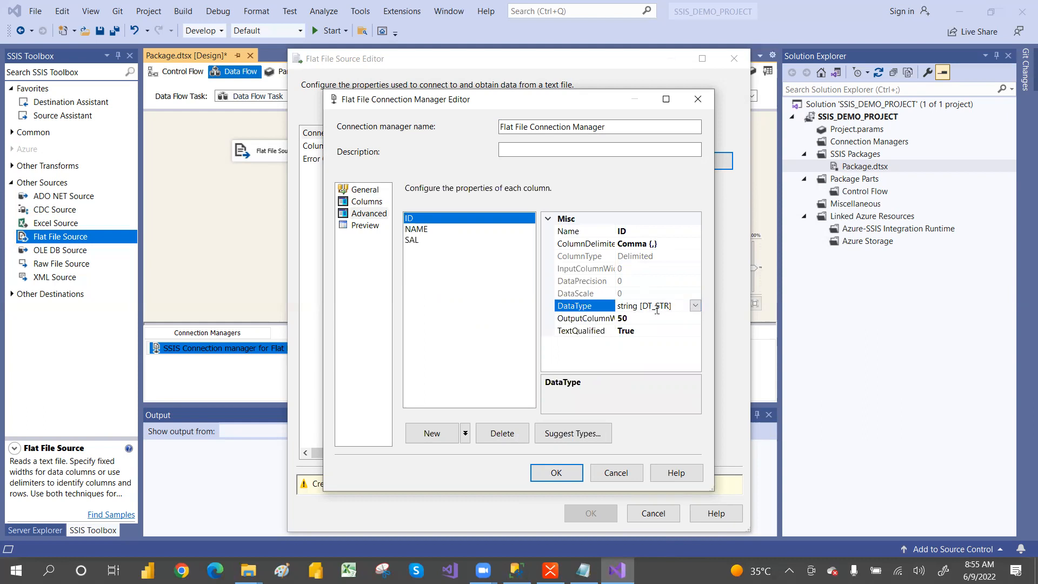
Review the DataType options of the ID column and the advanced properties of the NAME and SAL columns
left_click_drag(655, 308, 669, 308)
left_click(695, 306)
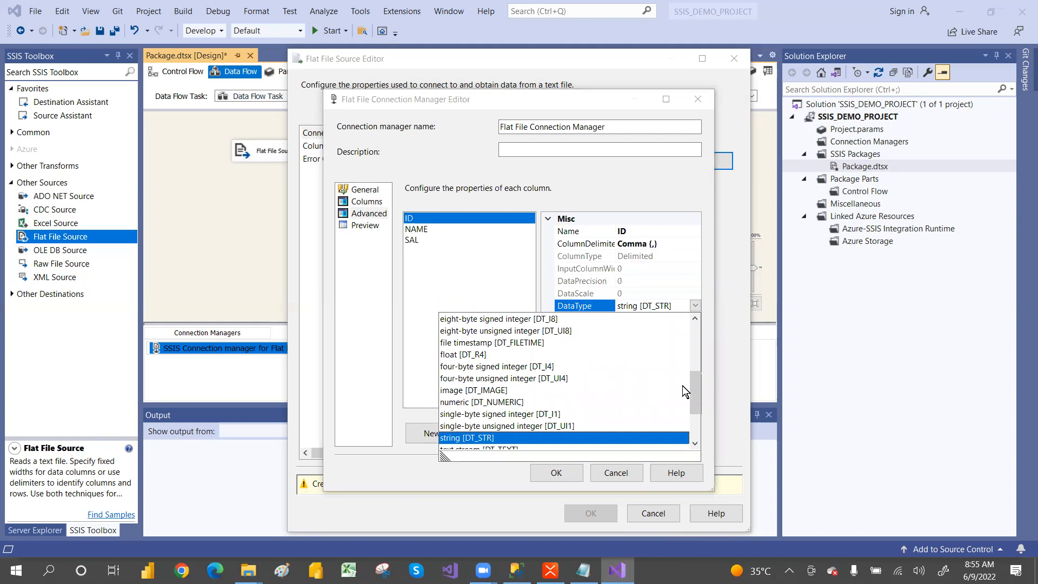
mouse_move(690, 388)
left_mouse_down()
mouse_move(691, 332)
mouse_move(695, 403)
left_mouse_up()
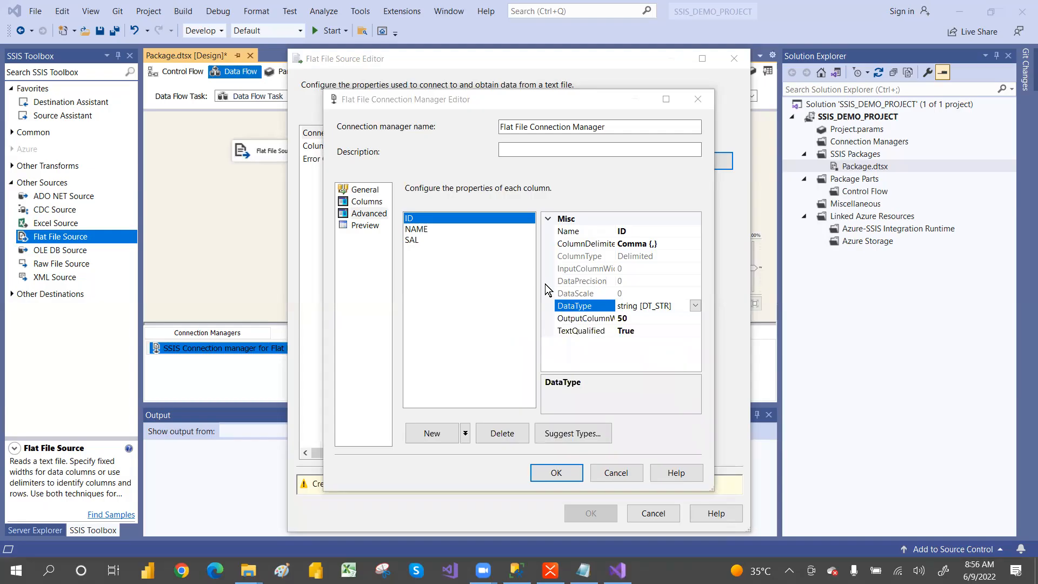
left_click(420, 229)
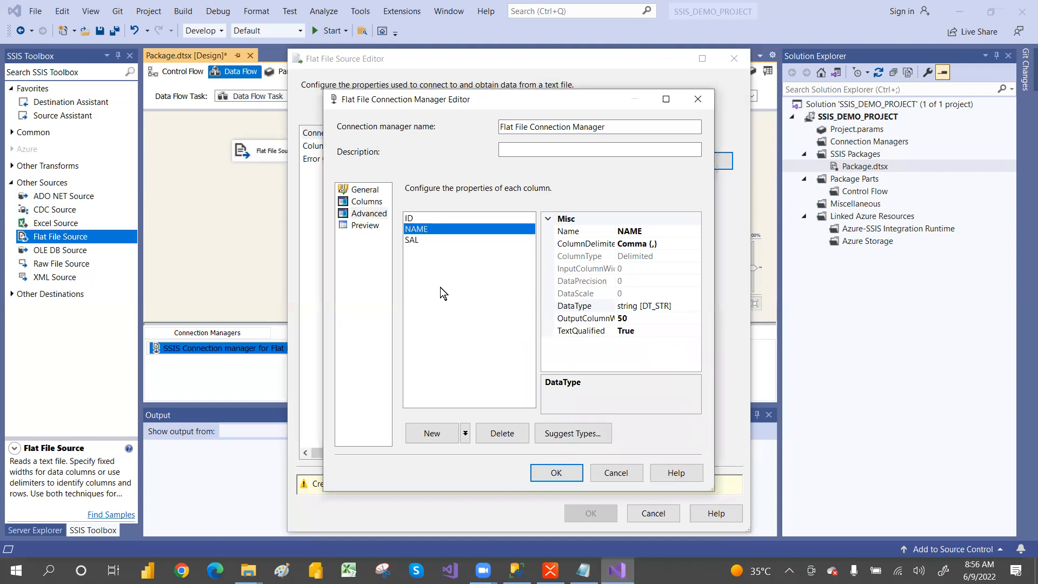
left_click(416, 241)
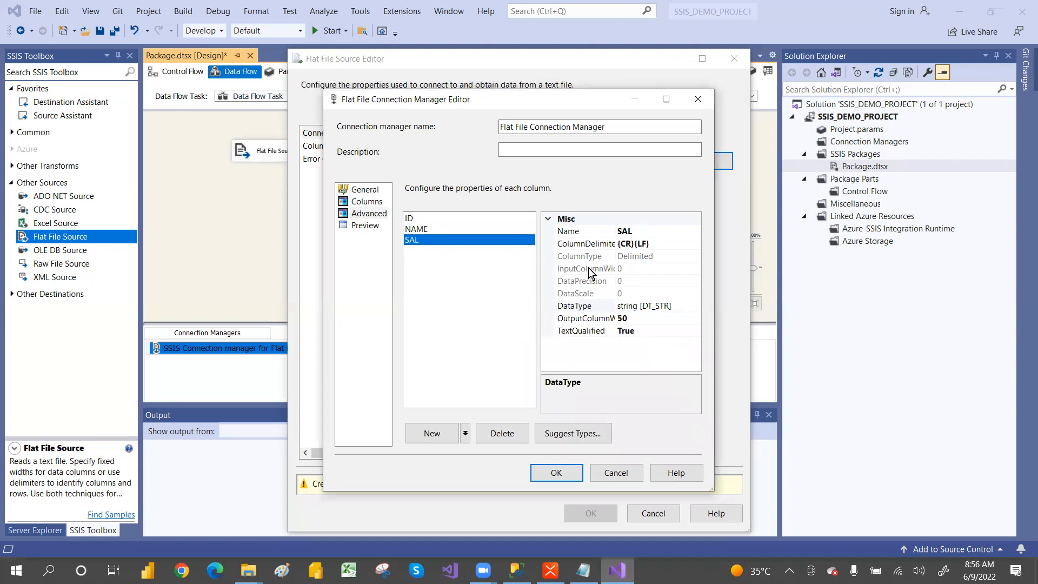
Preview the EMP file rows, accept the flat file connection manager, and finish the Flat File Source with its ID, NAME and SAL columns mapped
left_click(366, 227)
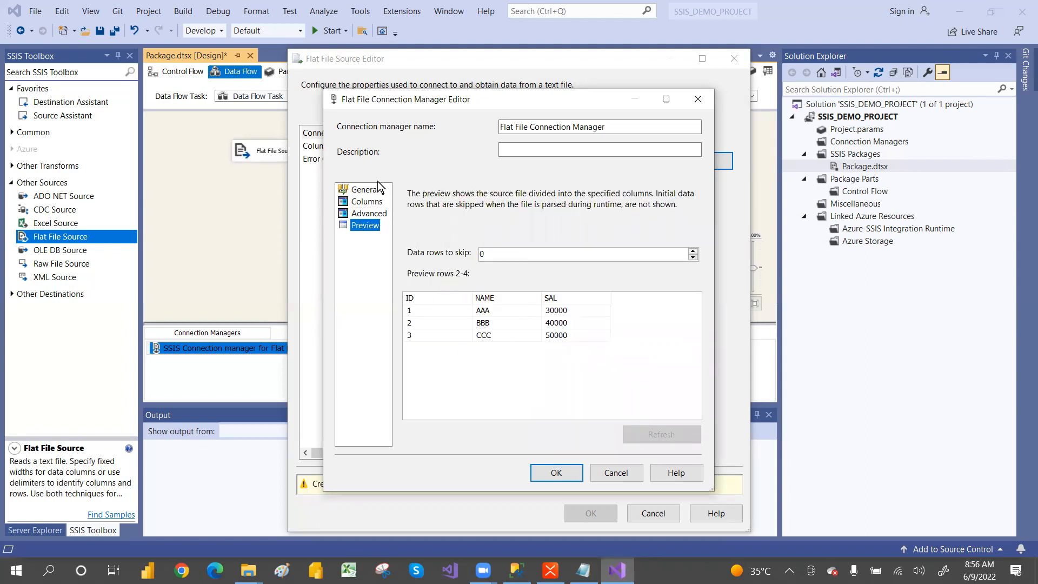
left_click(561, 470)
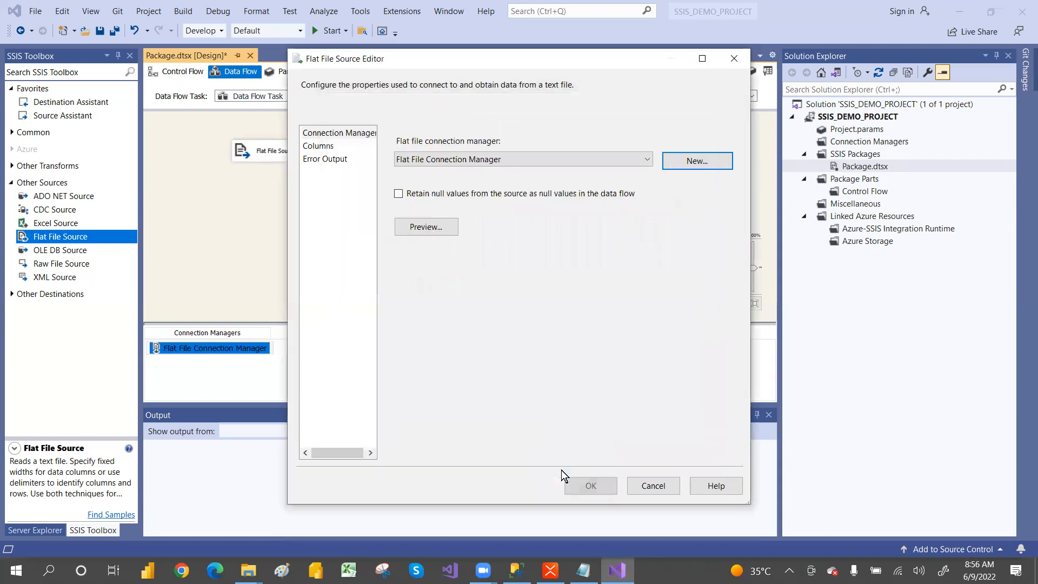
left_click(322, 150)
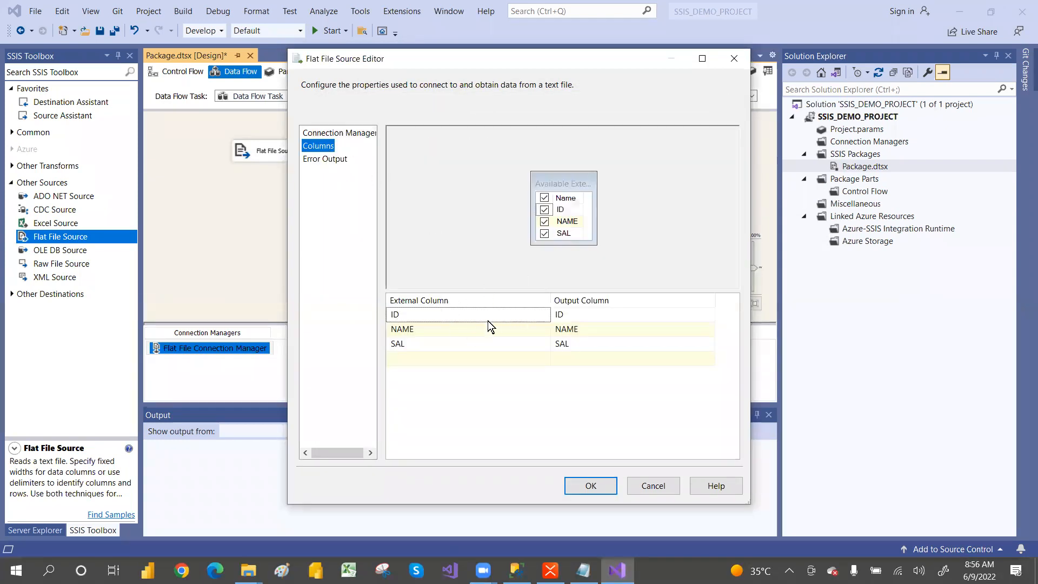
left_click(590, 486)
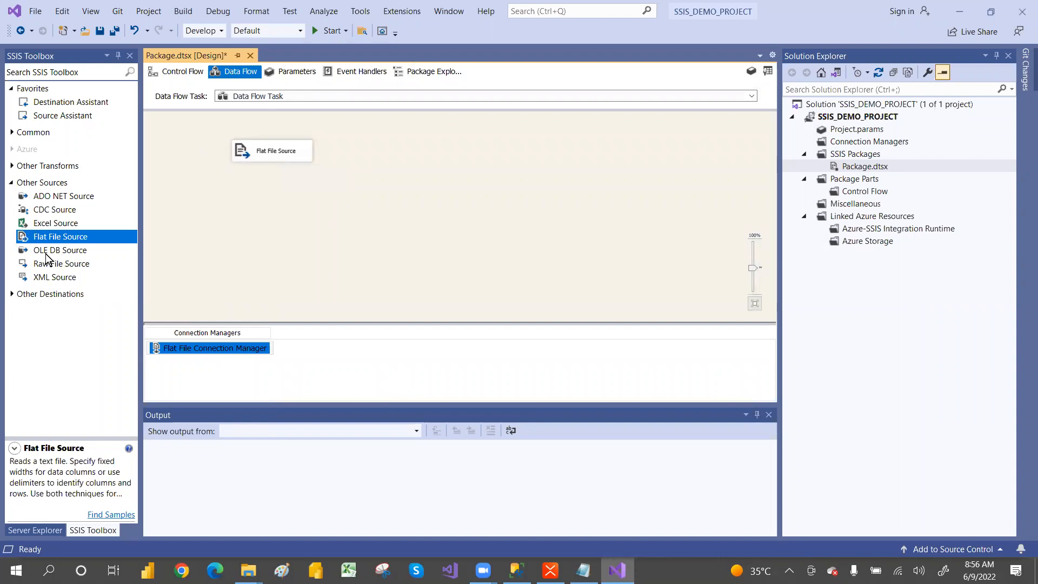
Add an OLE DB Destination below the Flat File Source and connect the source's output to it
left_click_drag(79, 250, 57, 255)
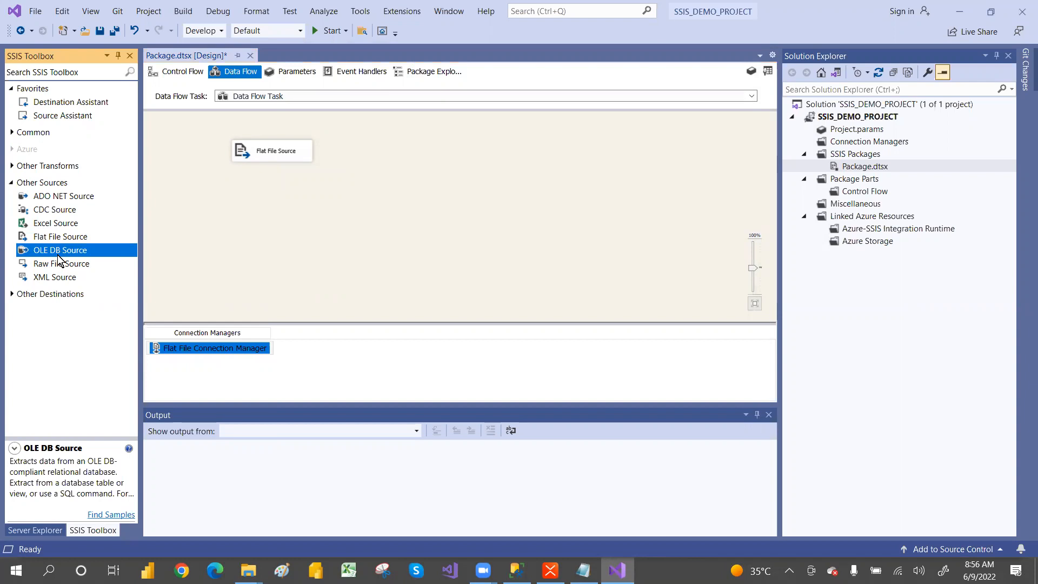
left_click(11, 184)
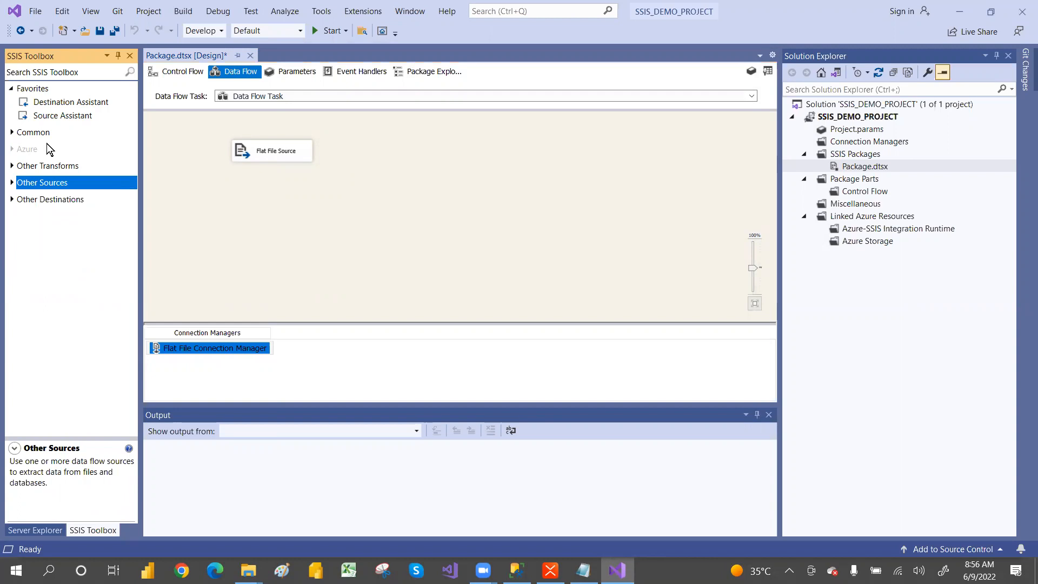
left_click(12, 200)
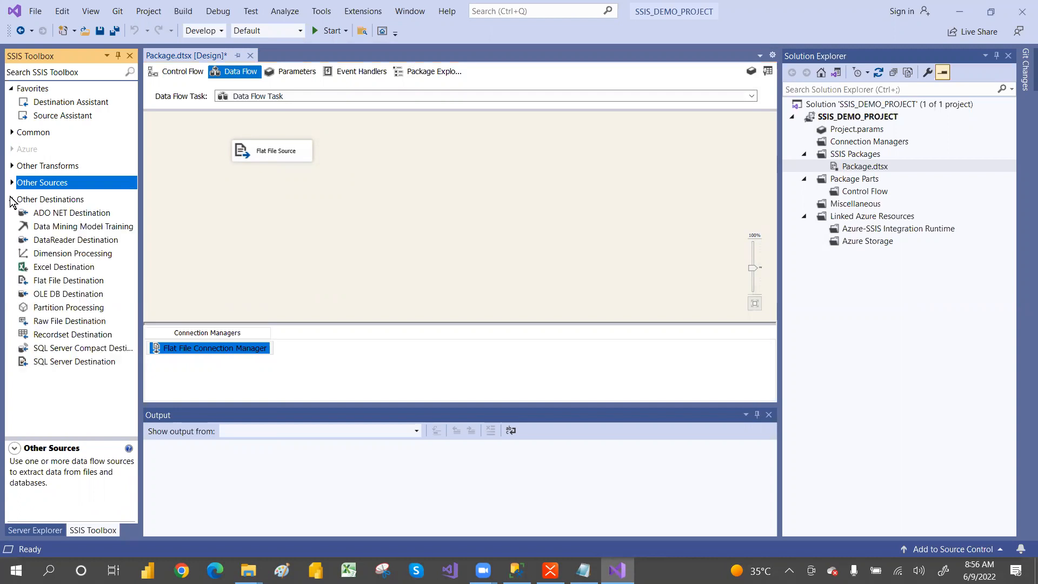
left_click_drag(58, 296, 277, 200)
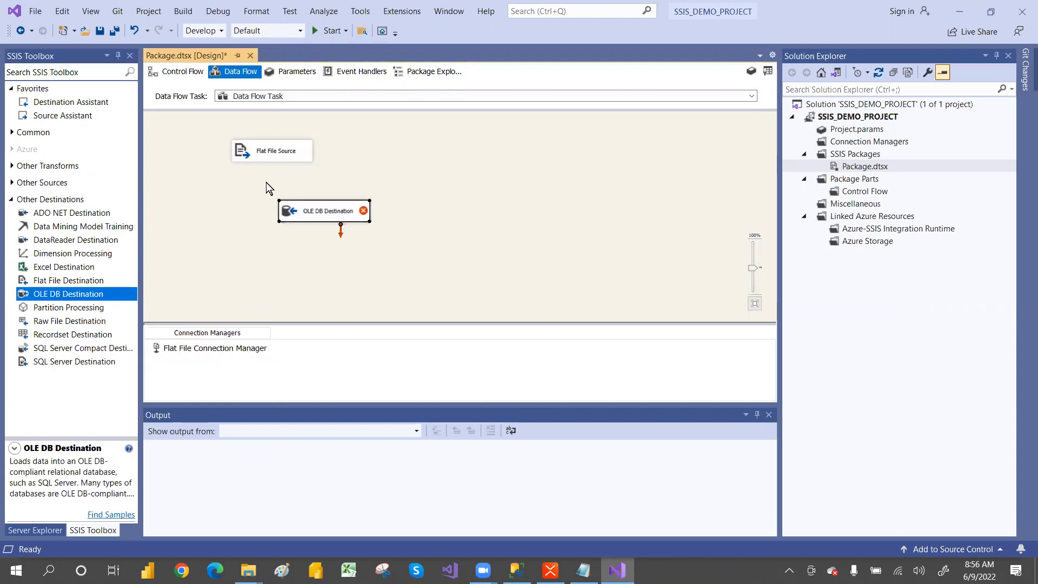
left_click(281, 154)
left_click_drag(278, 171, 326, 210)
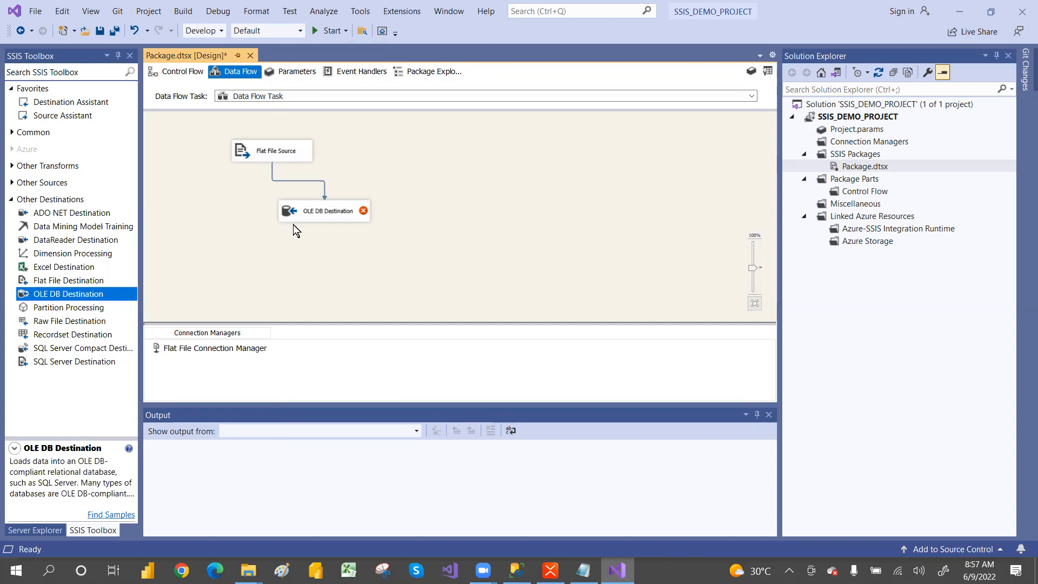
Start a new connection manager for the OLE DB Destination and delete the existing LocalHost.SSISDB data connection
double_click(362, 211)
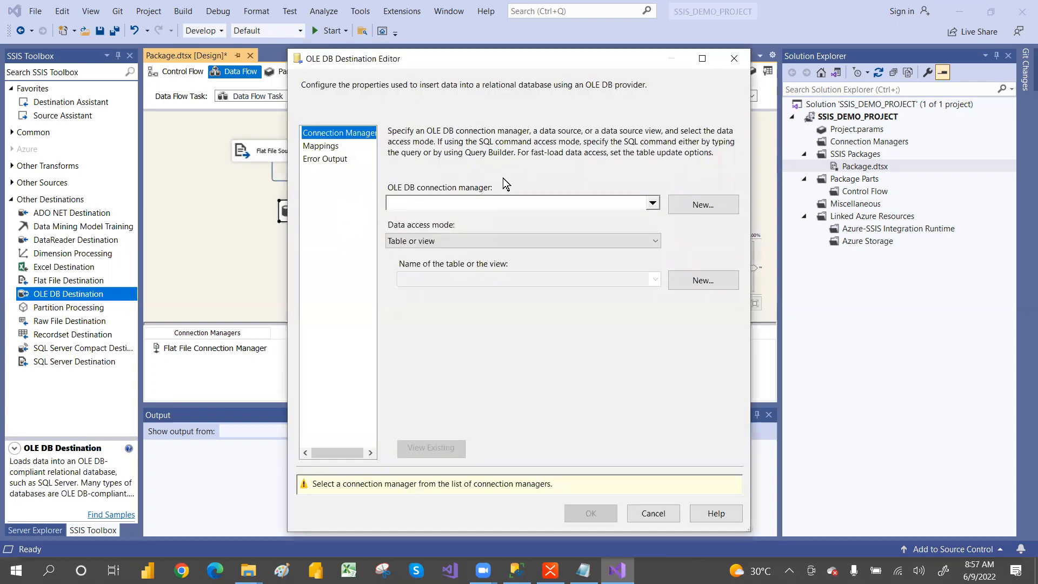
left_click(689, 205)
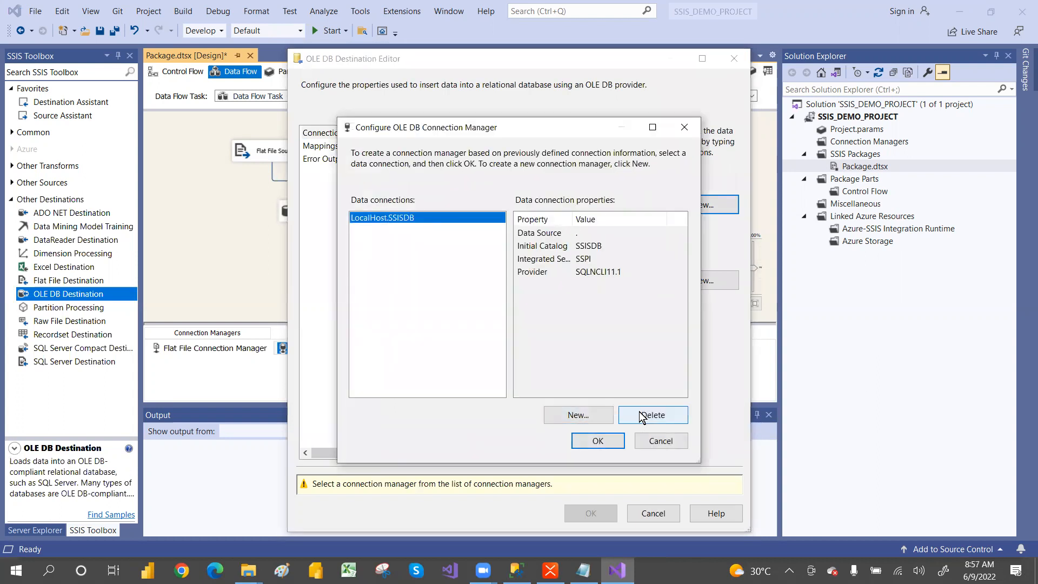
left_click(641, 415)
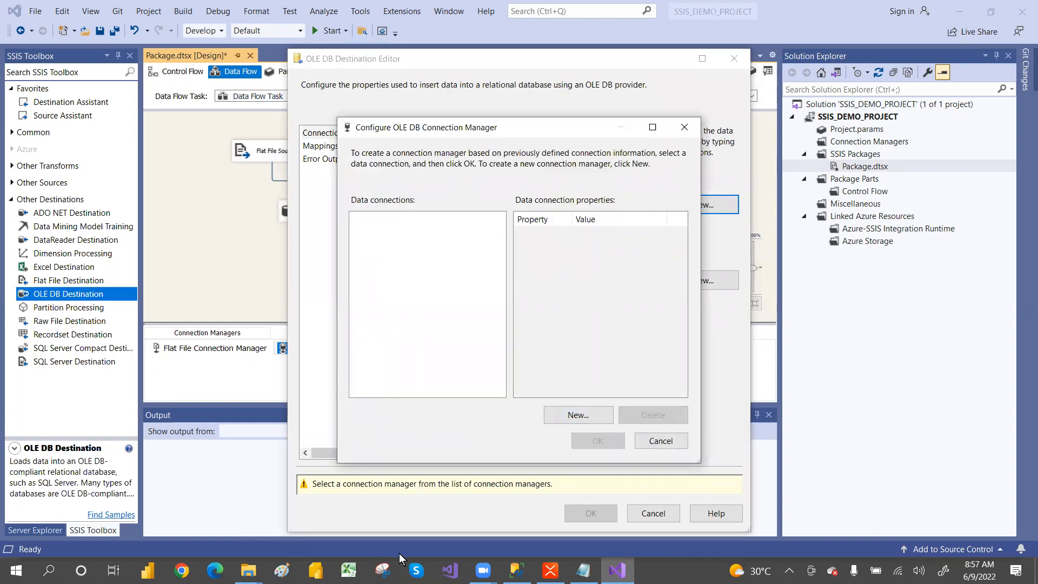
left_click(517, 570)
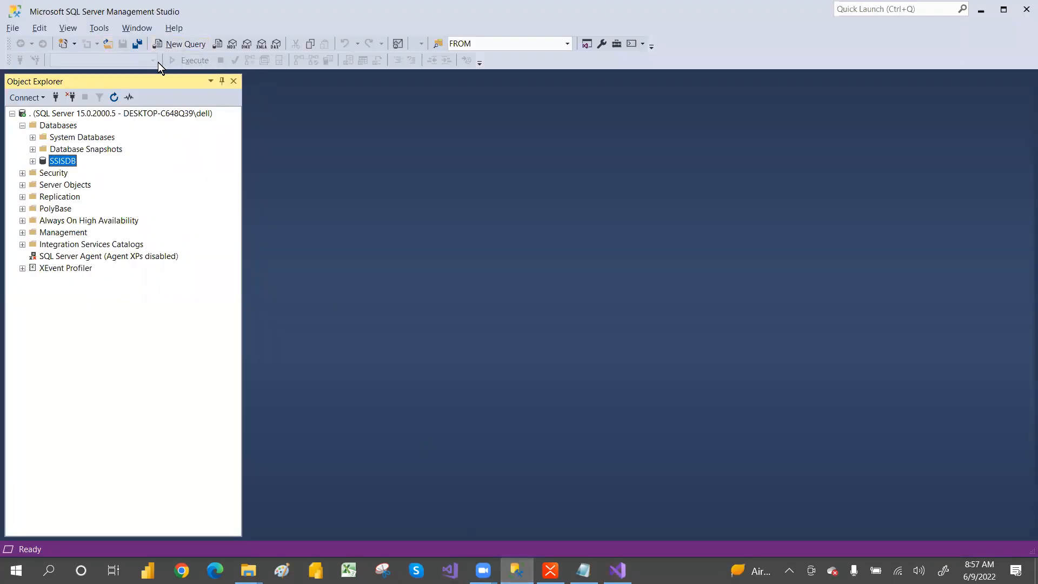
left_click(172, 43)
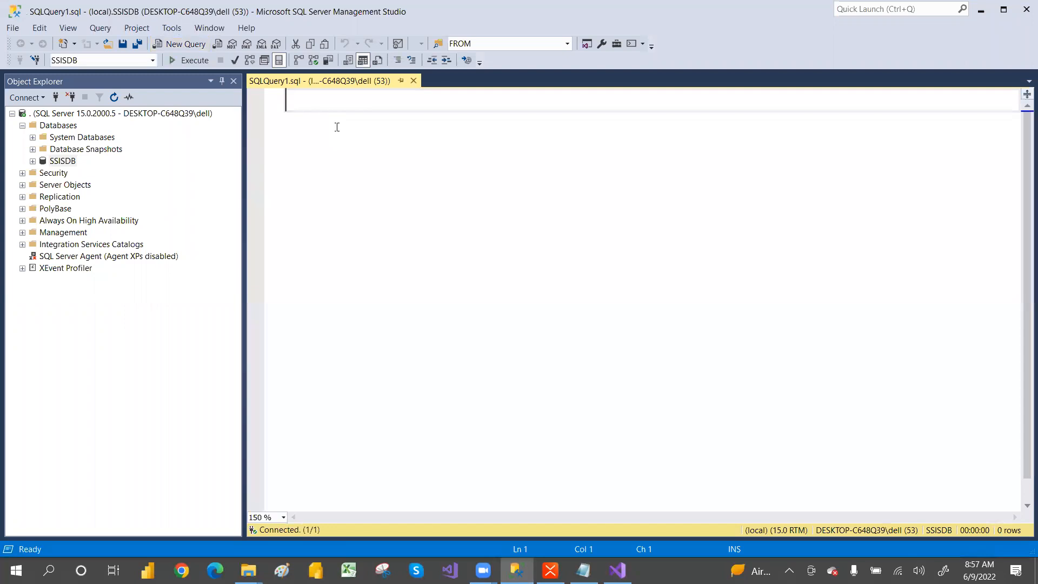
type("SELECT @@SER")
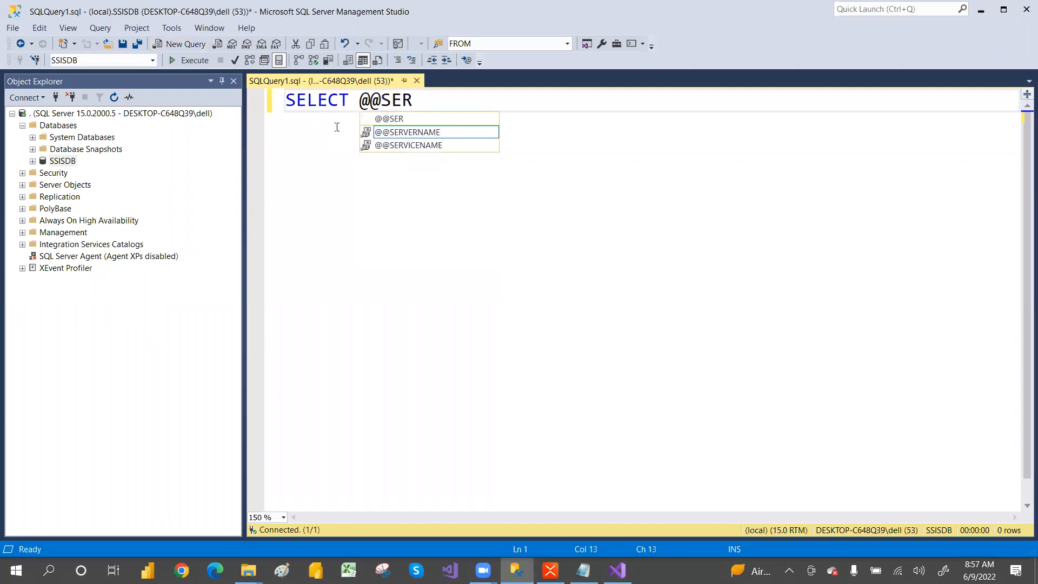
double_click(416, 132)
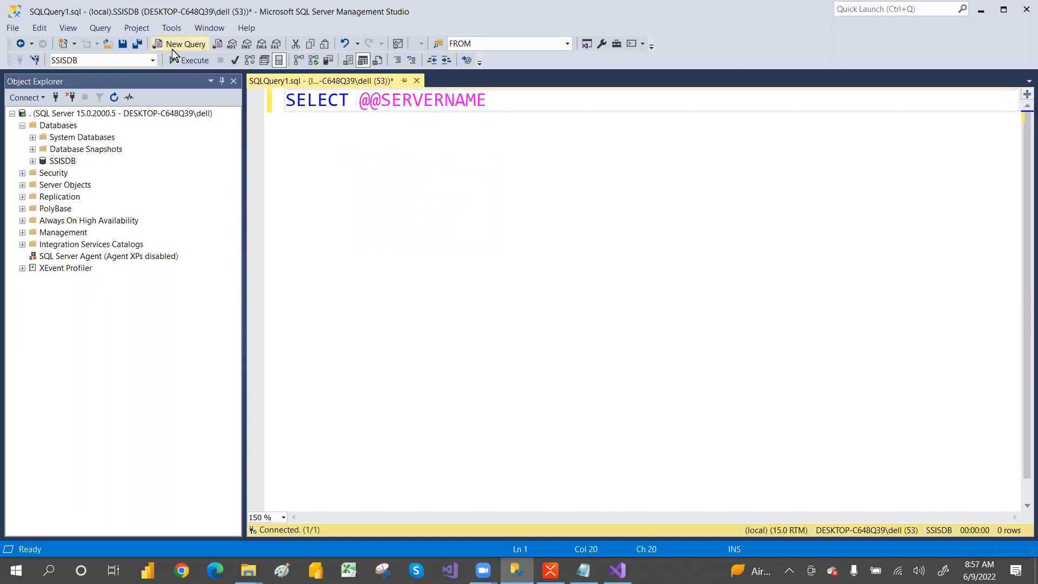
left_click(193, 60)
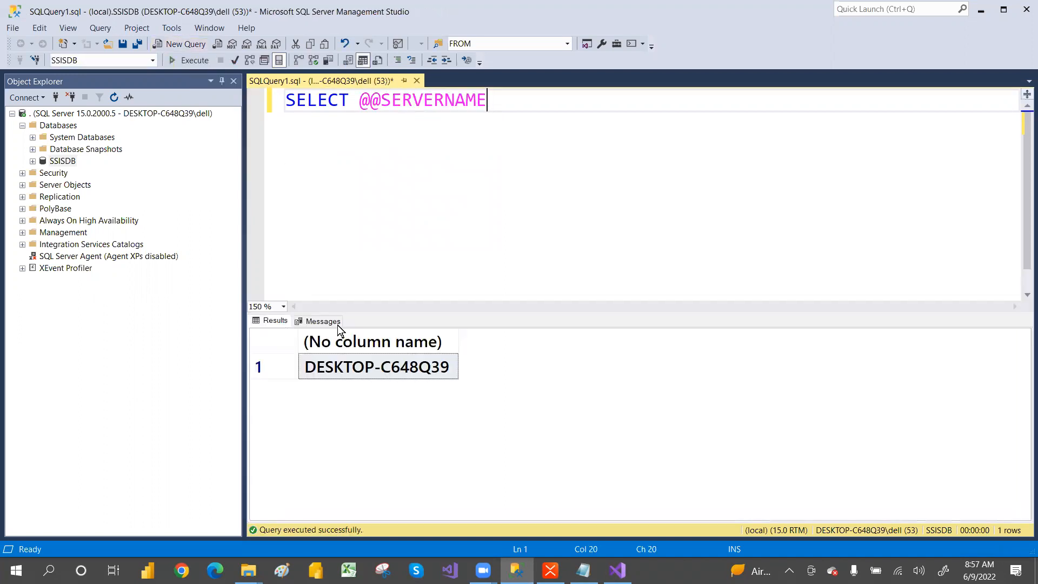
left_click(375, 372)
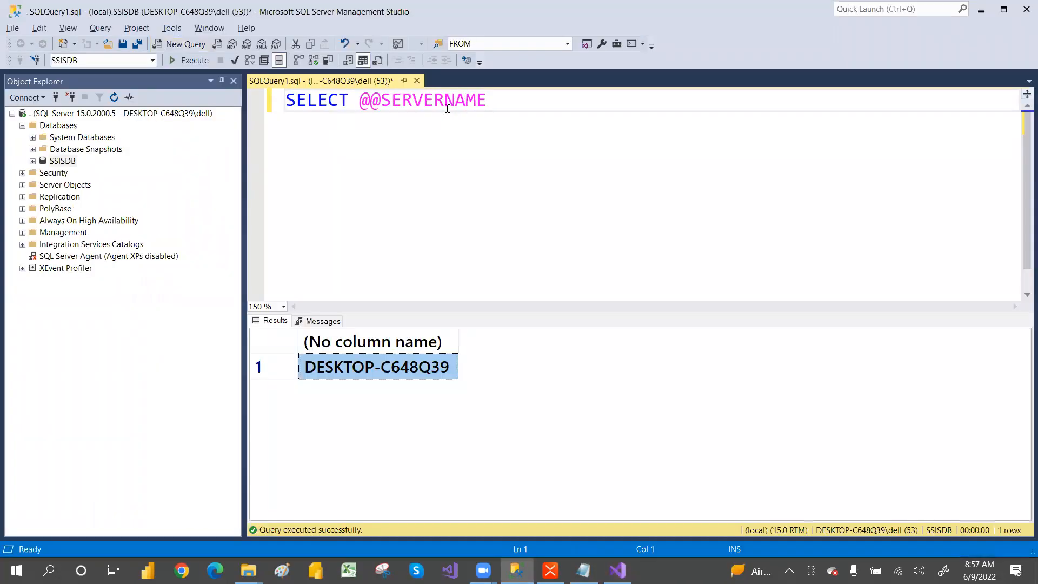
Back in Visual Studio, begin a new OLE DB data connection with server name "." and database SSISDB
key("alt+Tab")
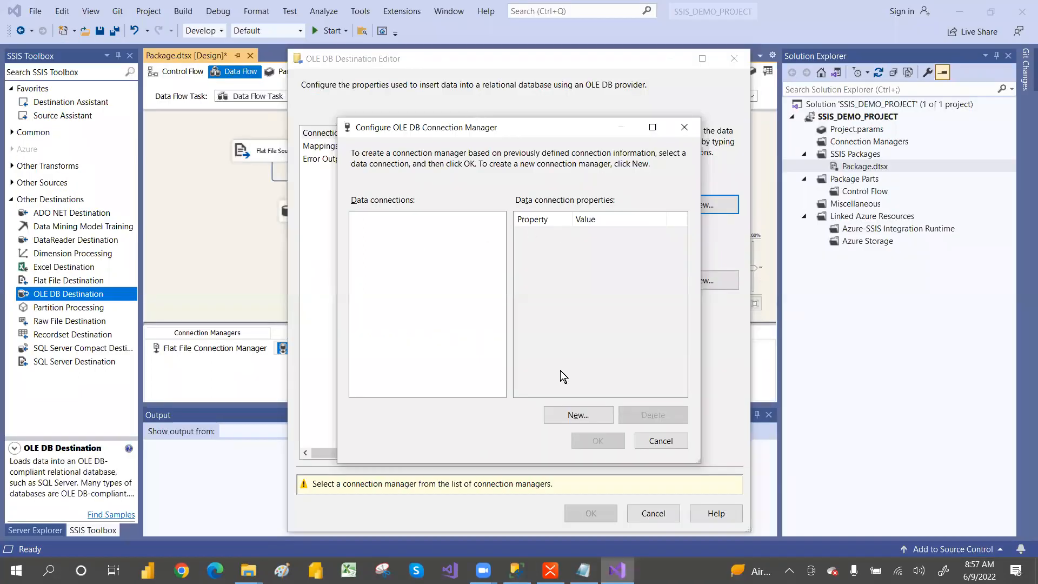
left_click(578, 415)
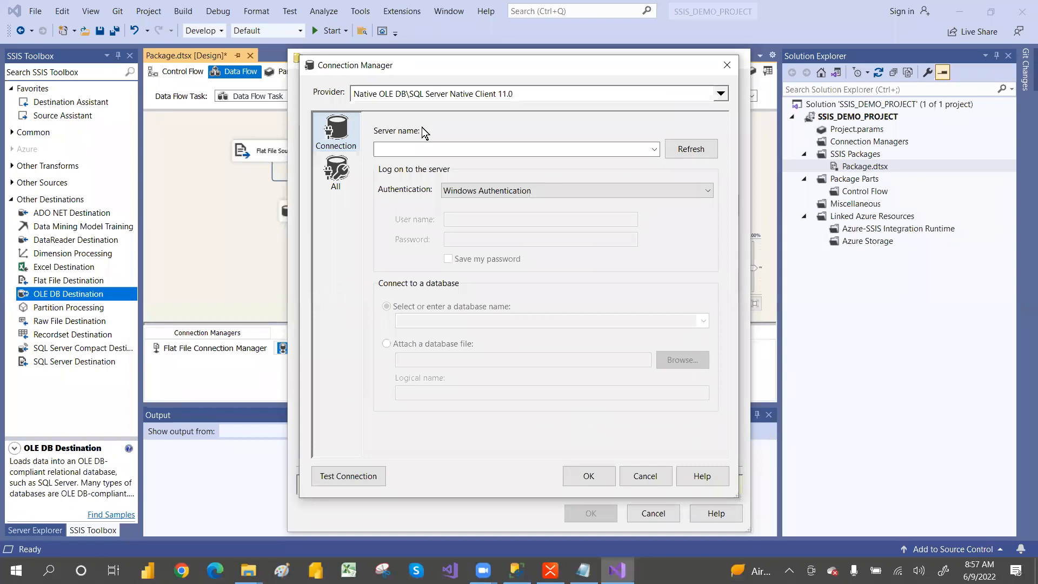
left_click(385, 147)
type(".")
left_click(704, 320)
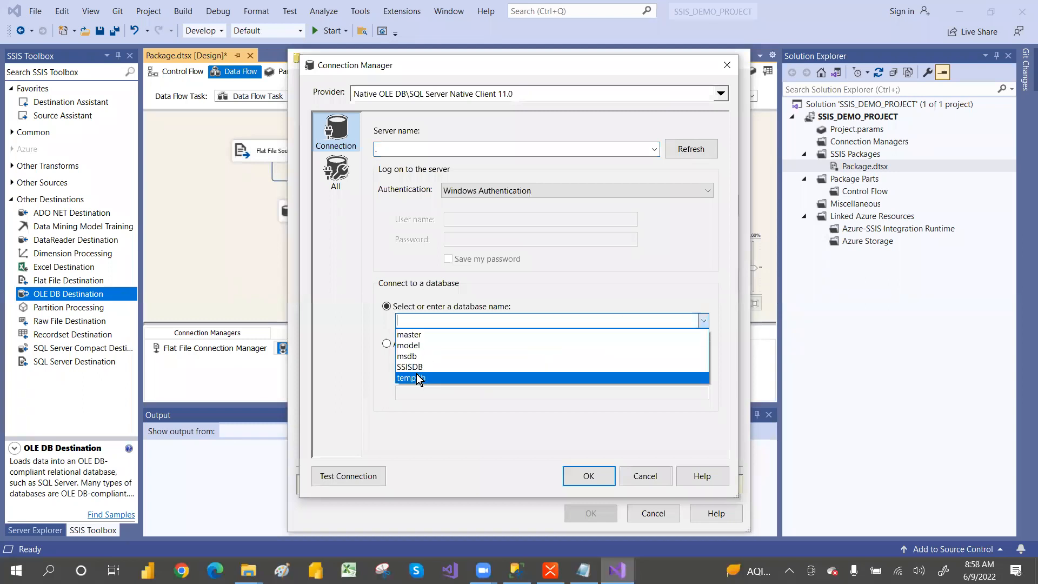
left_click(430, 366)
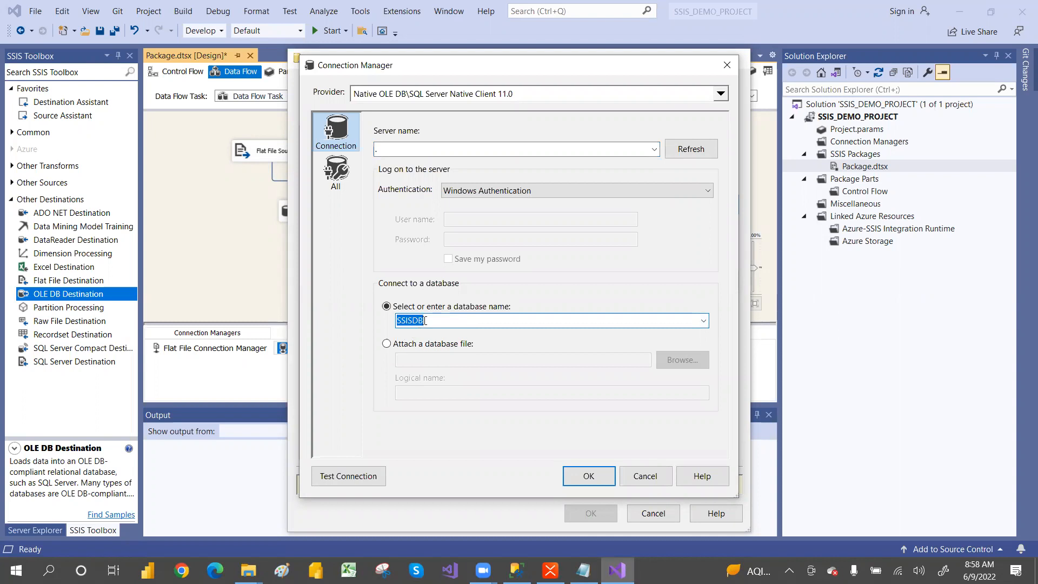
In SQL Server Management Studio, add the statement CREATE DATABASE TEST below the server name query and try to execute only that statement
key("alt+Tab")
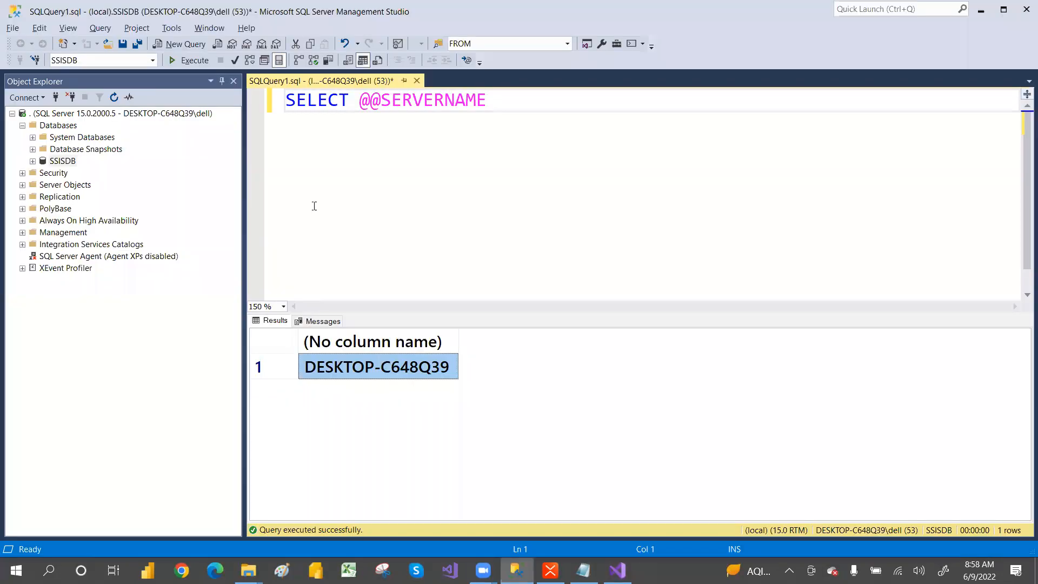
left_click(505, 97)
key("Return")
key("Return")
type("CREATE DAT")
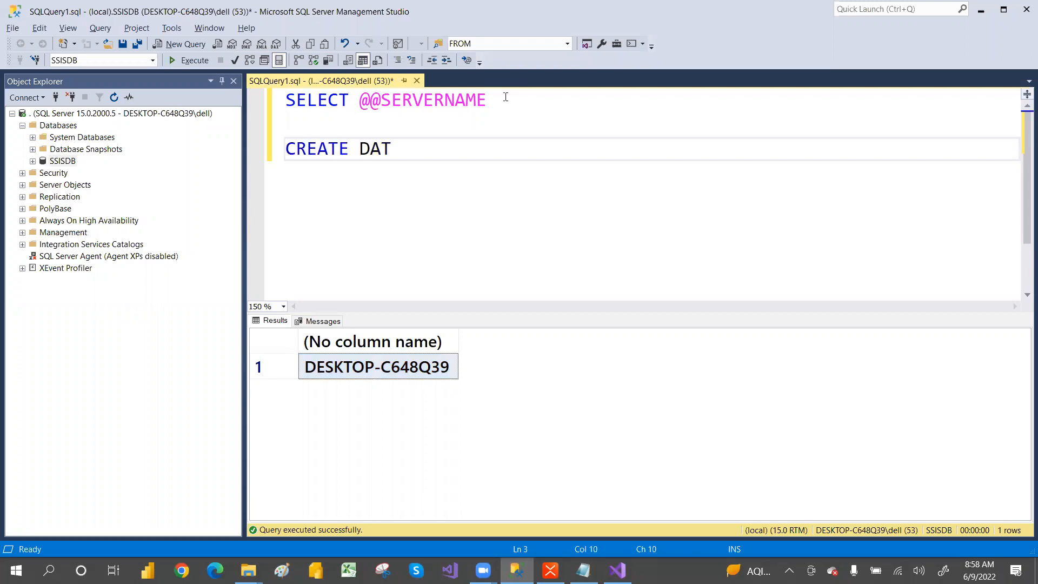
type("ABASE TEST")
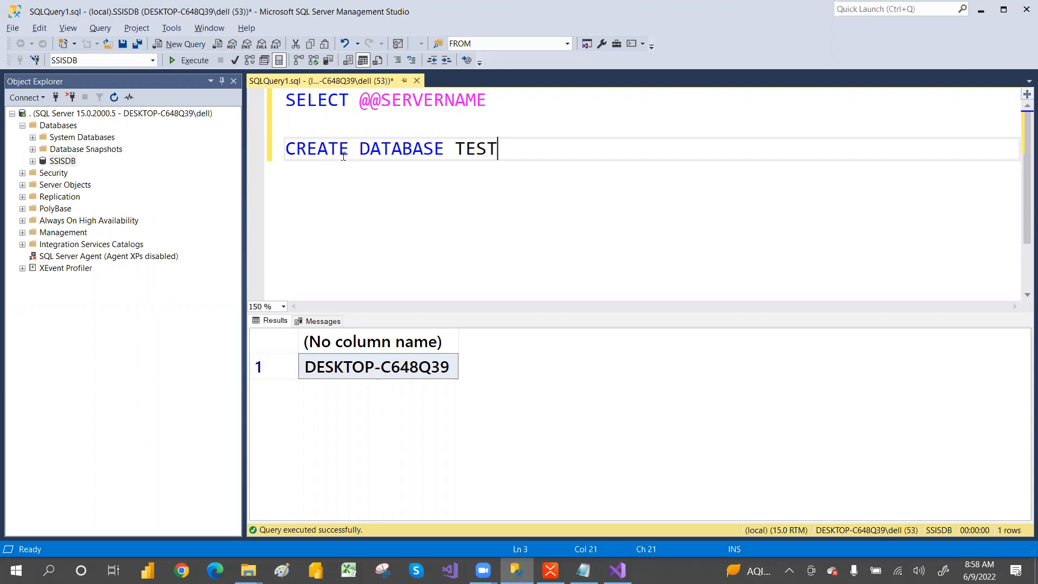
left_click_drag(286, 148, 592, 144)
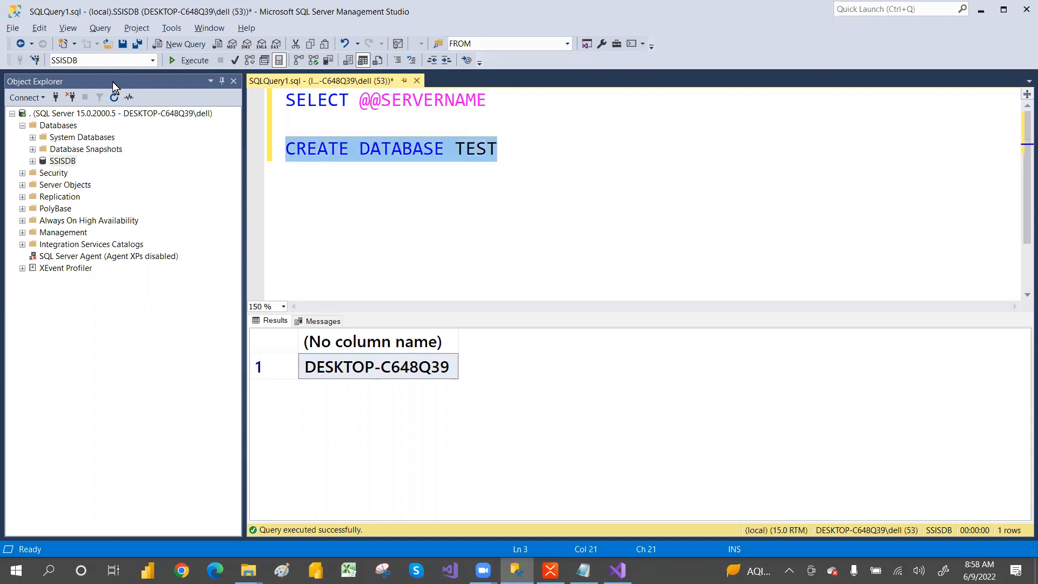
left_click(190, 63)
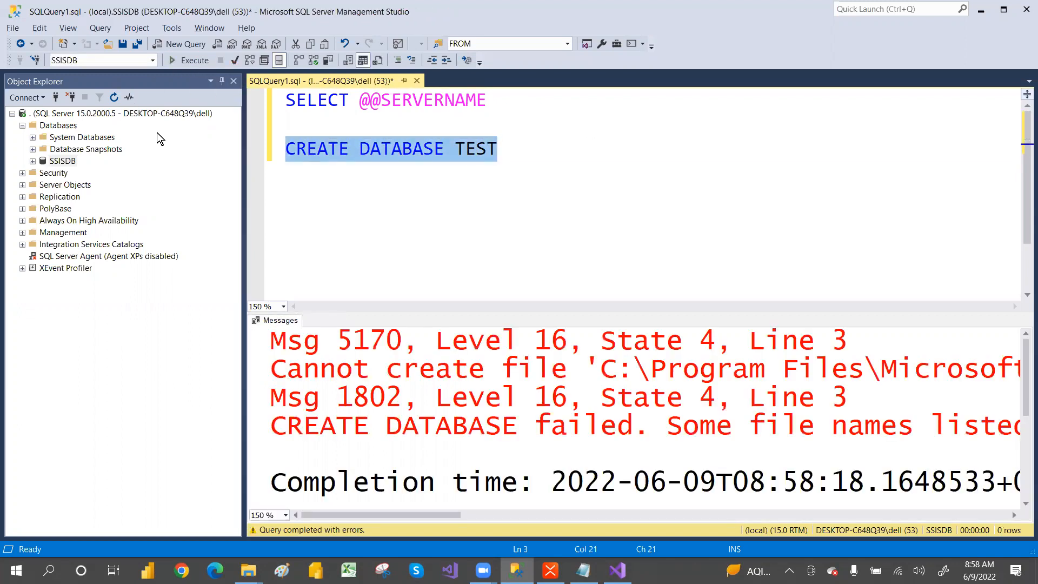
Switch the query's database to master and try to execute the whole script again
left_click(513, 146)
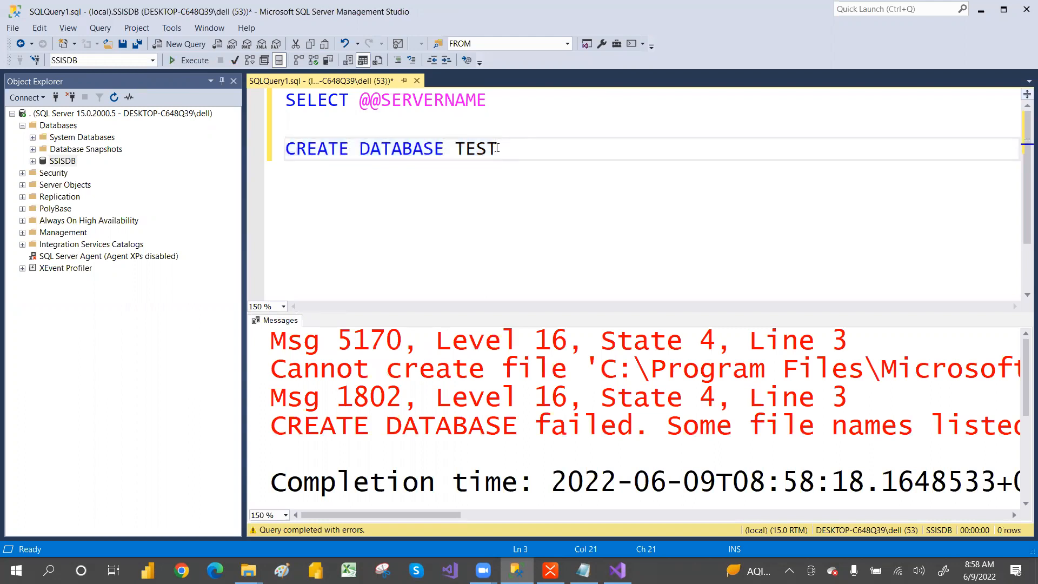
left_click(153, 61)
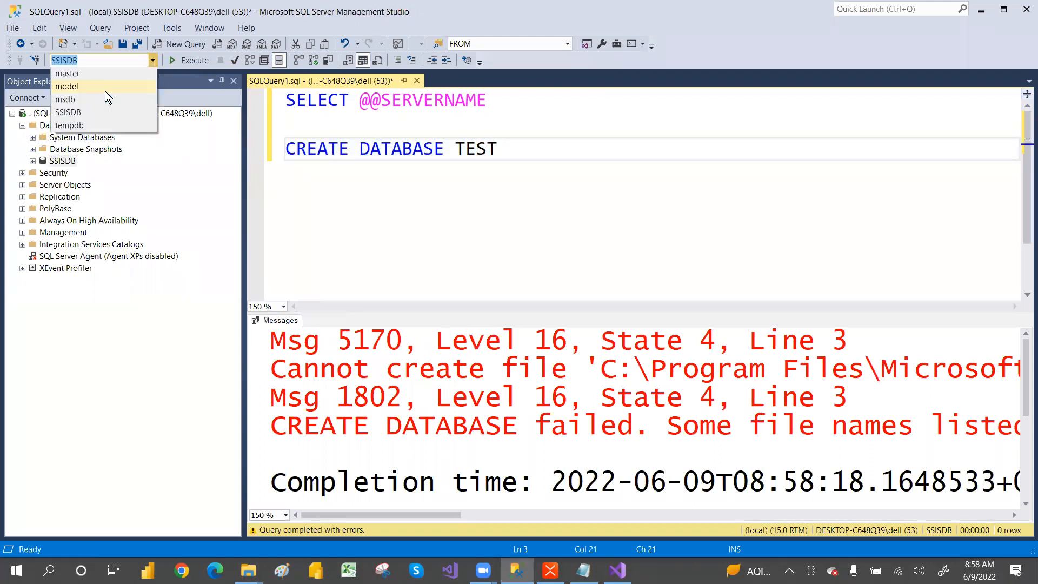
left_click(78, 76)
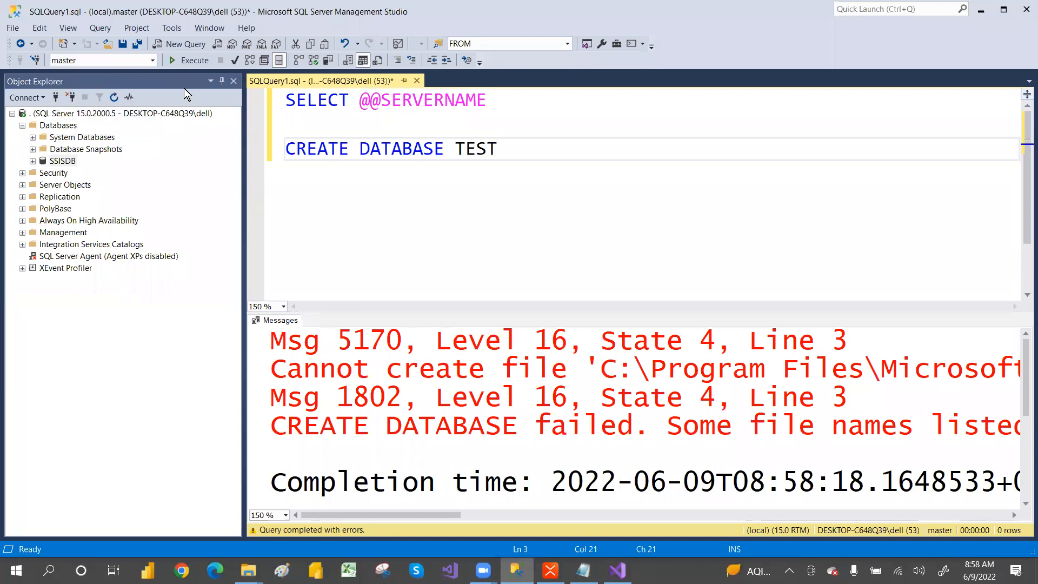
left_click(194, 60)
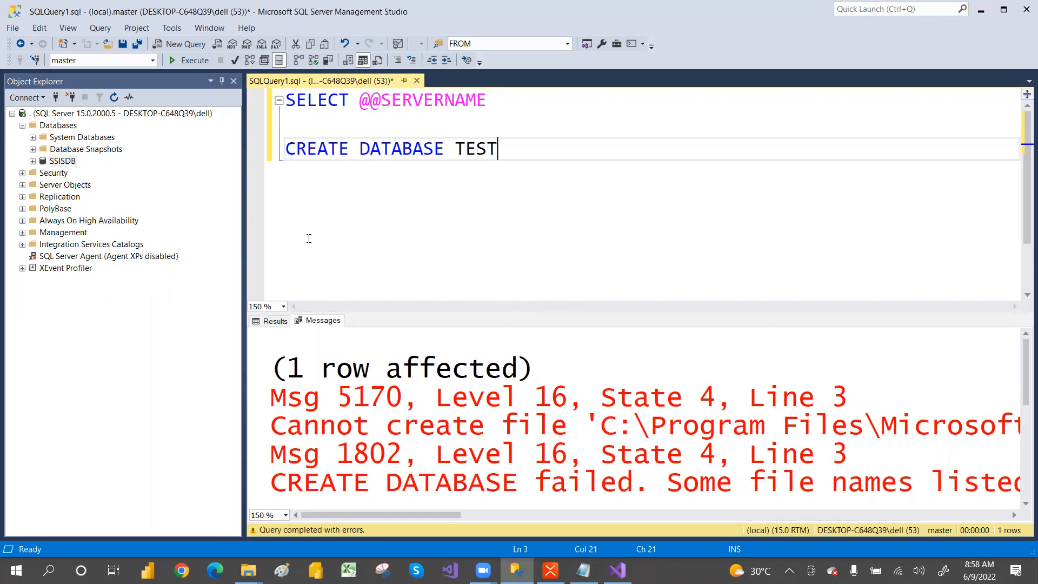
Refresh the Databases folder in Object Explorer and look at the contents of the SSISDB database
left_click(58, 126)
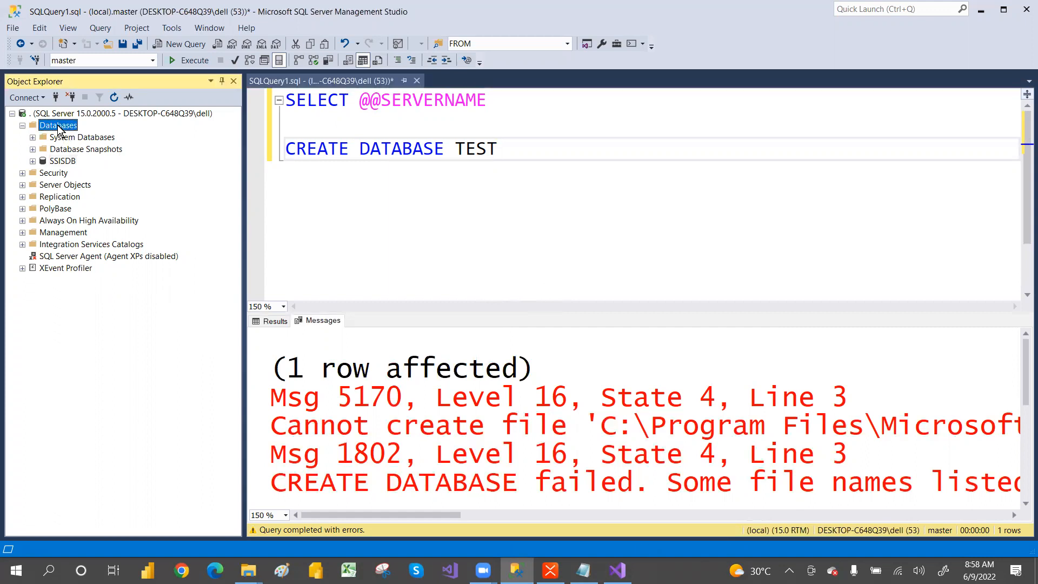
right_click(58, 127)
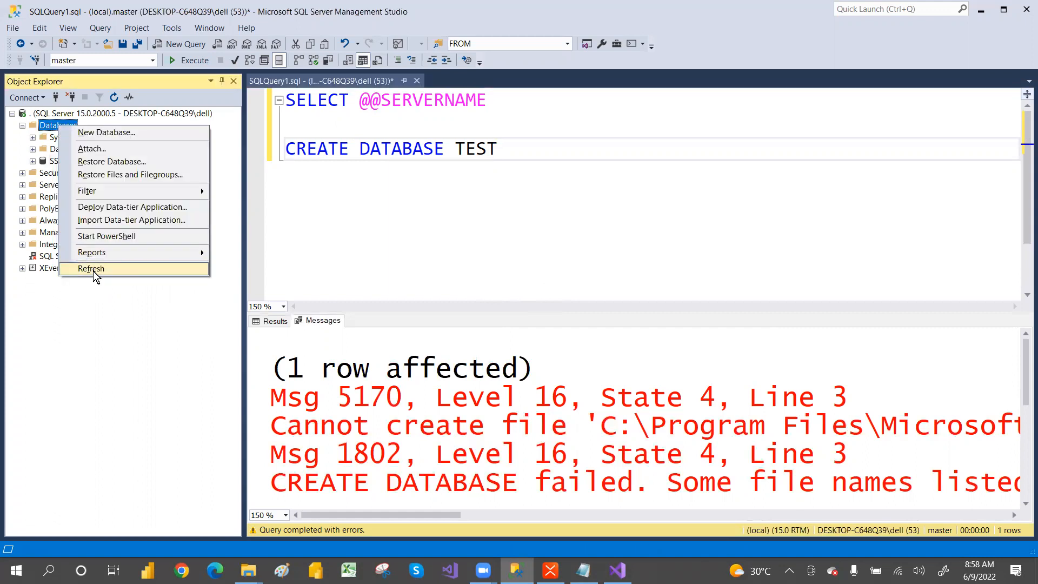
left_click(92, 269)
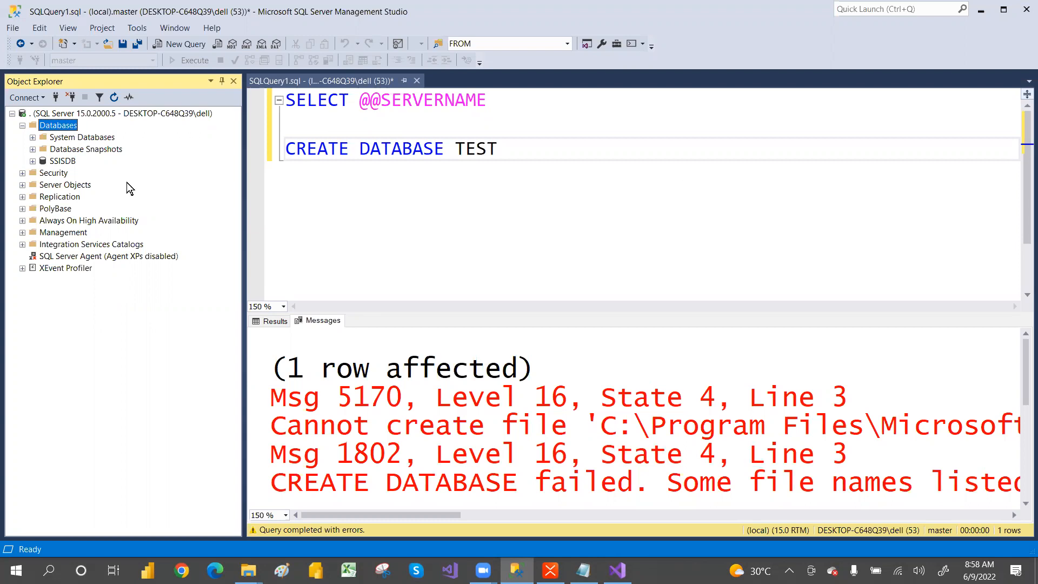
left_click(32, 161)
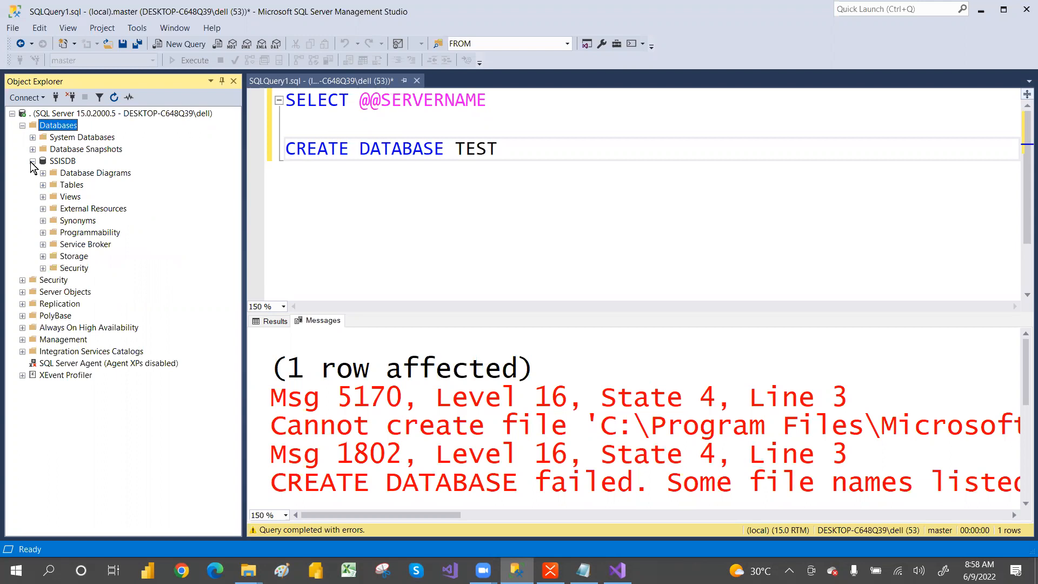
left_click(33, 161)
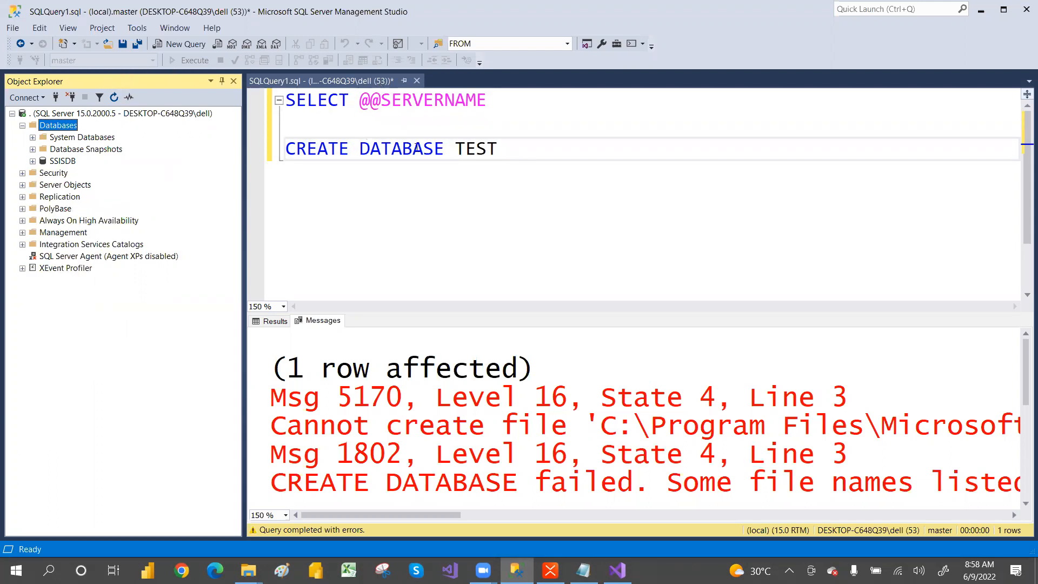
left_click_drag(498, 149, 241, 147)
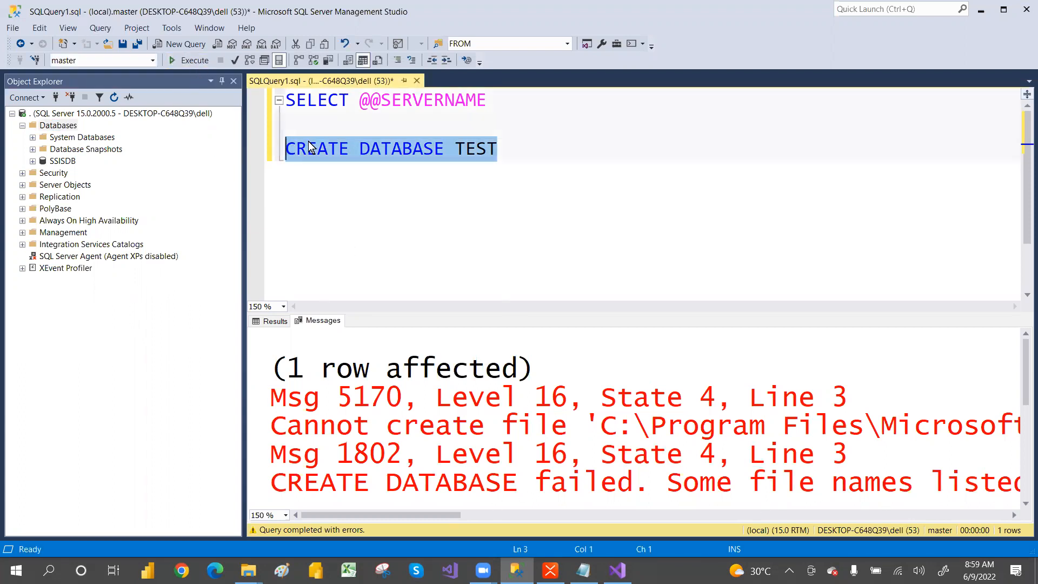
left_click(391, 154)
left_click_drag(285, 149, 549, 153)
key("Escape")
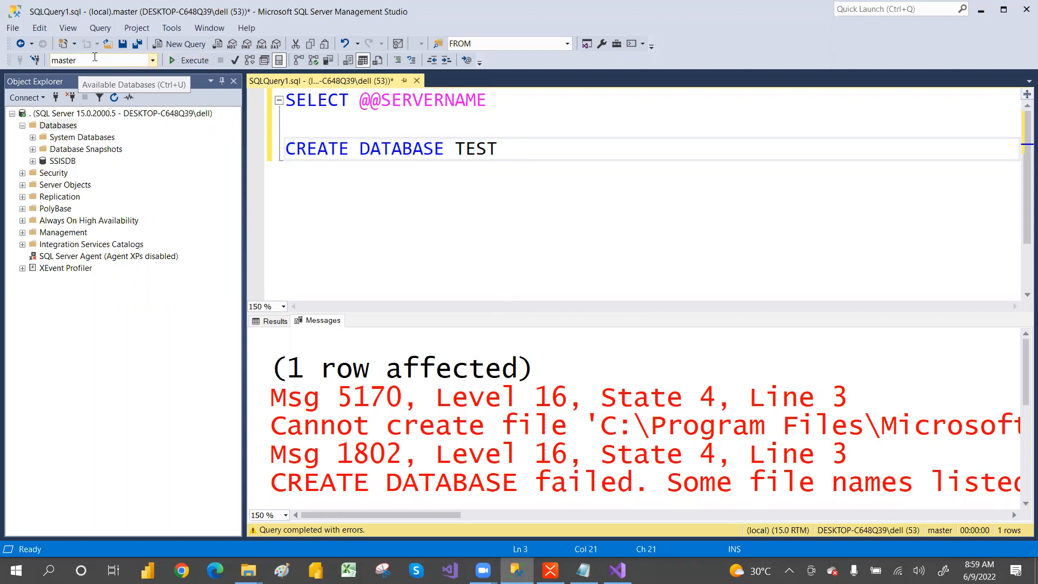
triple_click(381, 147)
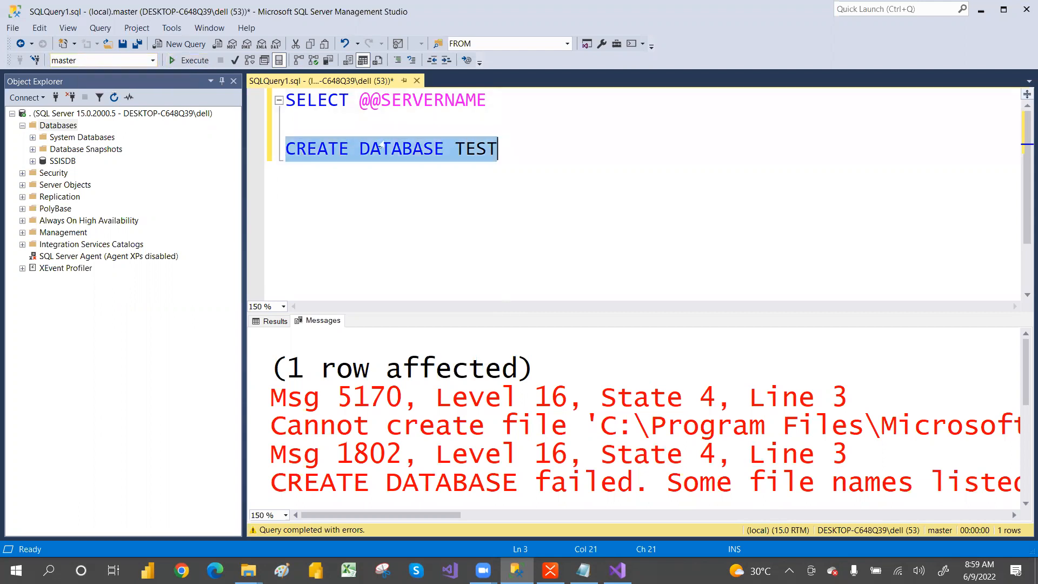
left_click(33, 161)
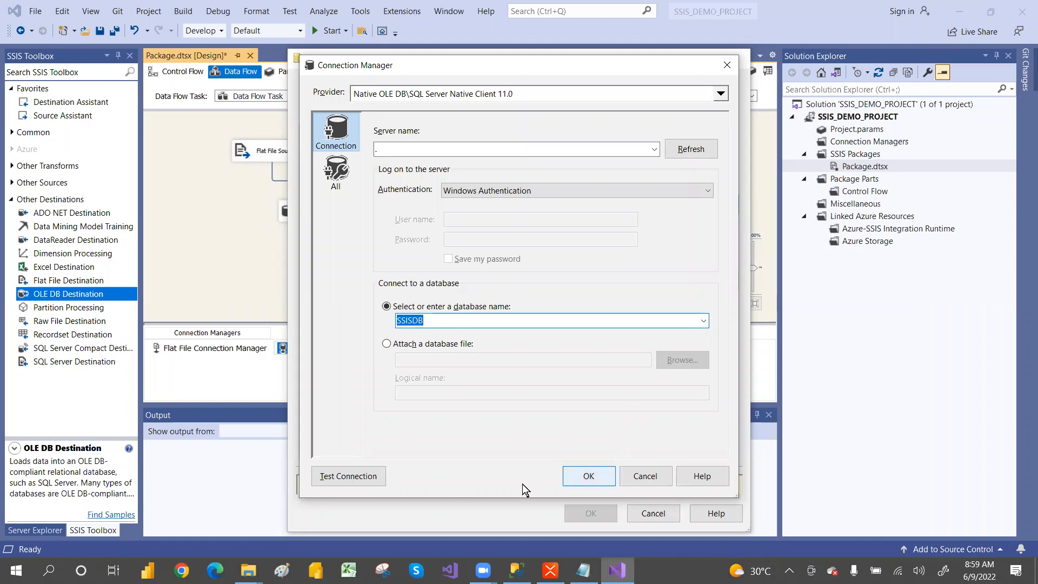
Back in Visual Studio, test the connection to SSISDB and accept it as the OLE DB Destination's connection manager
left_click(369, 483)
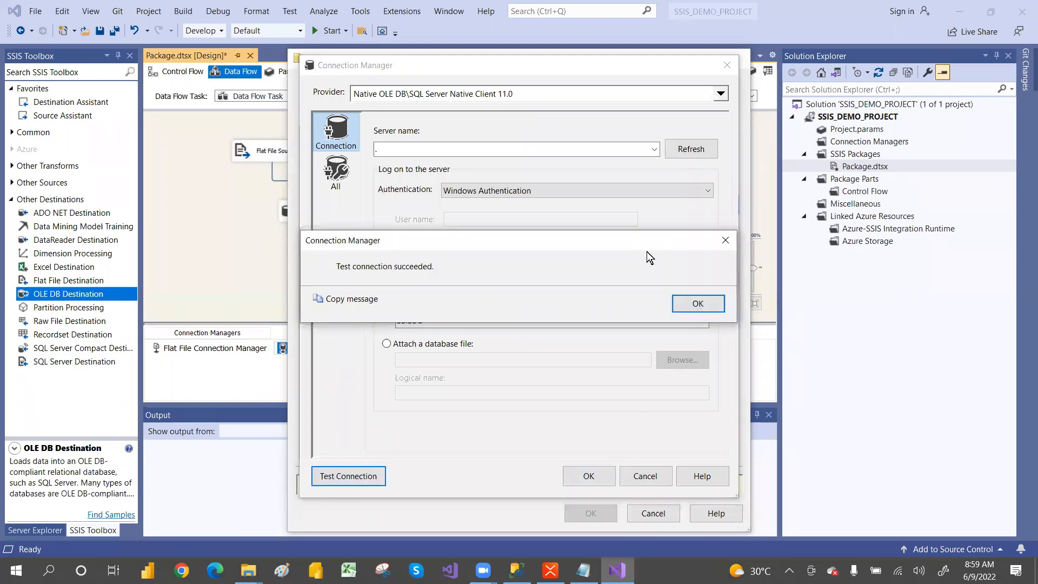
left_click(711, 301)
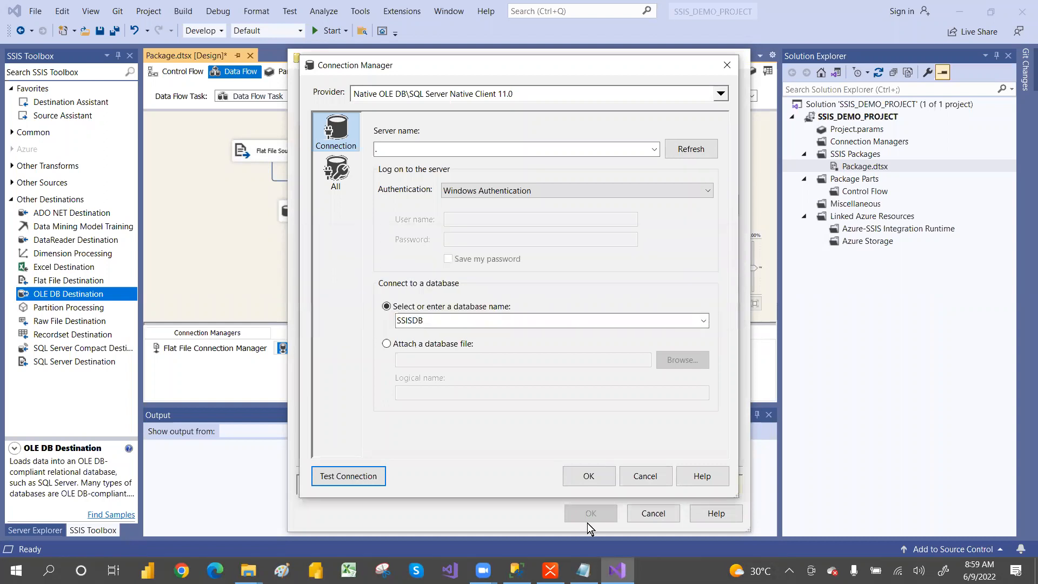
left_click(602, 483)
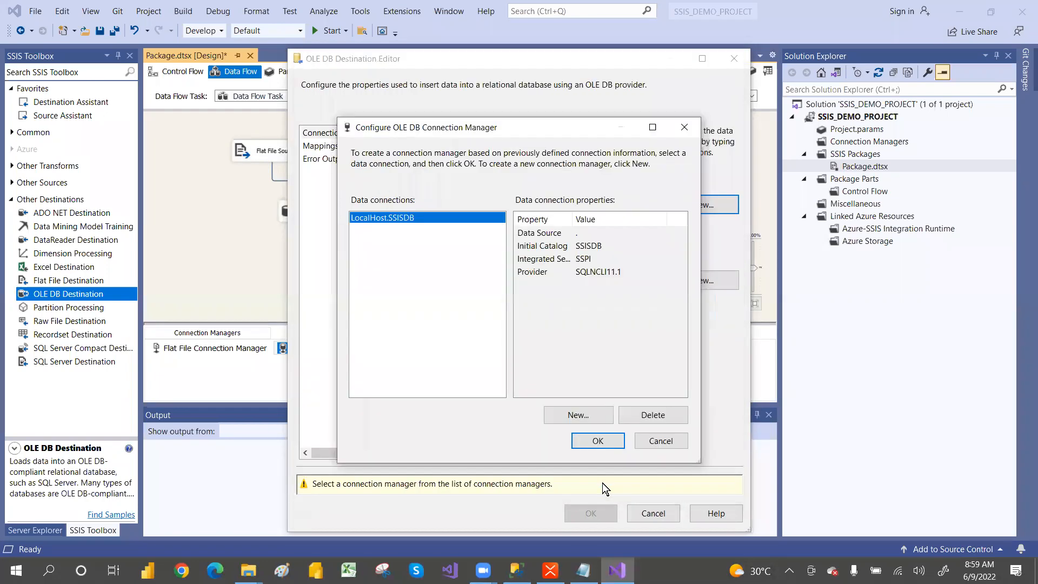
left_click(598, 440)
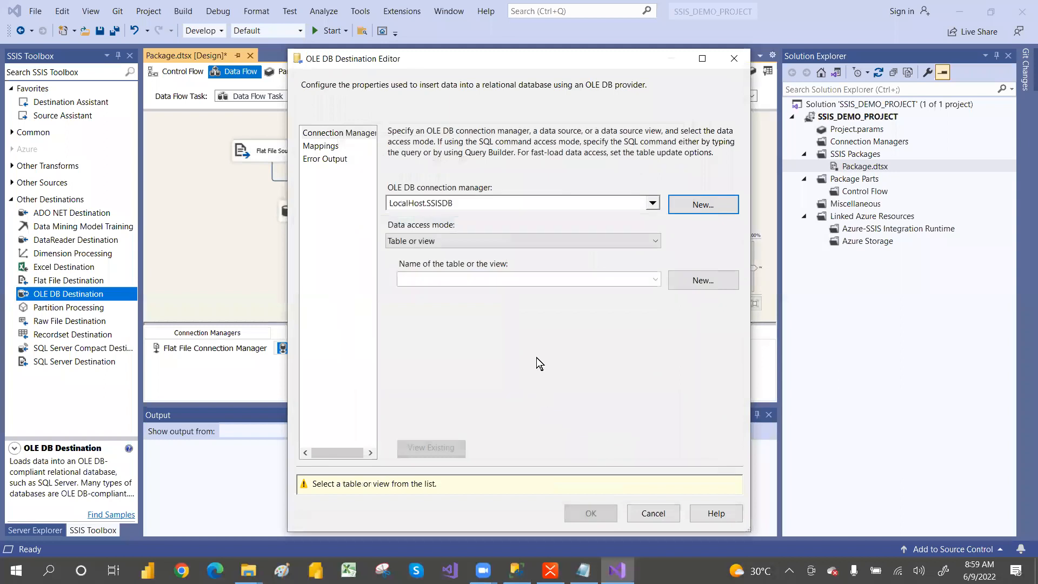
Create a new destination table named TBL_EMP from the generated CREATE TABLE statement with its ID, NAME and SAL columns
left_click(699, 281)
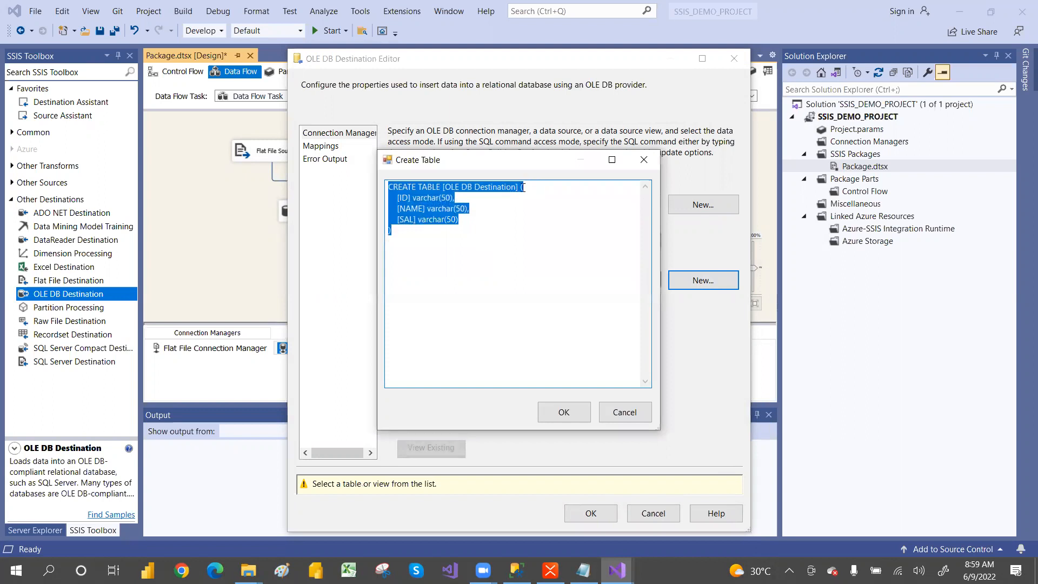
left_click(517, 188)
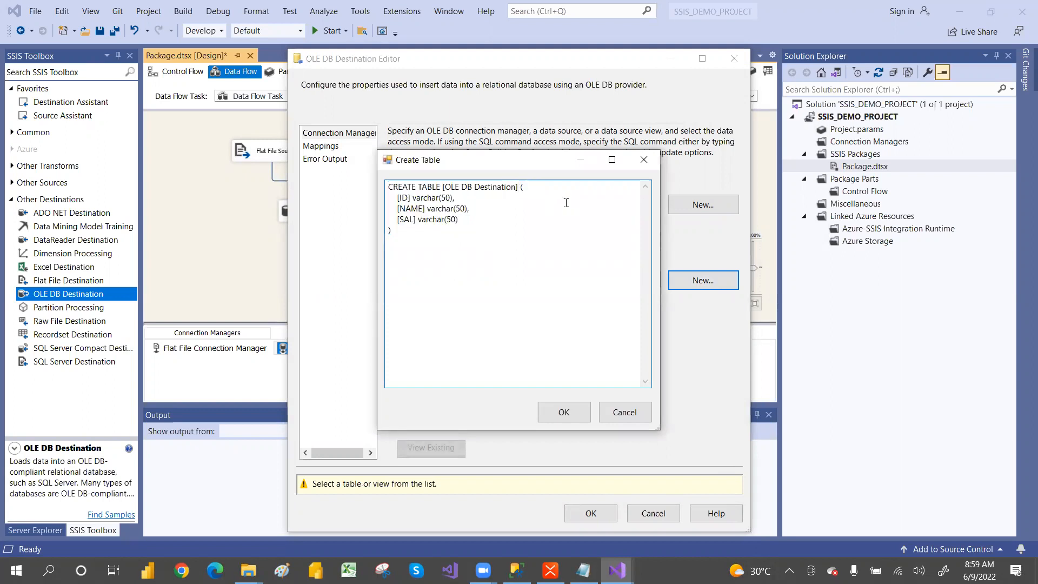
key("BackSpace")
key("BackSpace")
key("BackSpace")
key("BackSpace")
key("BackSpace")
key("BackSpace")
key("BackSpace")
key("BackSpace")
key("BackSpace")
key("BackSpace")
key("BackSpace")
key("BackSpace")
key("BackSpace")
key("BackSpace")
key("BackSpace")
key("BackSpace")
key("BackSpace")
type("TBL_EM")
left_click(562, 413)
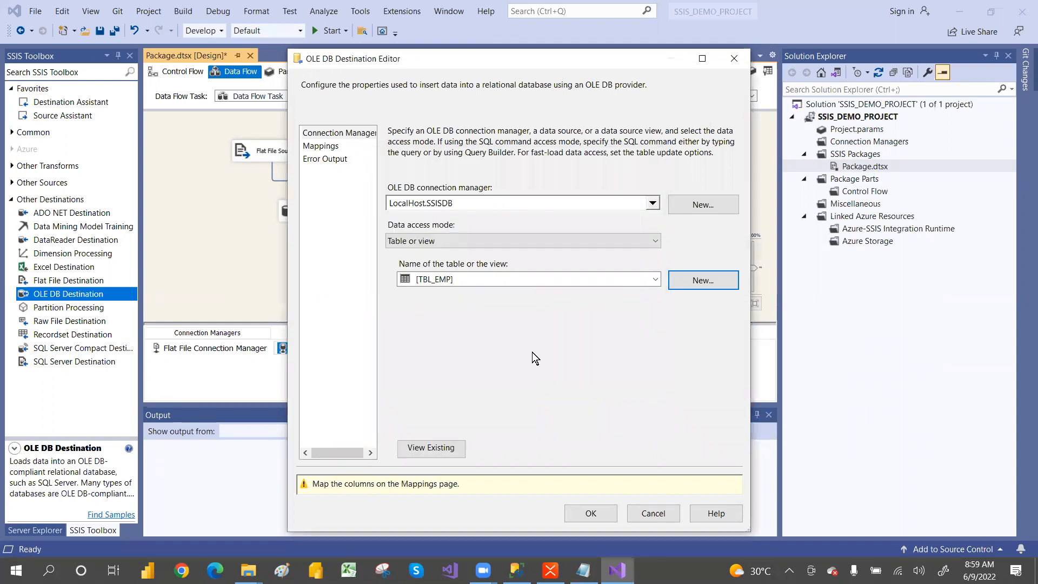
Map the input columns to the destination columns and review the ID, NAME and SAL pairs
left_click(327, 148)
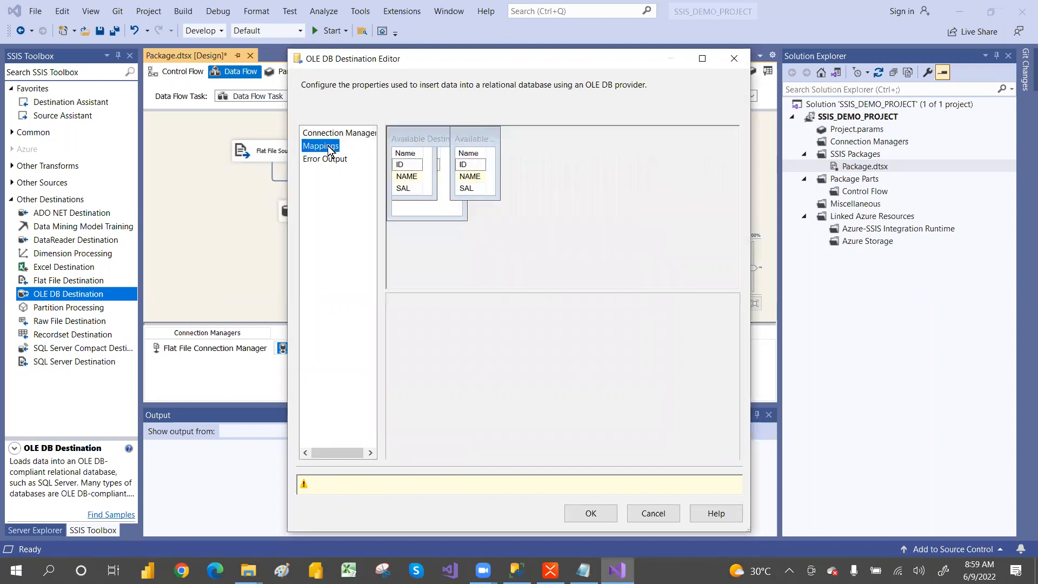
key("ctrl+1")
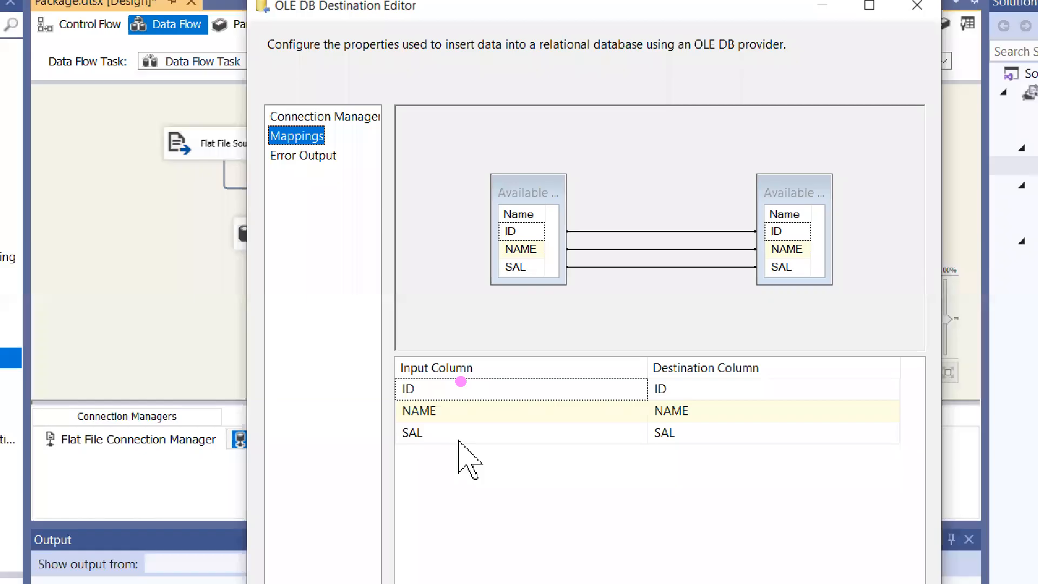
mouse_move(362, 345)
left_mouse_down()
mouse_move(446, 376)
mouse_move(587, 472)
left_mouse_up()
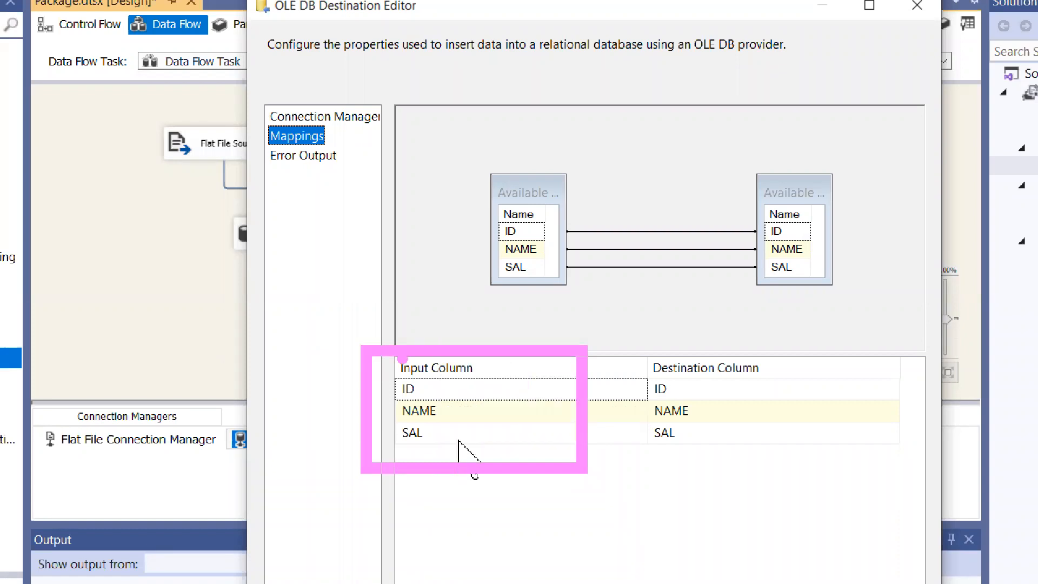
mouse_move(637, 344)
left_mouse_down()
mouse_move(664, 371)
mouse_move(800, 447)
left_mouse_up()
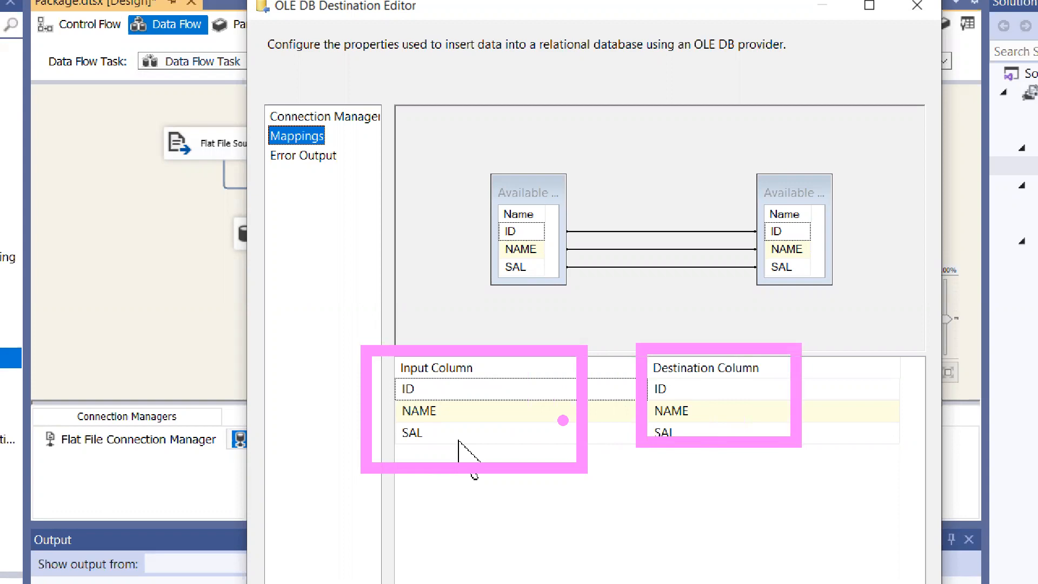
key("Escape")
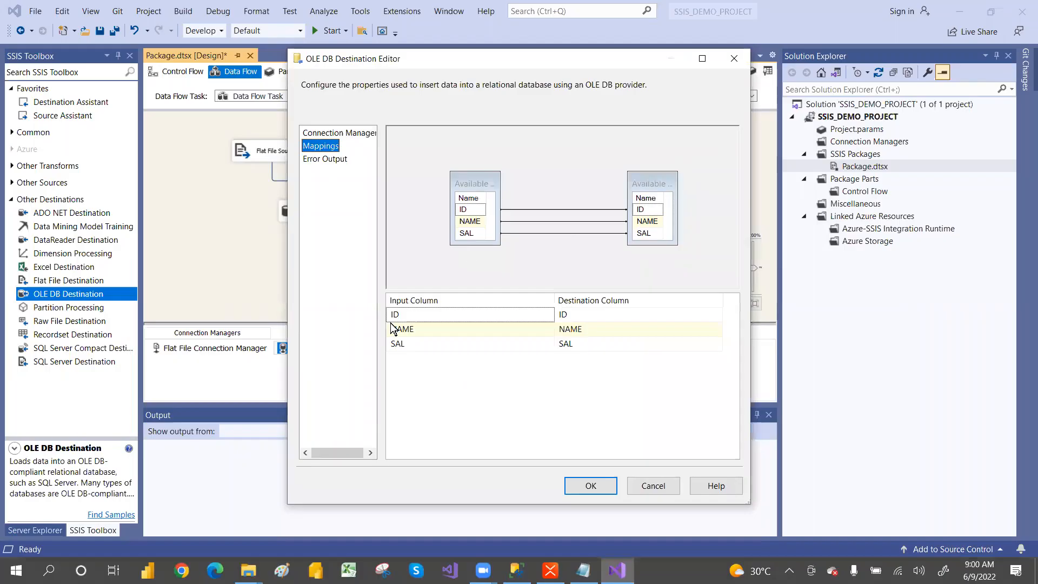
Try setting the SAL destination column's input to <ignore>, and map it back to the SAL input column
left_click(426, 348)
left_click(479, 349)
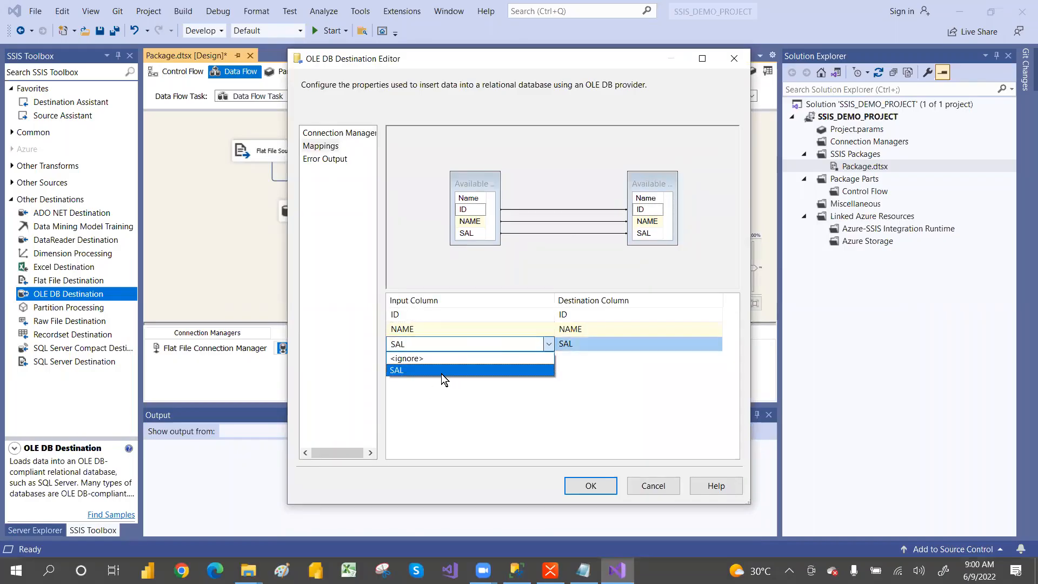
left_click(435, 361)
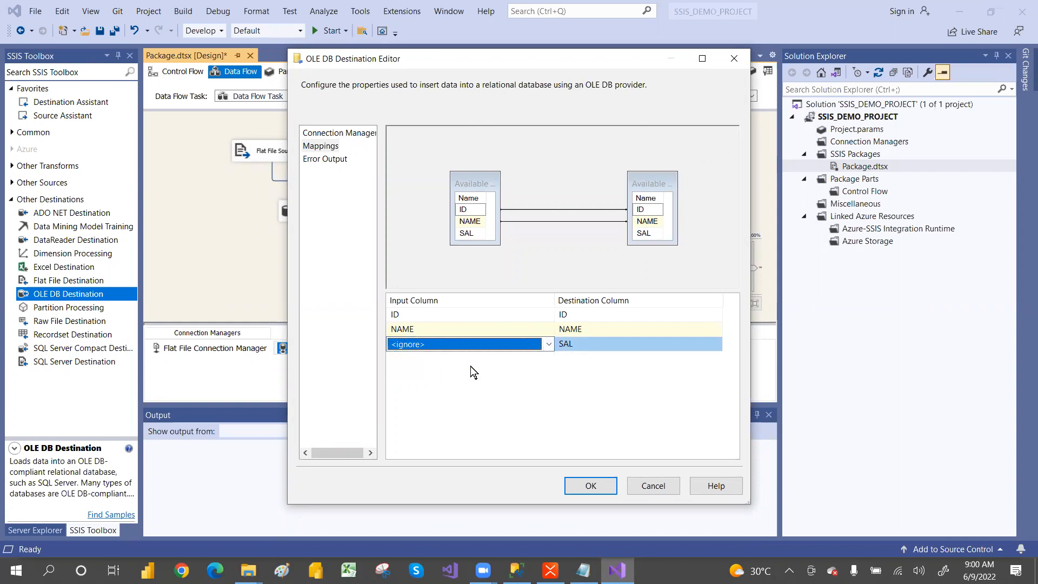
left_click(457, 329)
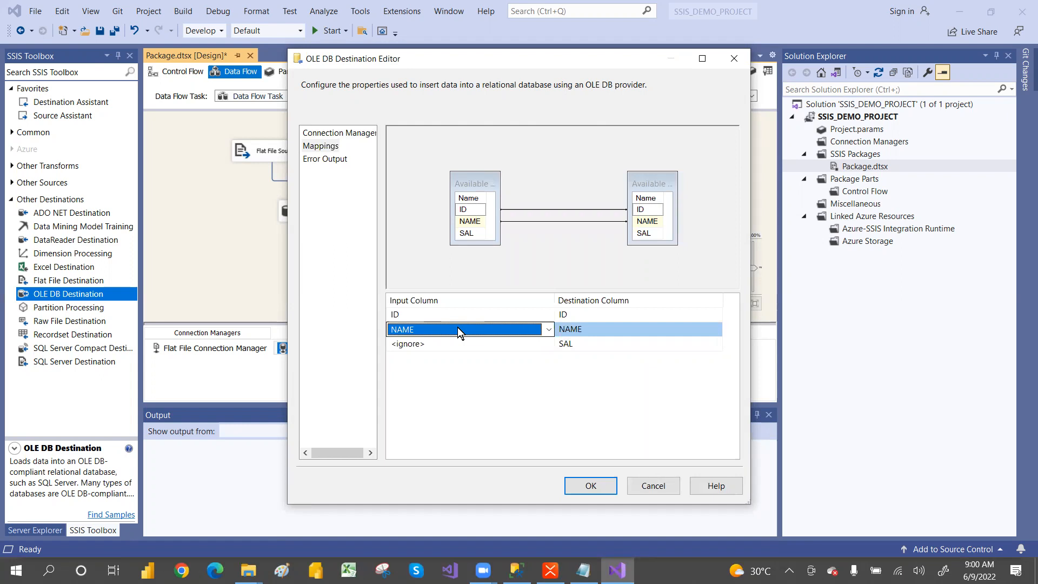
left_click(433, 345)
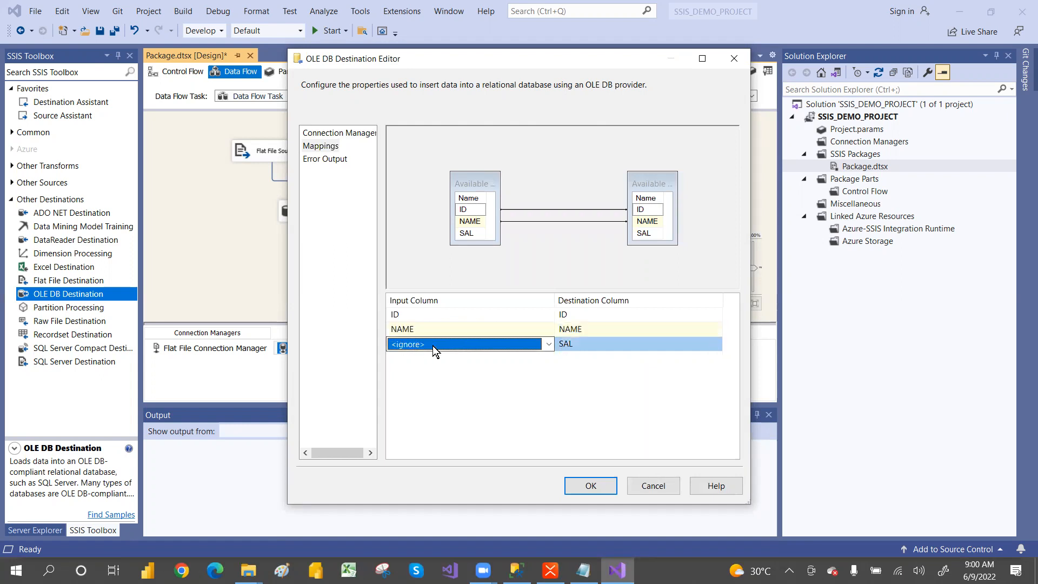
left_click(449, 342)
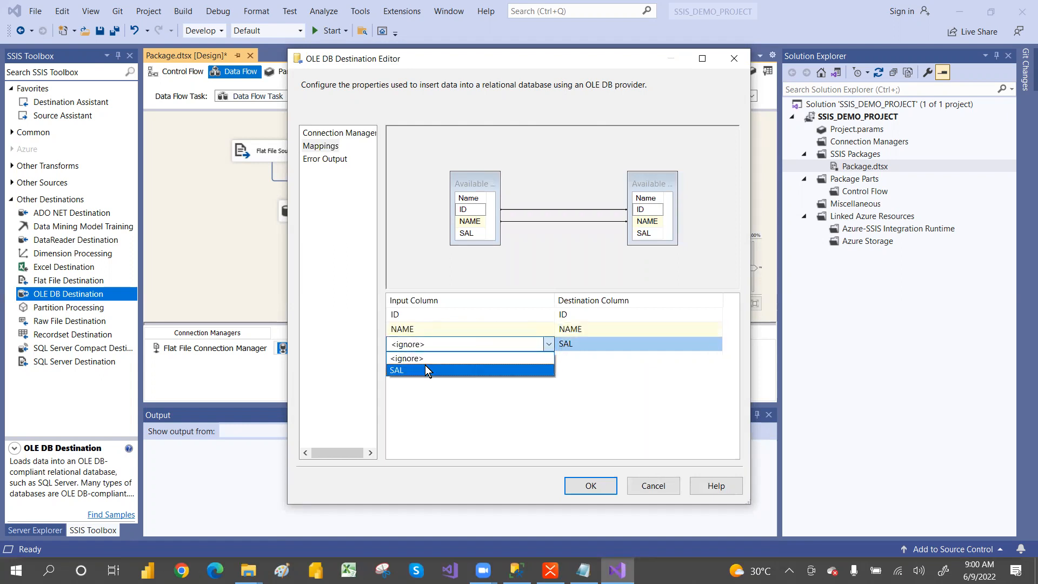
left_click(425, 366)
mouse_move(573, 343)
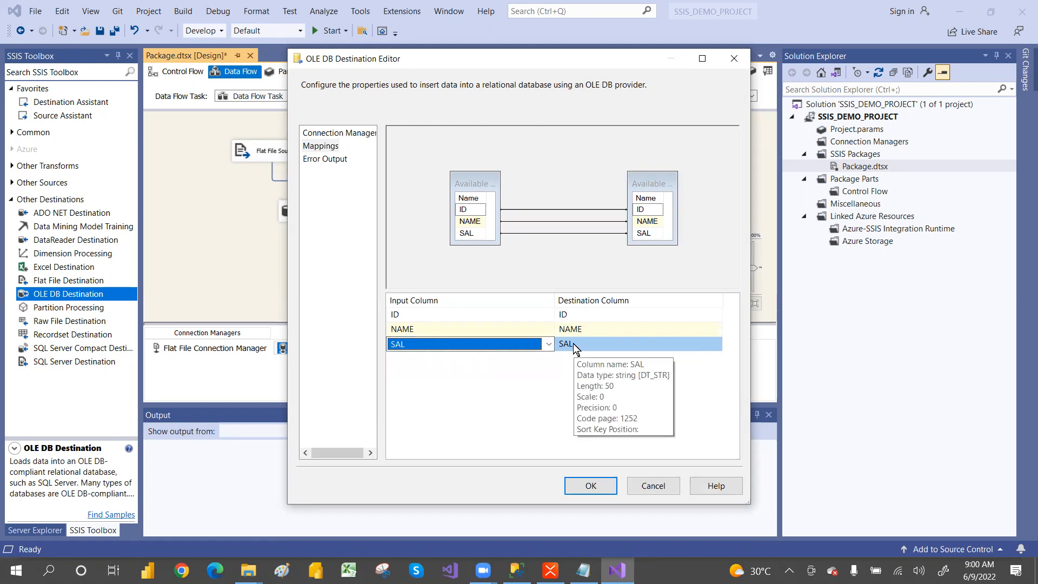
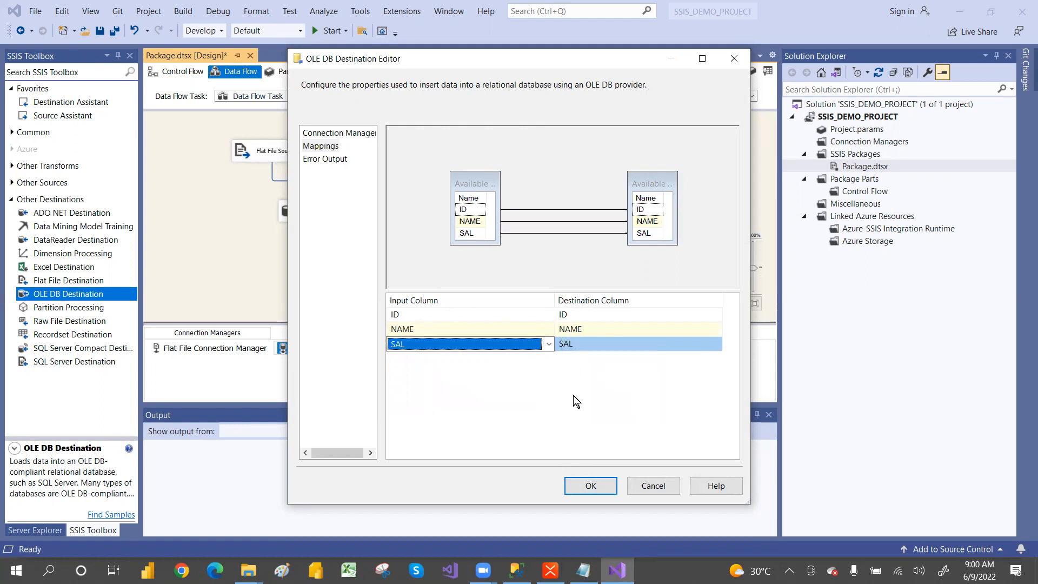
Save the package with the configured OLE DB Destination and run it
left_click(593, 489)
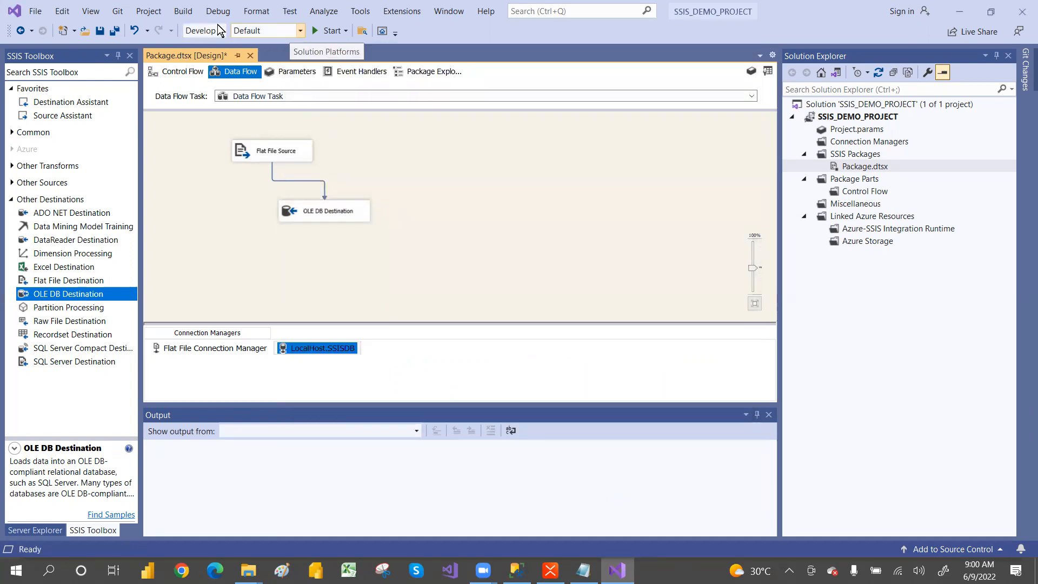
left_click(99, 31)
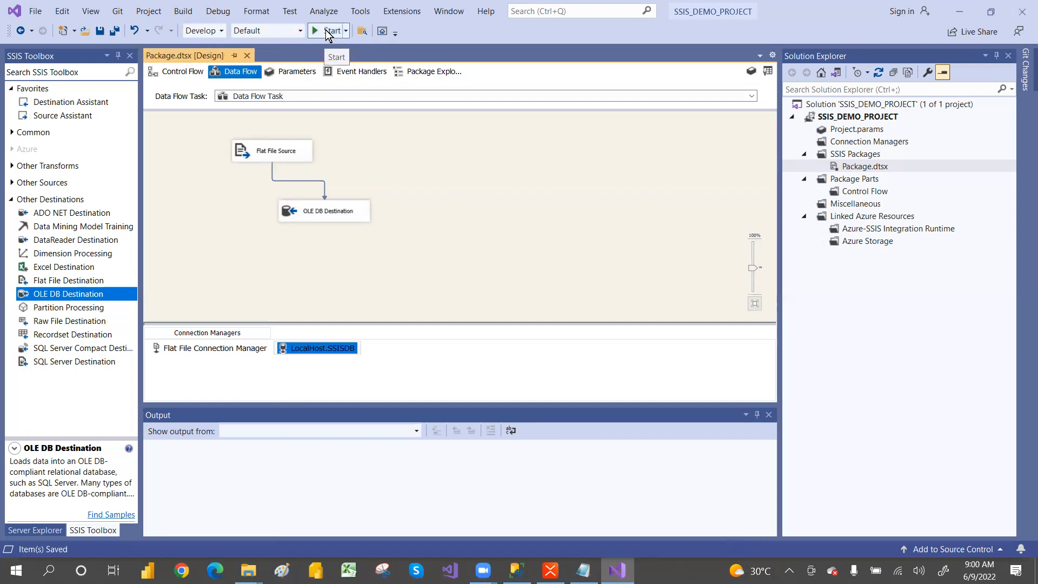
left_click(328, 31)
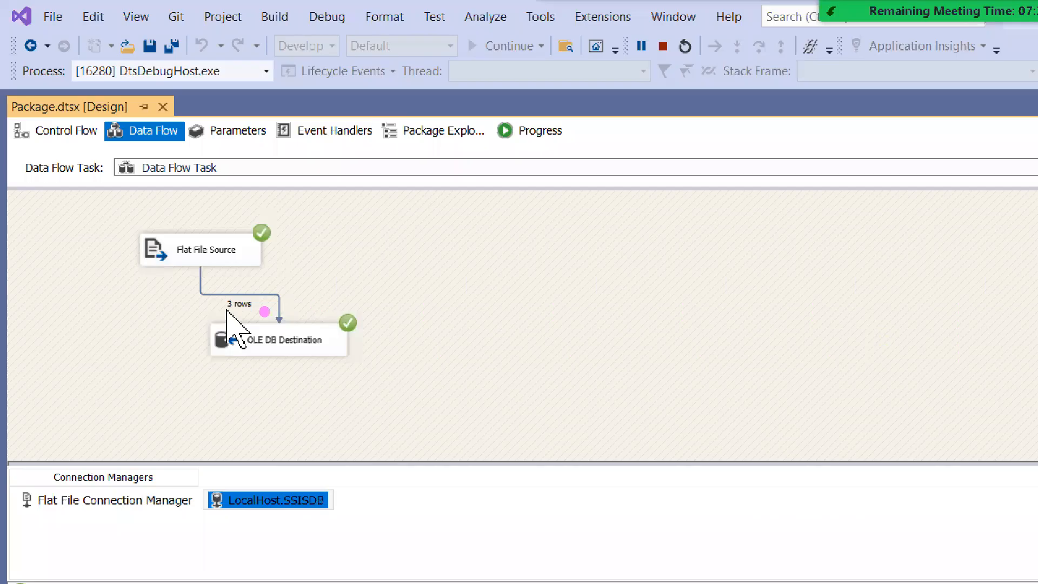
Examine the row count between the source and destination, and read through the package's execution progress log
left_click_drag(209, 290, 274, 314)
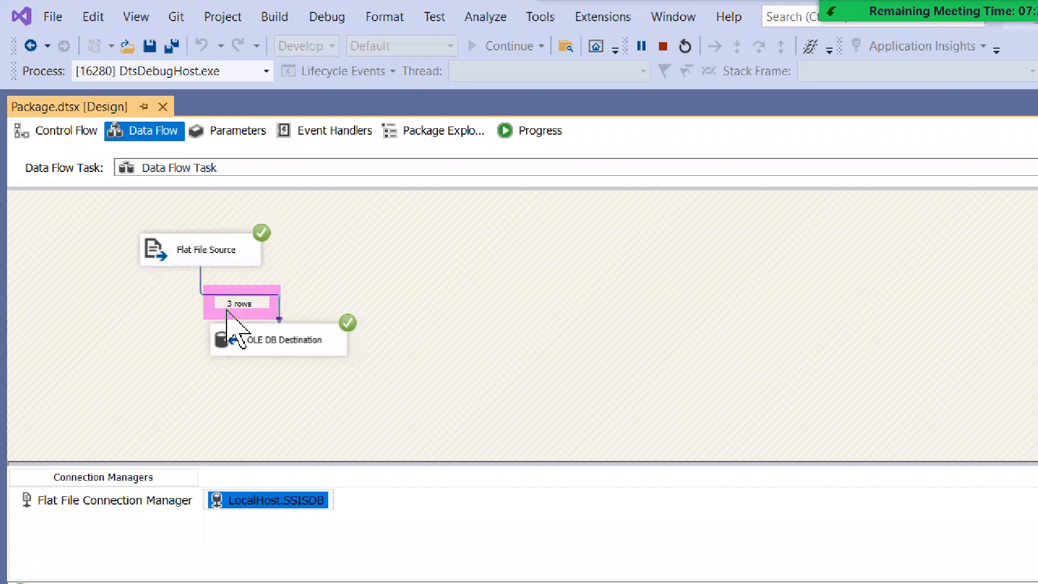
key("Escape")
key("ctrl+1")
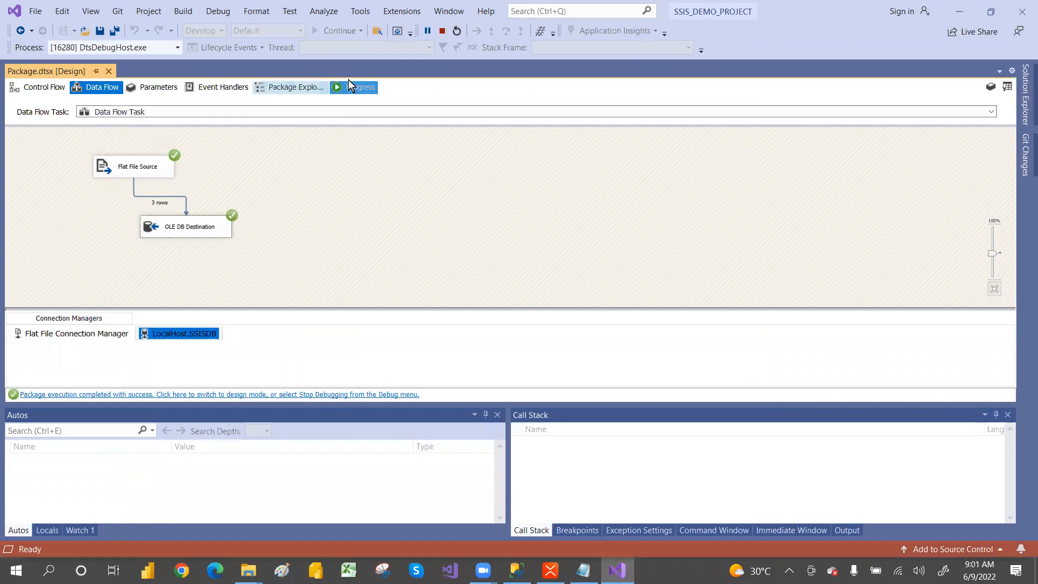
left_click(351, 124)
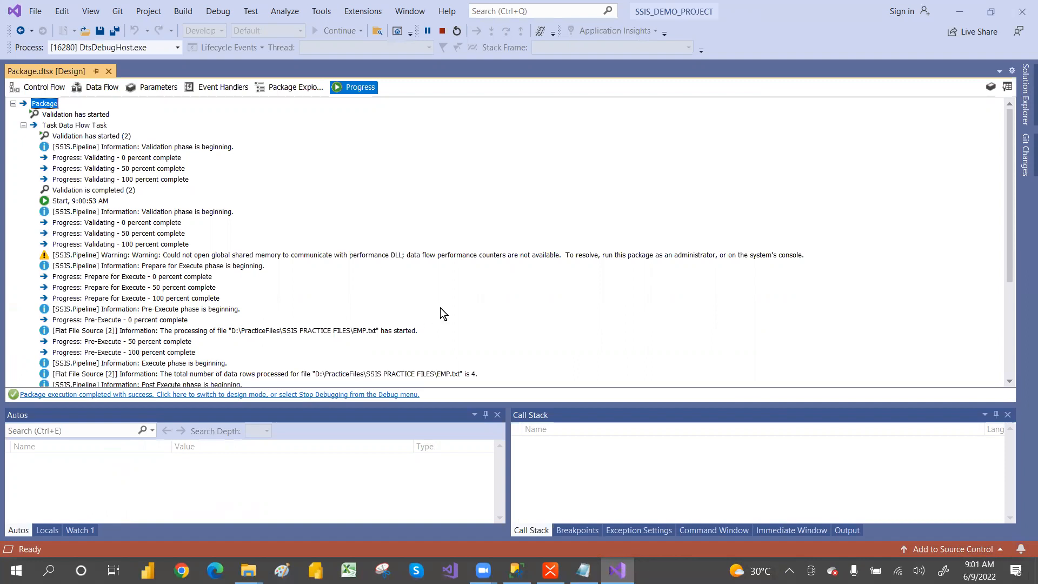
key("Down")
key("Down")
key("Down")
key("Down")
key("Down")
key("Down")
key("Down")
key("Down")
key("Down")
key("Down")
key("Down")
key("Down")
key("Down")
key("Down")
key("Down")
key("Down")
key("Down")
key("Down")
key("Down")
key("Down")
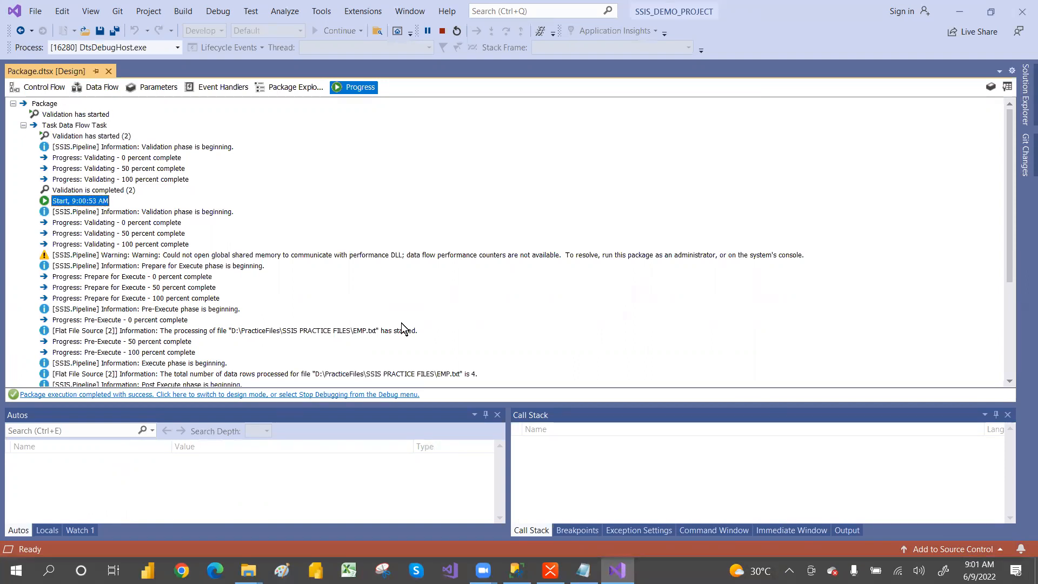
Read the rest of the execution progress log, return to the control flow, and switch the package back to design mode
key("Down")
key("Down")
key("Down")
key("Down")
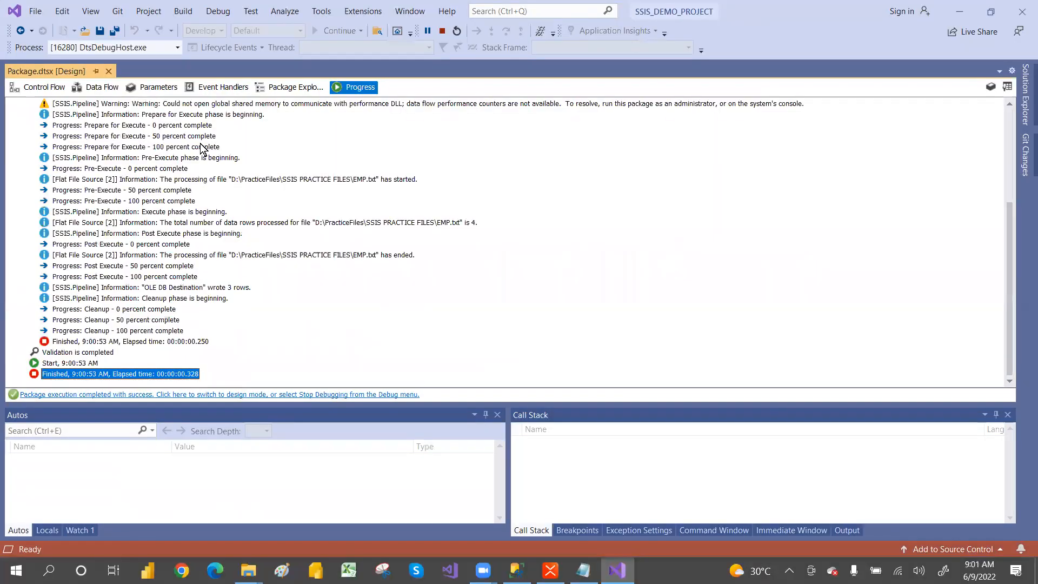
left_click(45, 88)
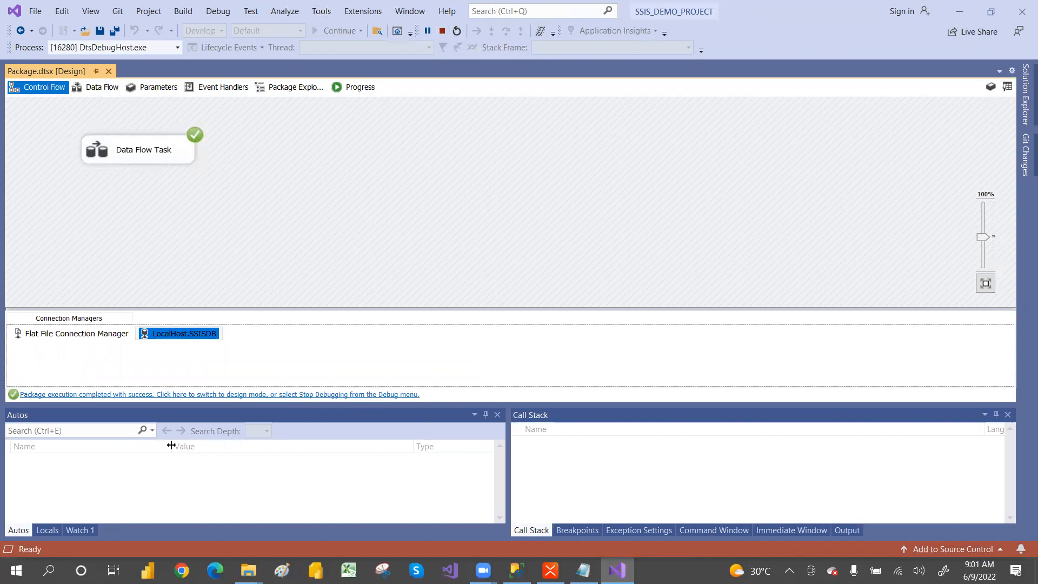
left_click(103, 394)
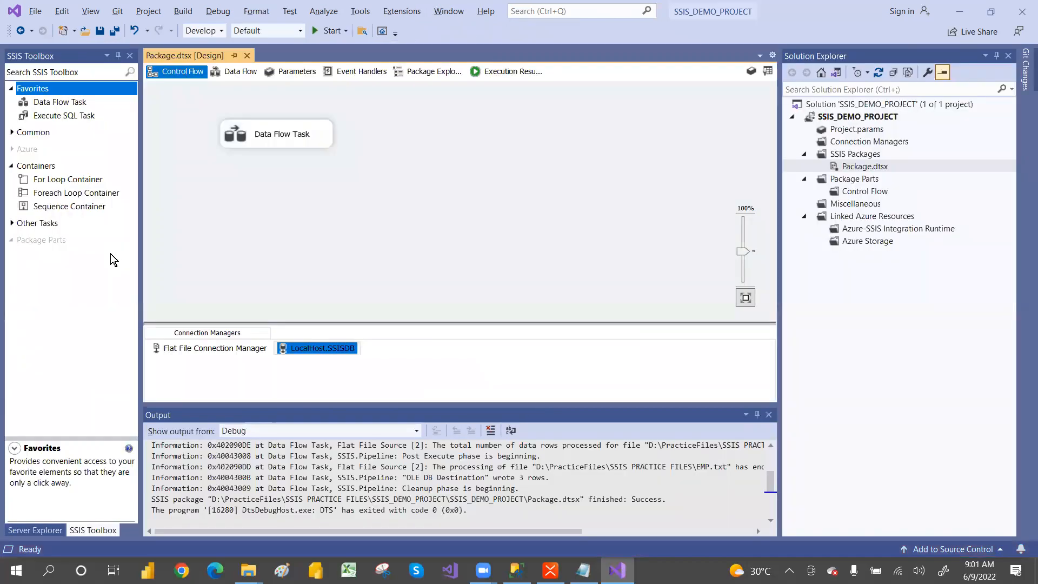
In SQL Server Management Studio, remove the CREATE DATABASE TEST statement from the query and set the query's database to SSISDB
key("alt+Tab")
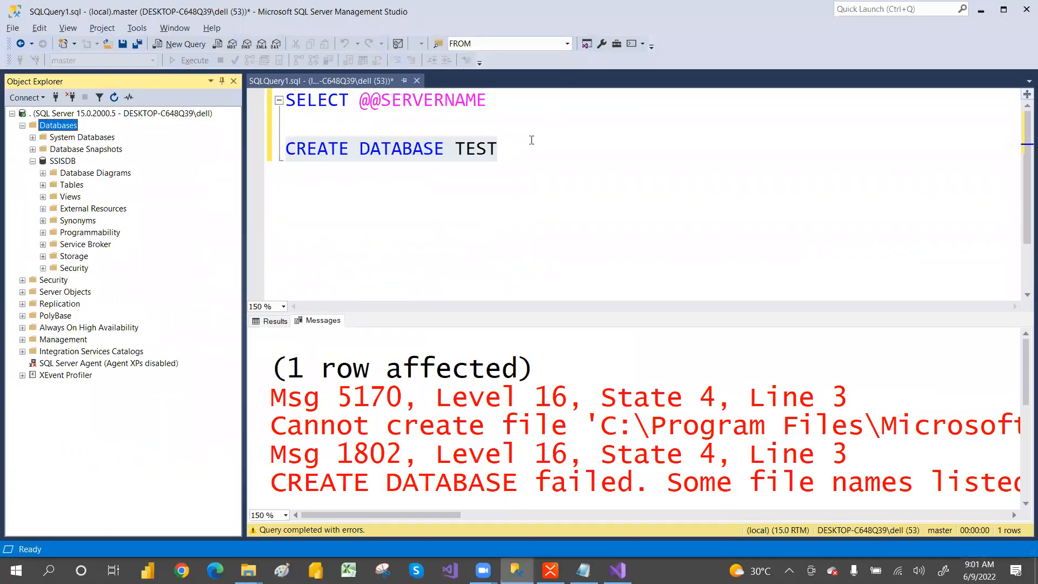
left_click_drag(531, 140, 285, 149)
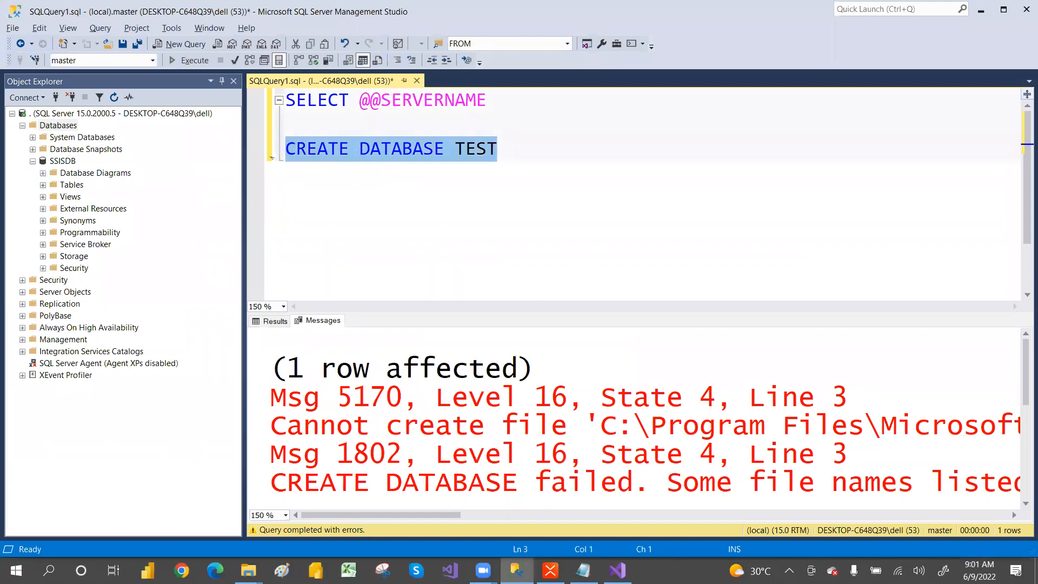
key("Delete")
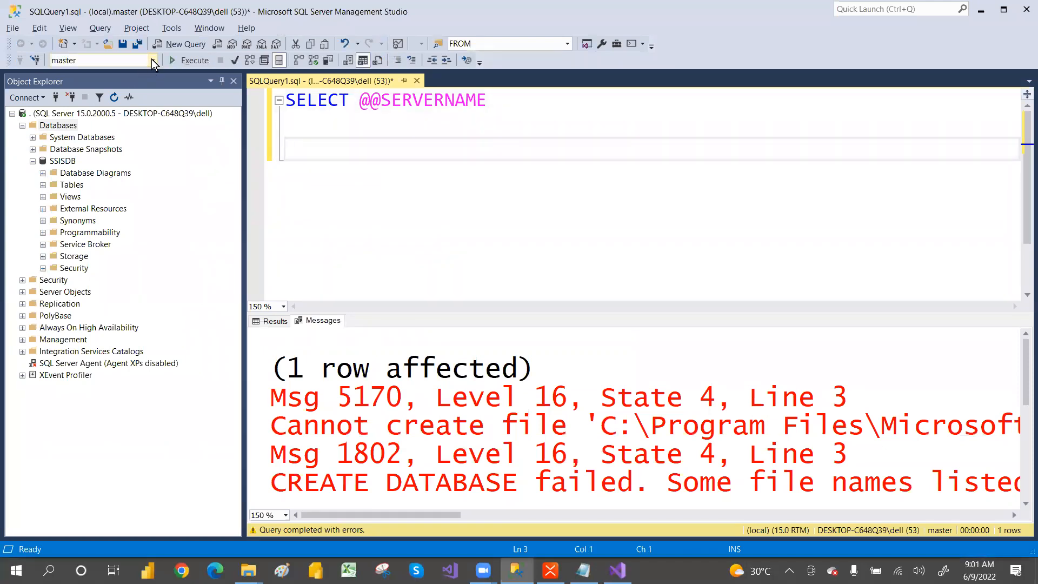
left_click(153, 60)
left_click(80, 114)
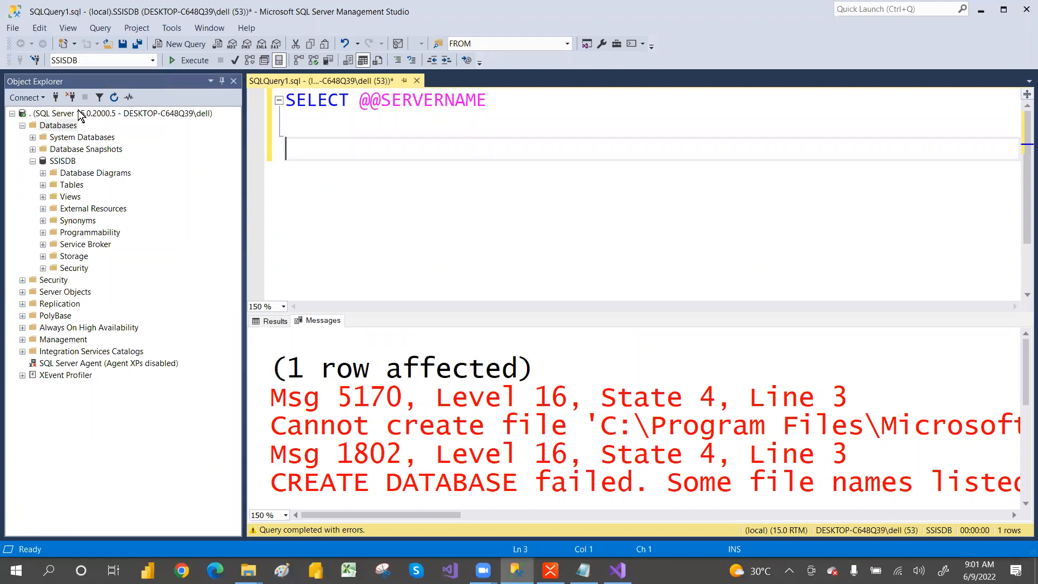
Refresh the SSISDB database in the object tree and expand its tables
left_click(61, 161)
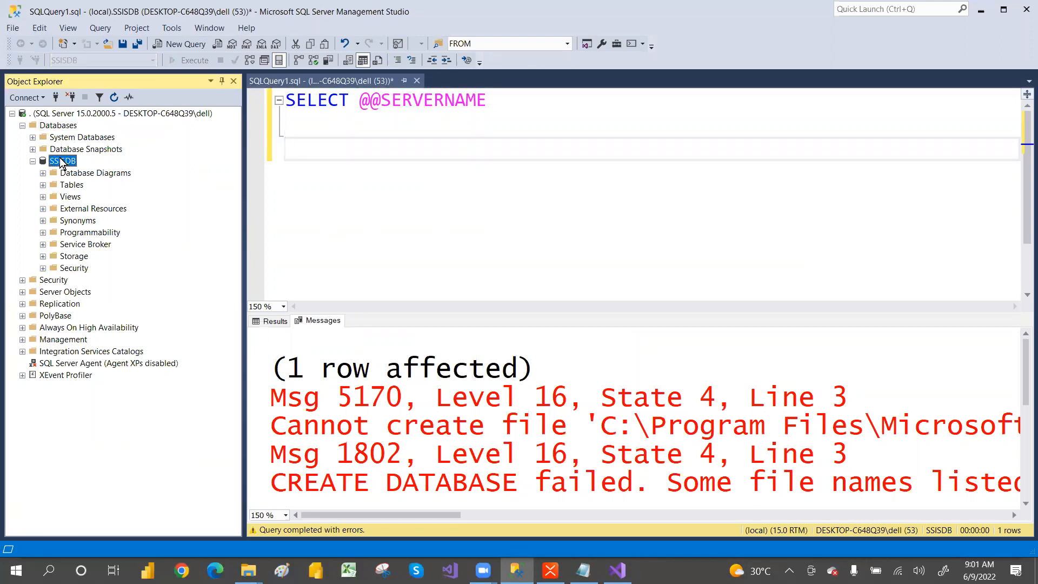
right_click(61, 162)
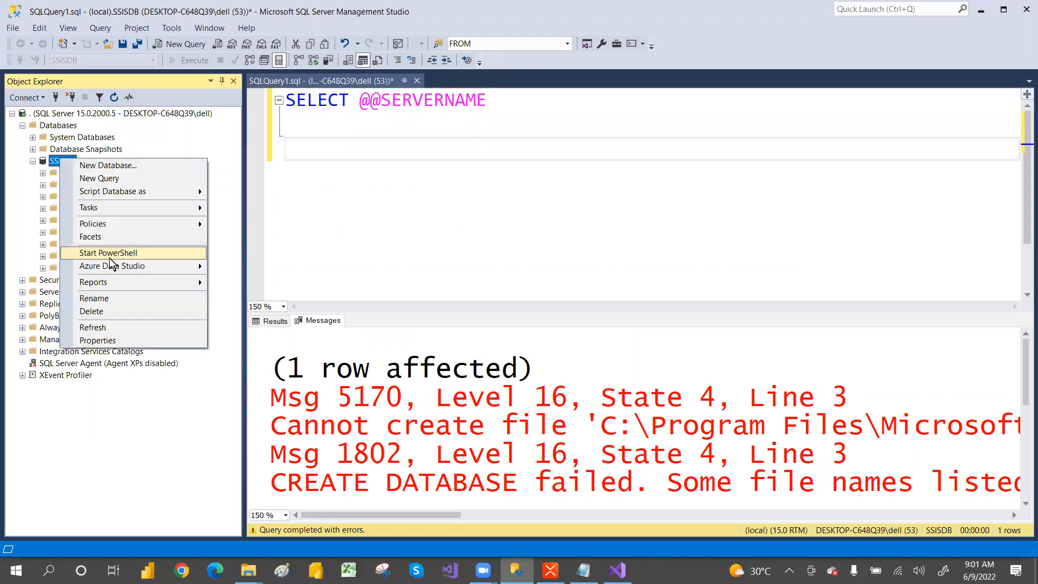
left_click(105, 328)
left_click(43, 185)
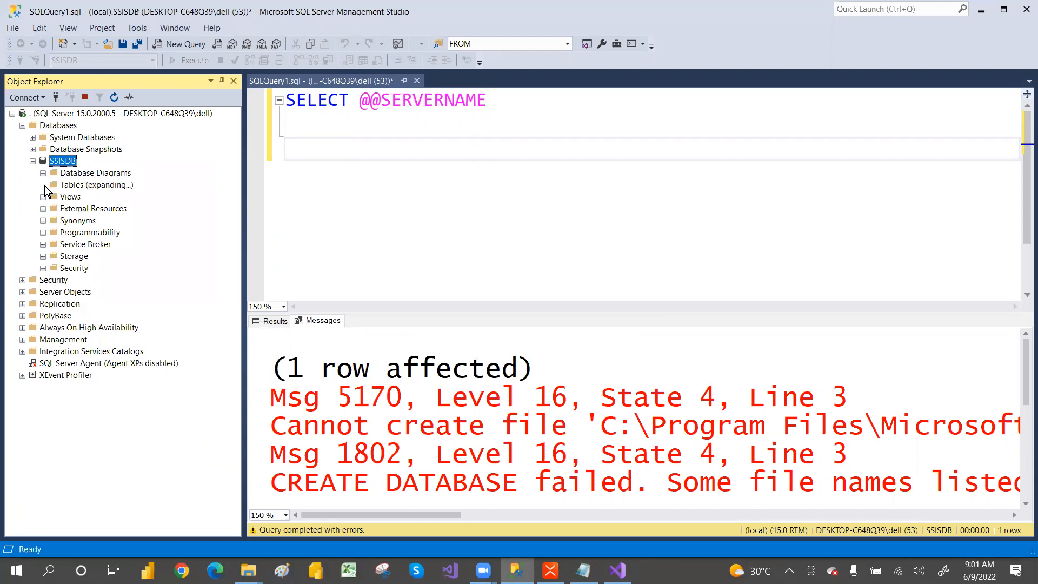
Write the query SELECT * FROM [dbo].[TBL_EMP] below the server name query, and execute only that statement
left_click_drag(92, 248, 348, 207)
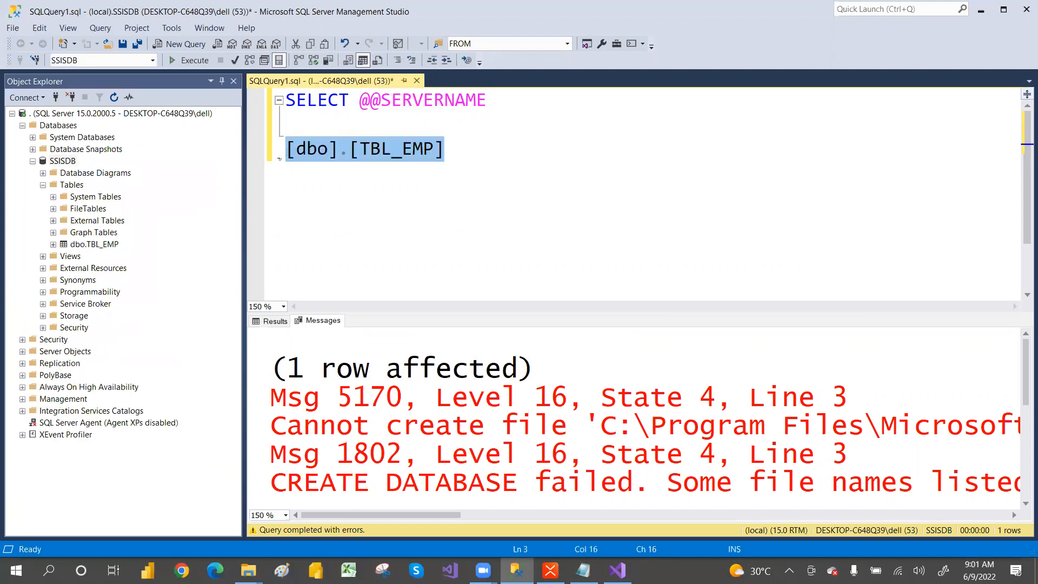
key("Home")
type("SELECT * F")
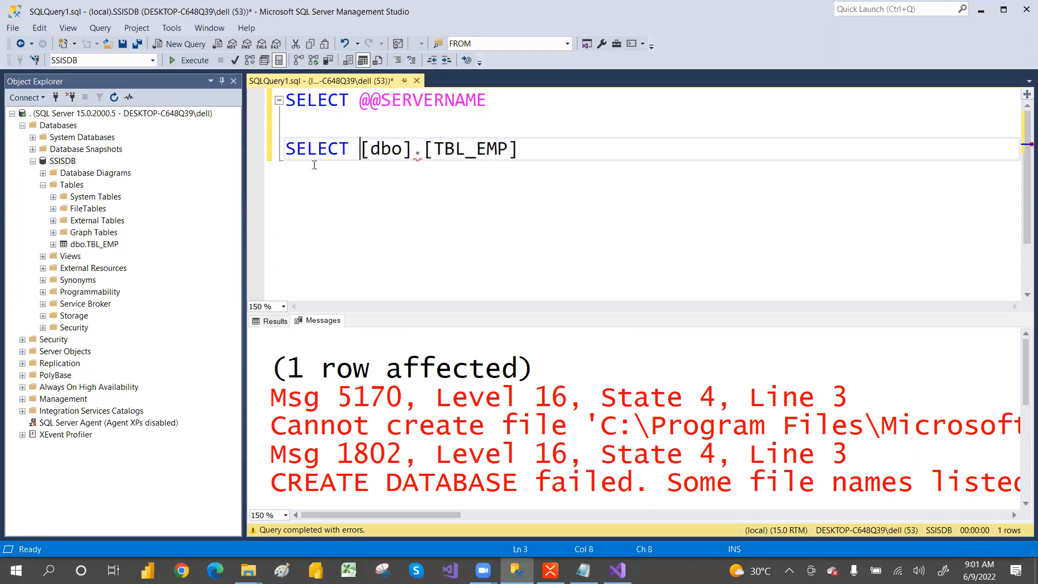
type("ROM")
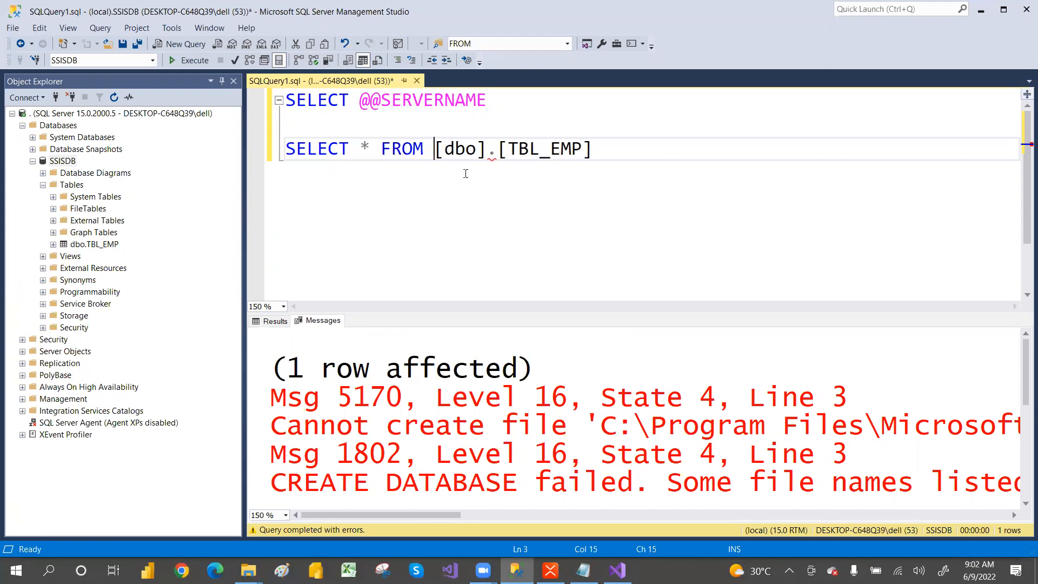
left_click_drag(629, 143, 285, 147)
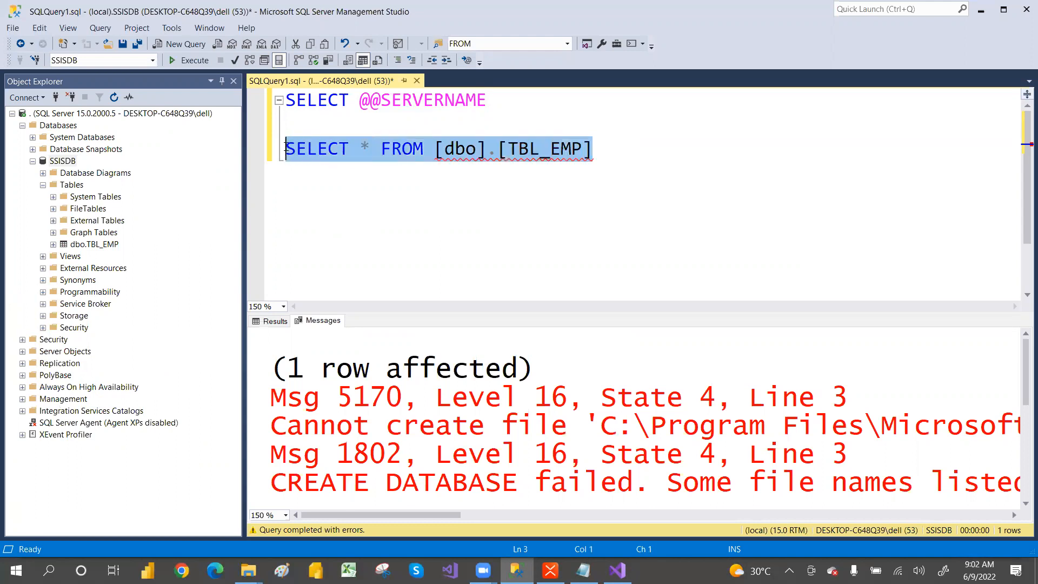
left_click(200, 57)
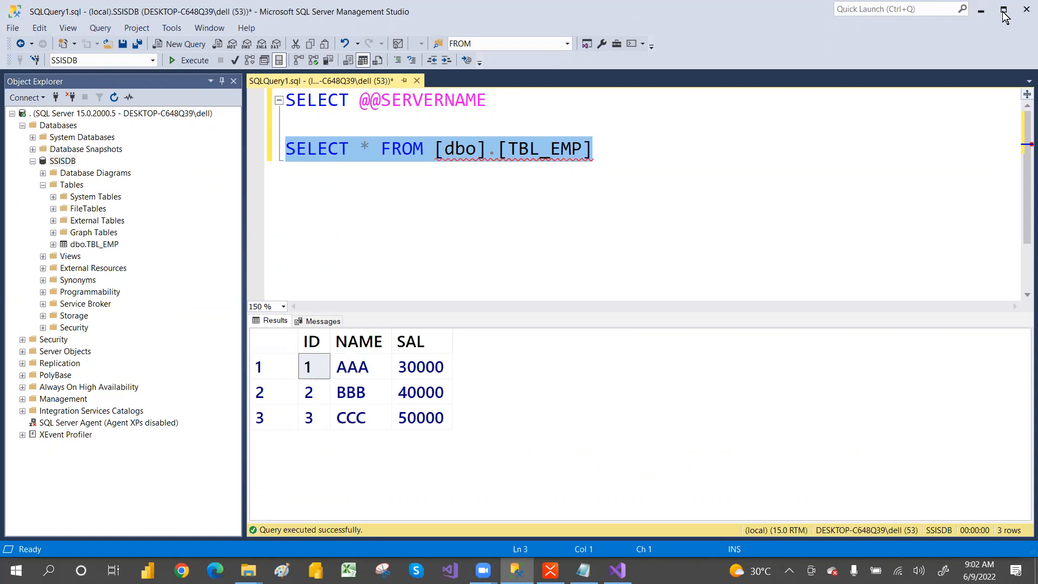
left_click(896, 64)
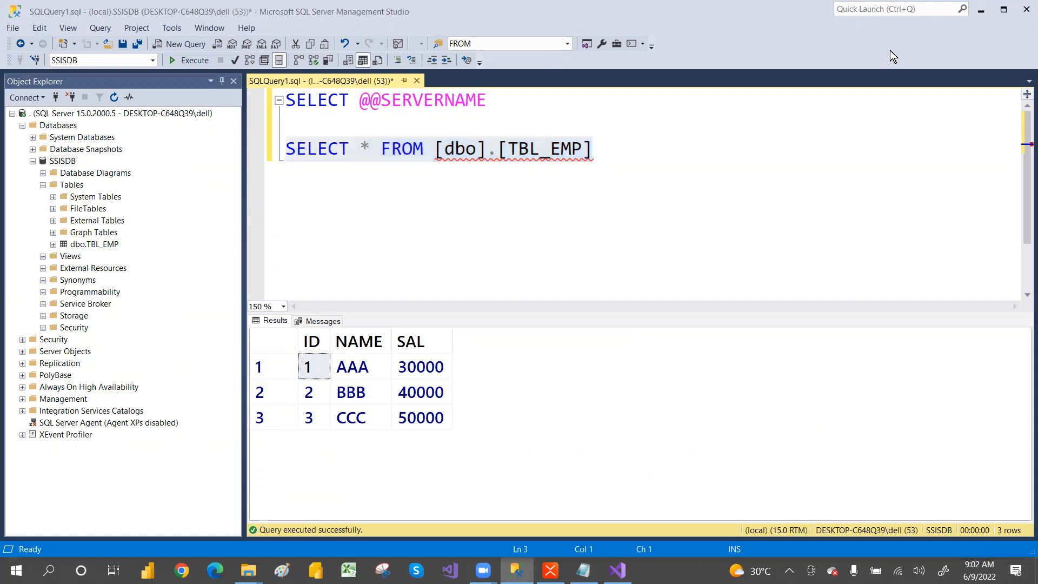